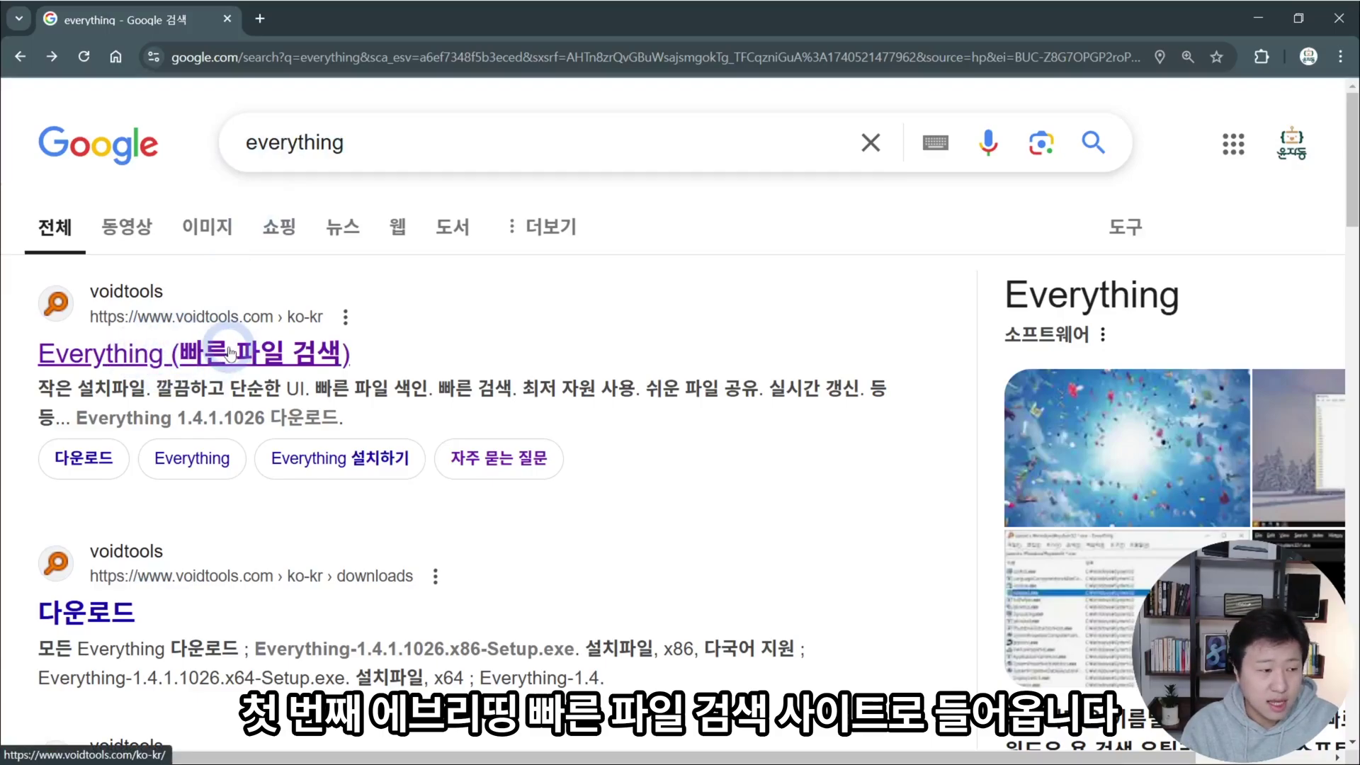
Step: Open the voidtools Everything site from the search results and read through the program's feature list
click(229, 352)
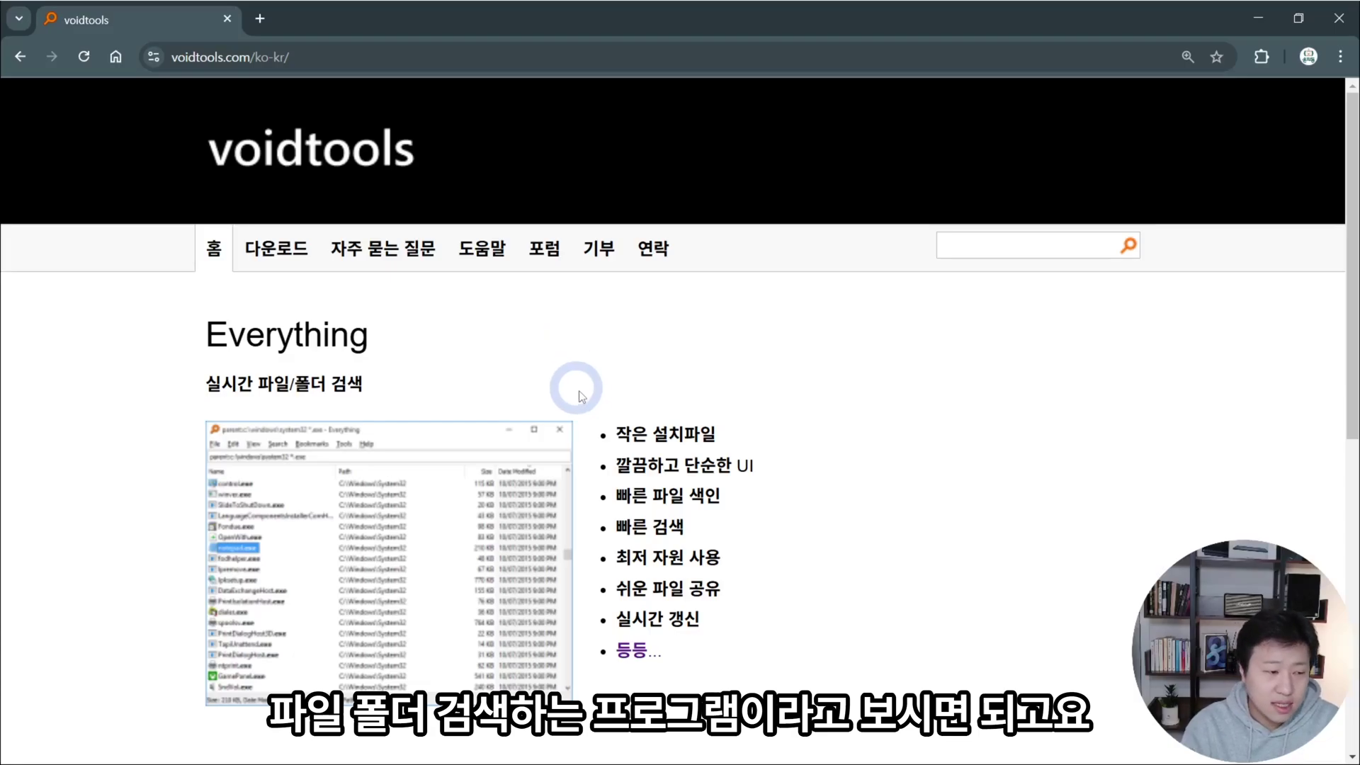
drag(61, 385, 414, 392)
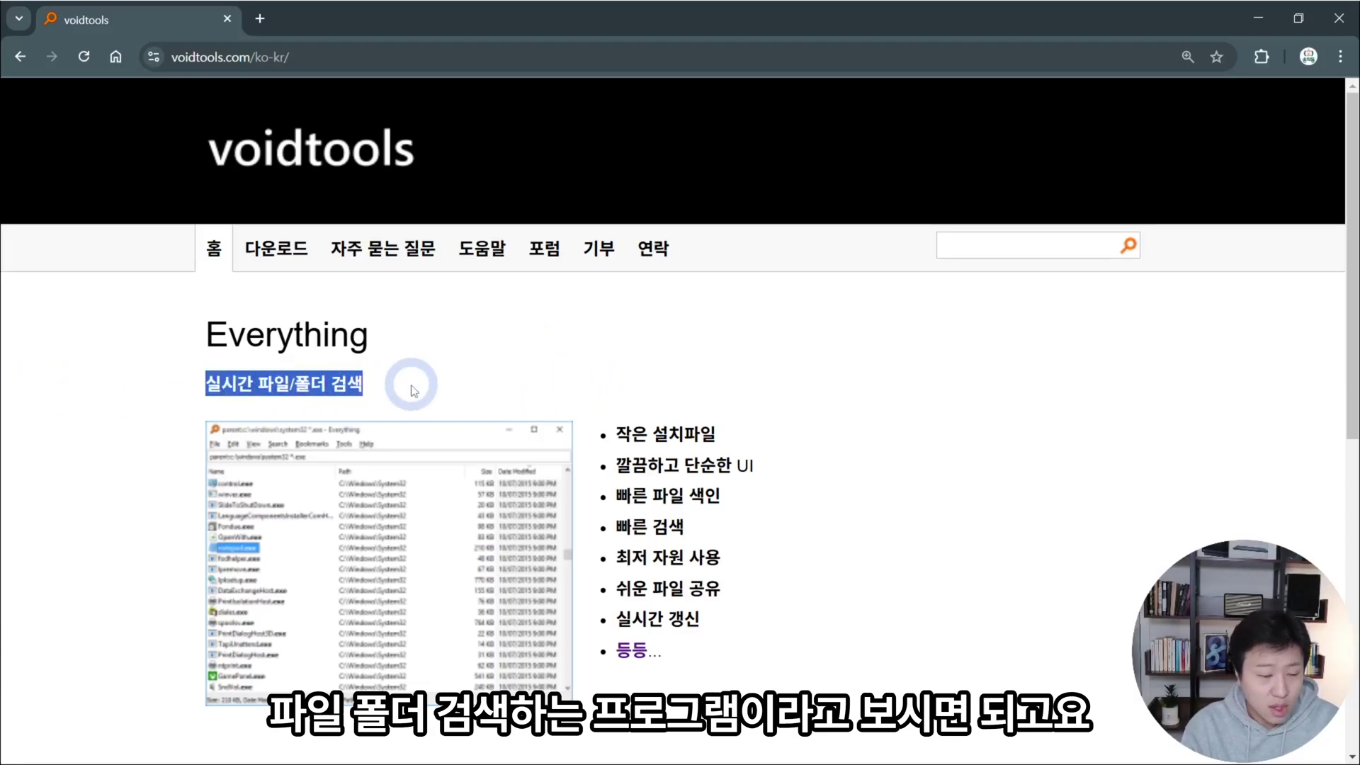
drag(613, 430, 725, 443)
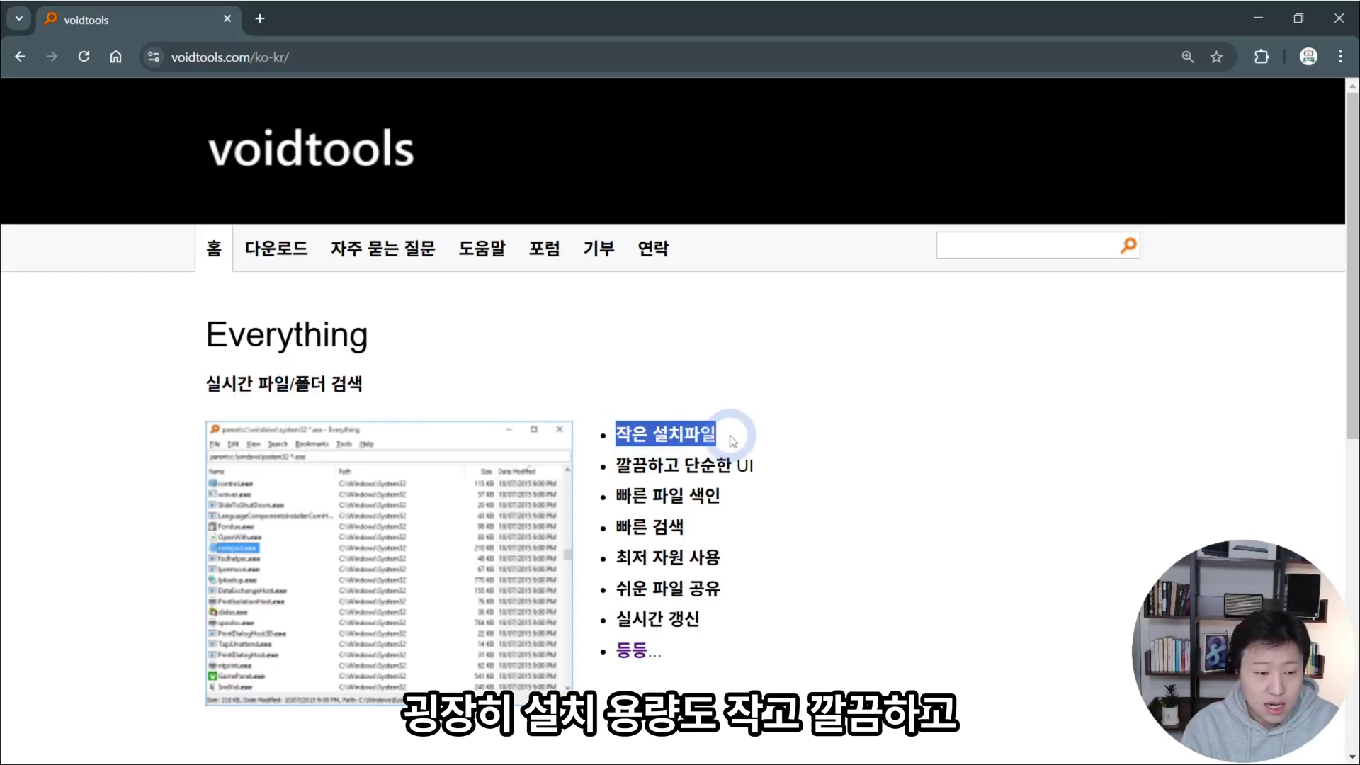
drag(632, 466, 796, 478)
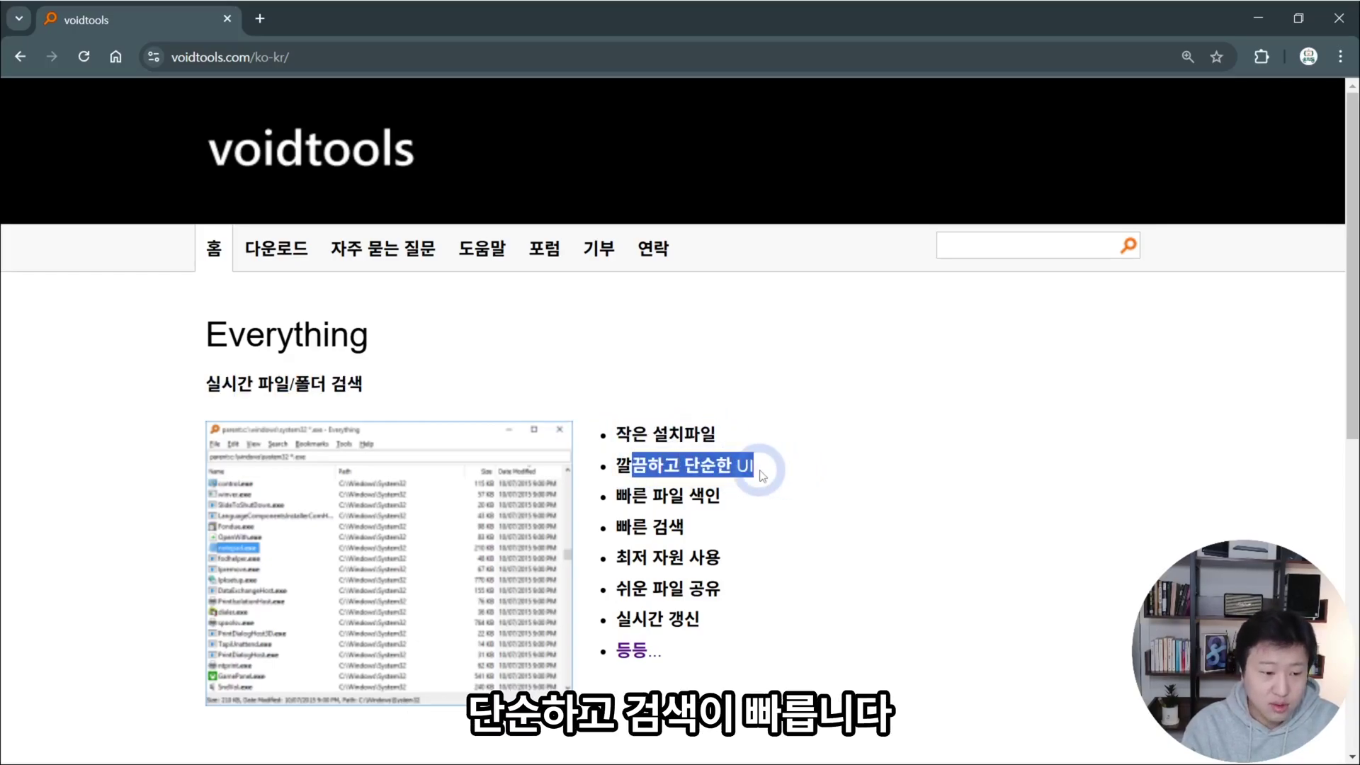
drag(632, 496, 767, 504)
drag(633, 528, 768, 534)
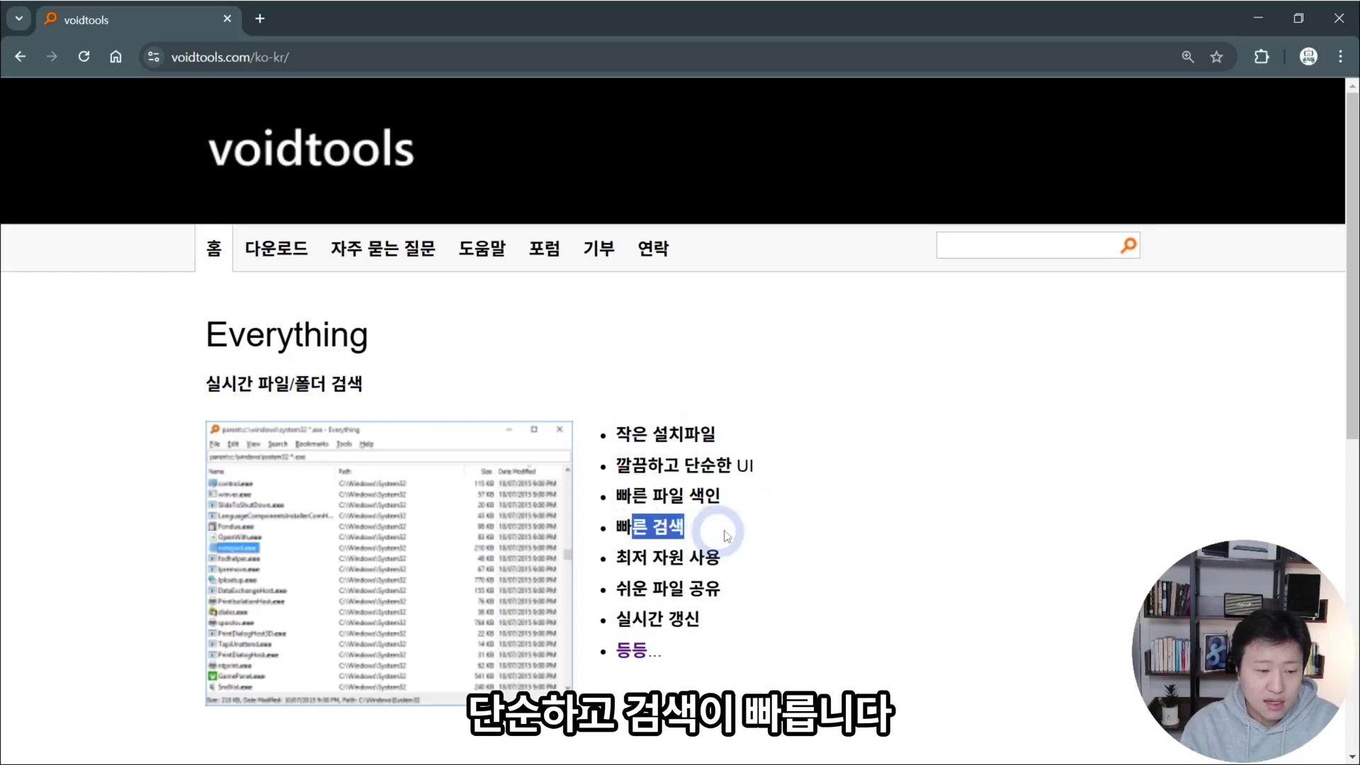
drag(626, 603, 701, 623)
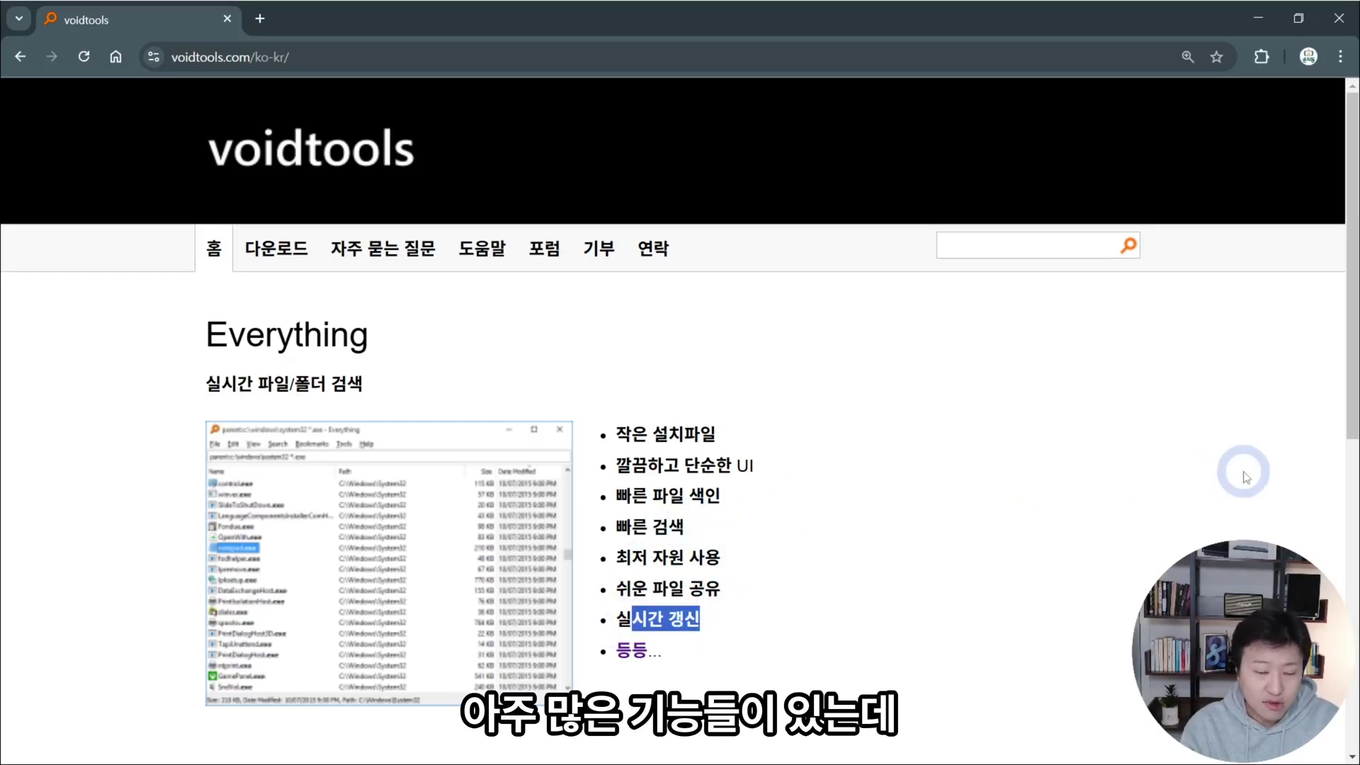
drag(612, 528, 771, 511)
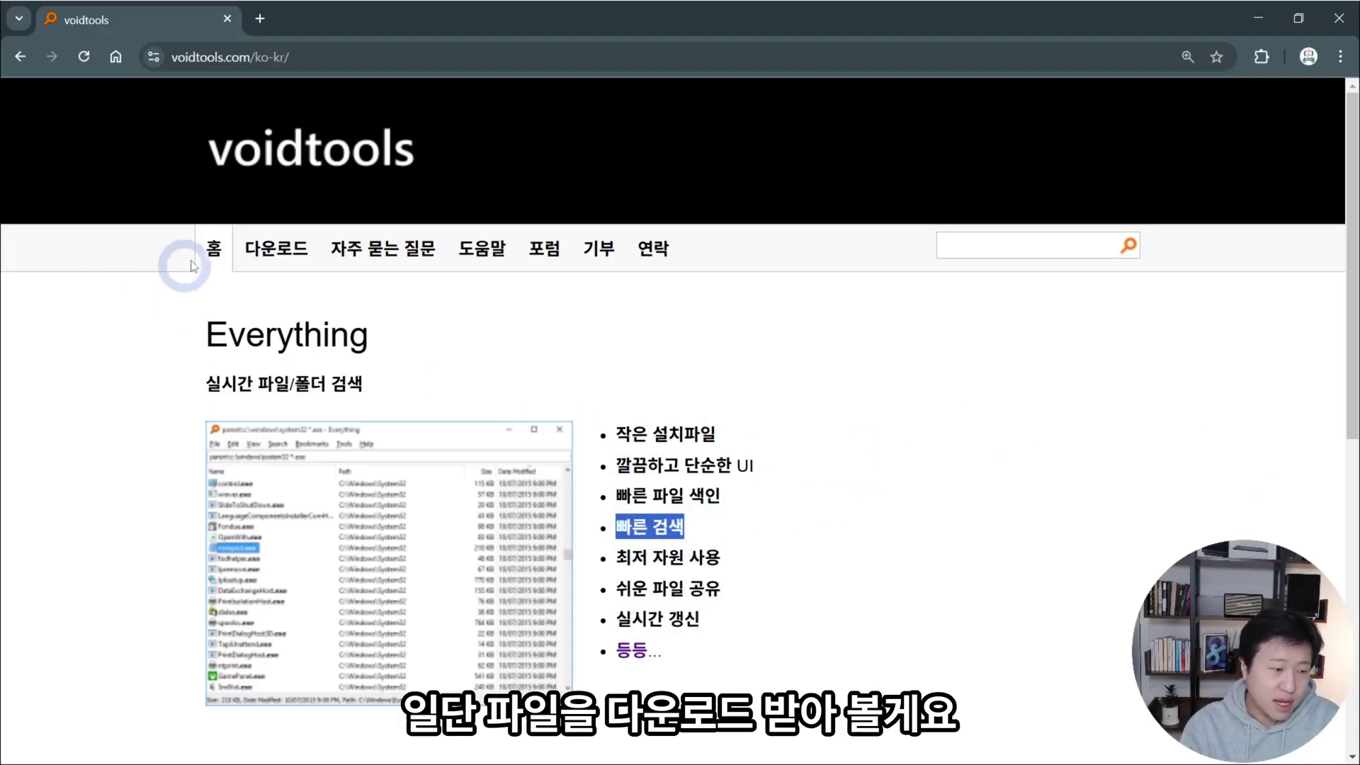
Step: Download the 64-bit installer of Everything 1.4.1.1026 and launch the downloaded Everything-1.4.1.1026.x64-Setup.exe
click(301, 264)
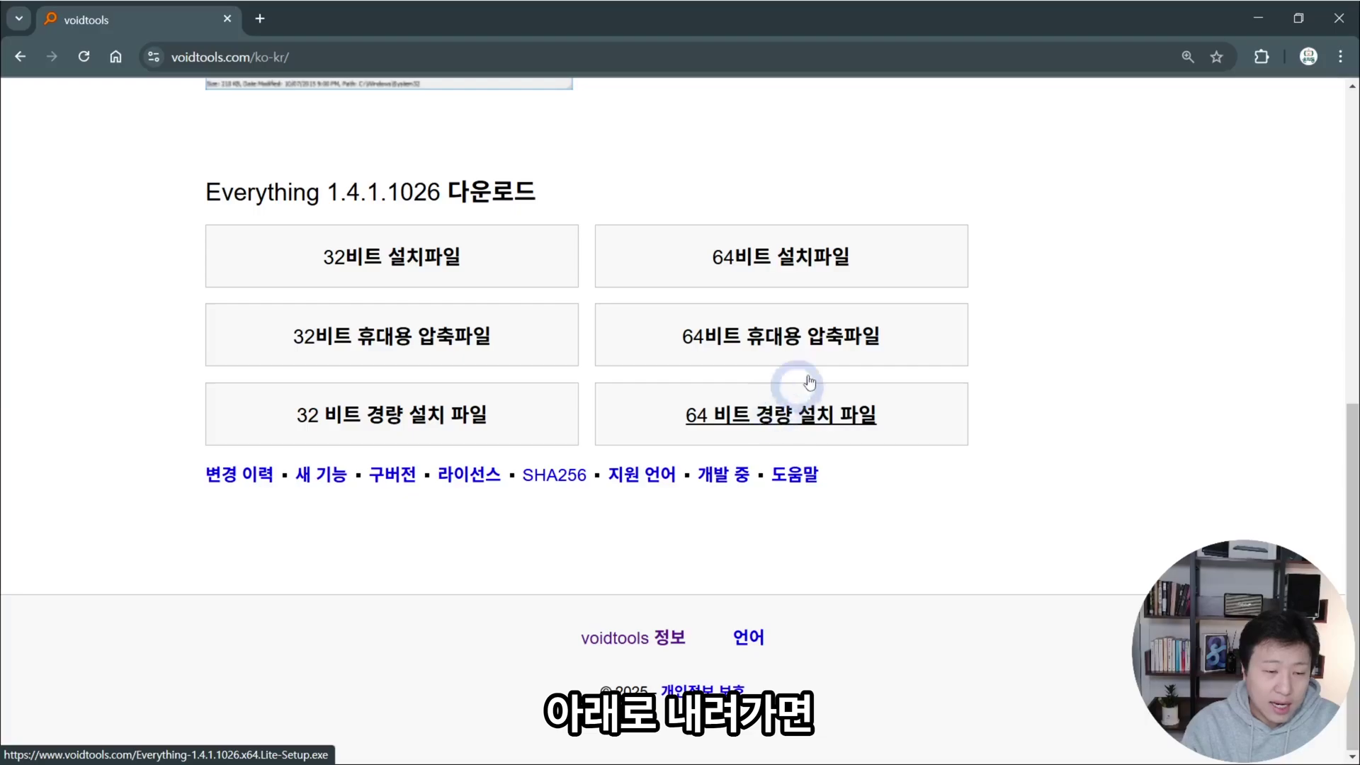
drag(206, 179, 977, 499)
click(977, 499)
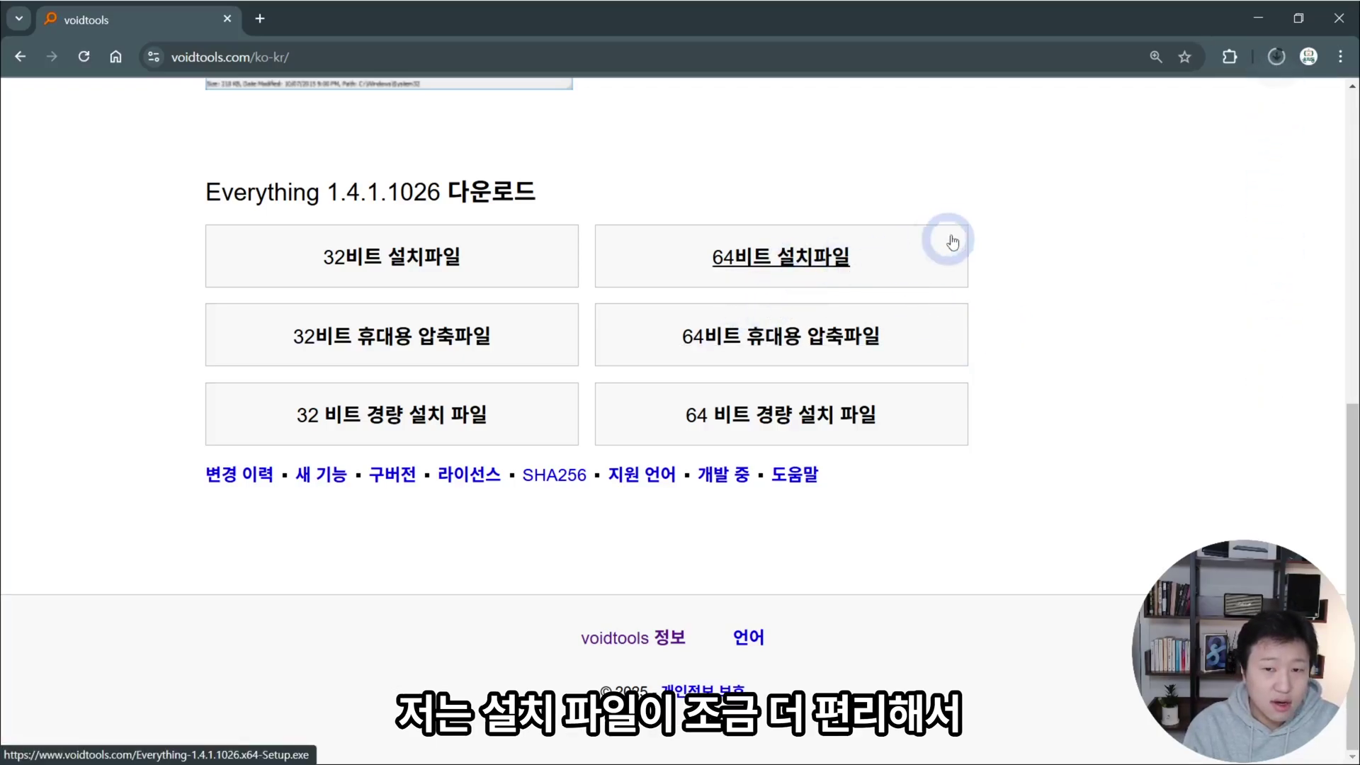
click(1276, 57)
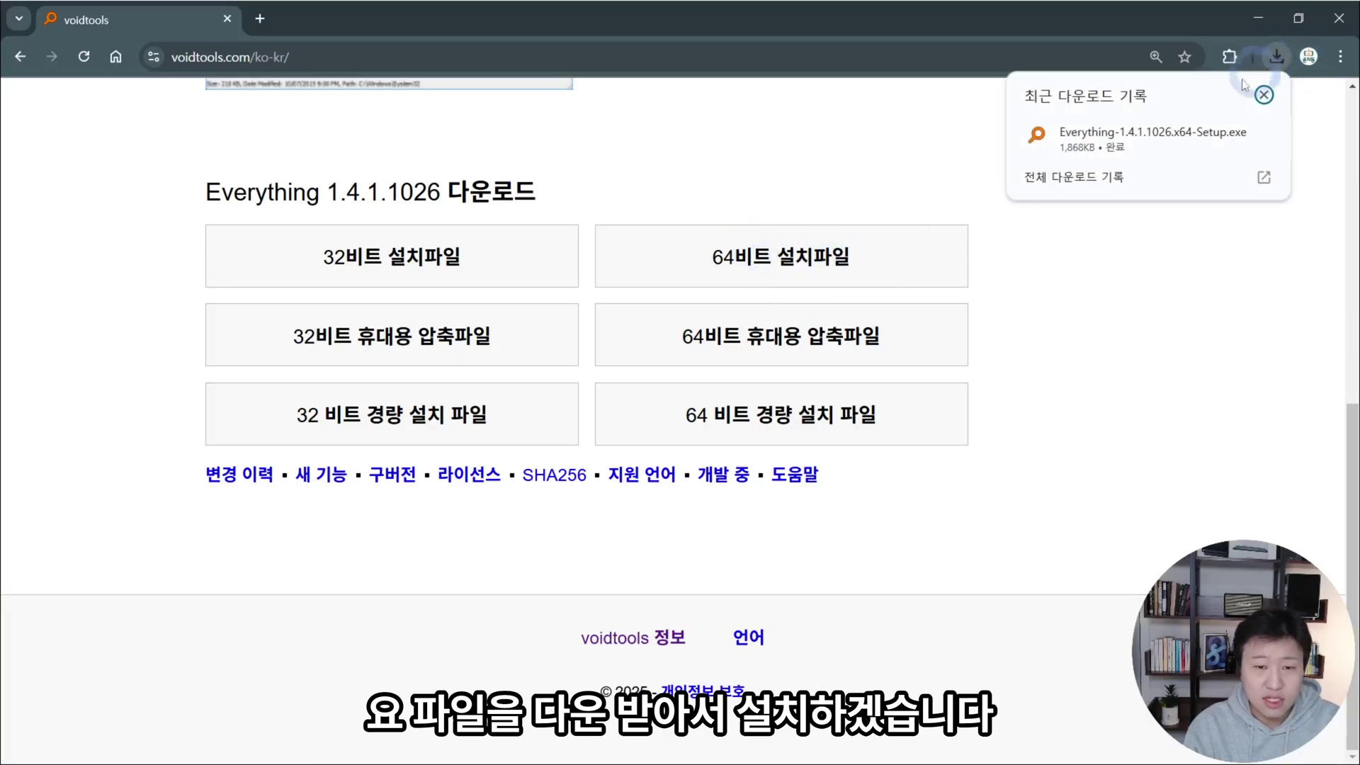
click(1098, 163)
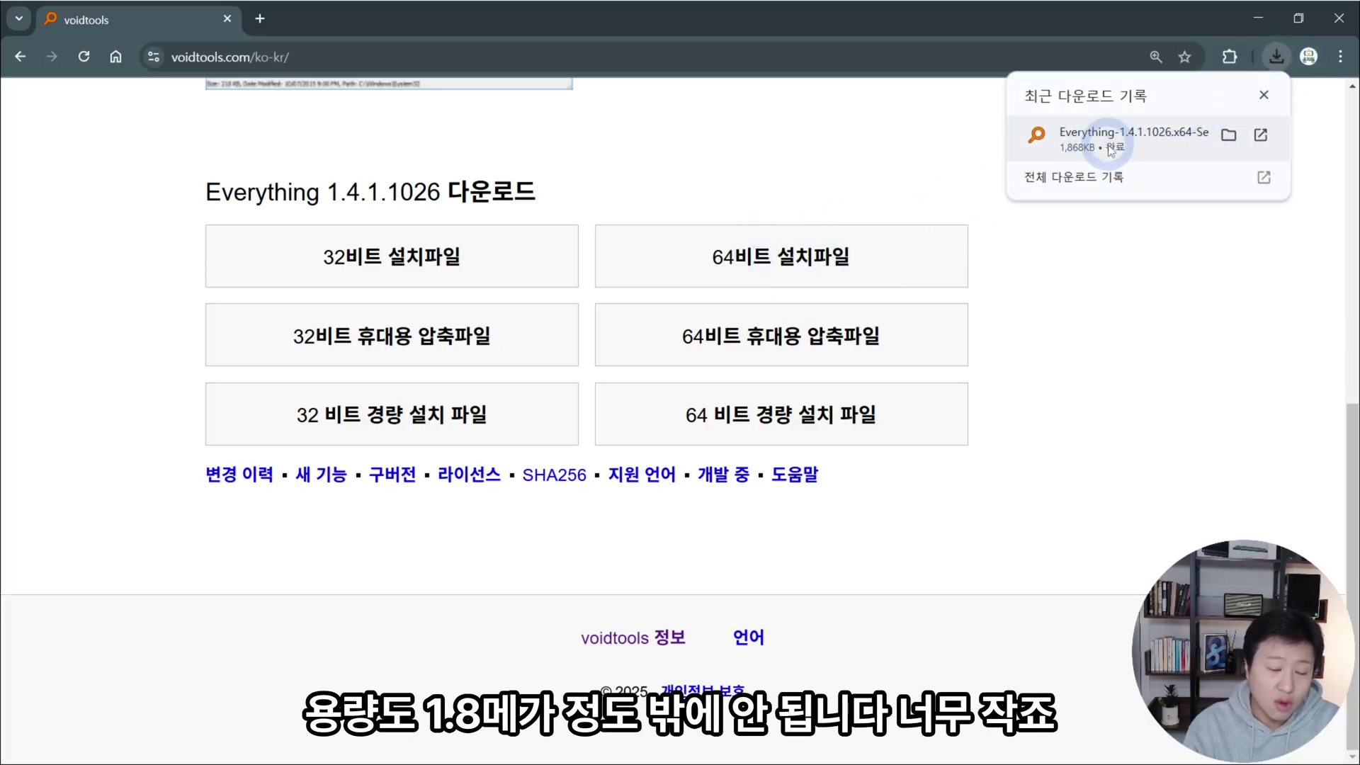
click(1111, 151)
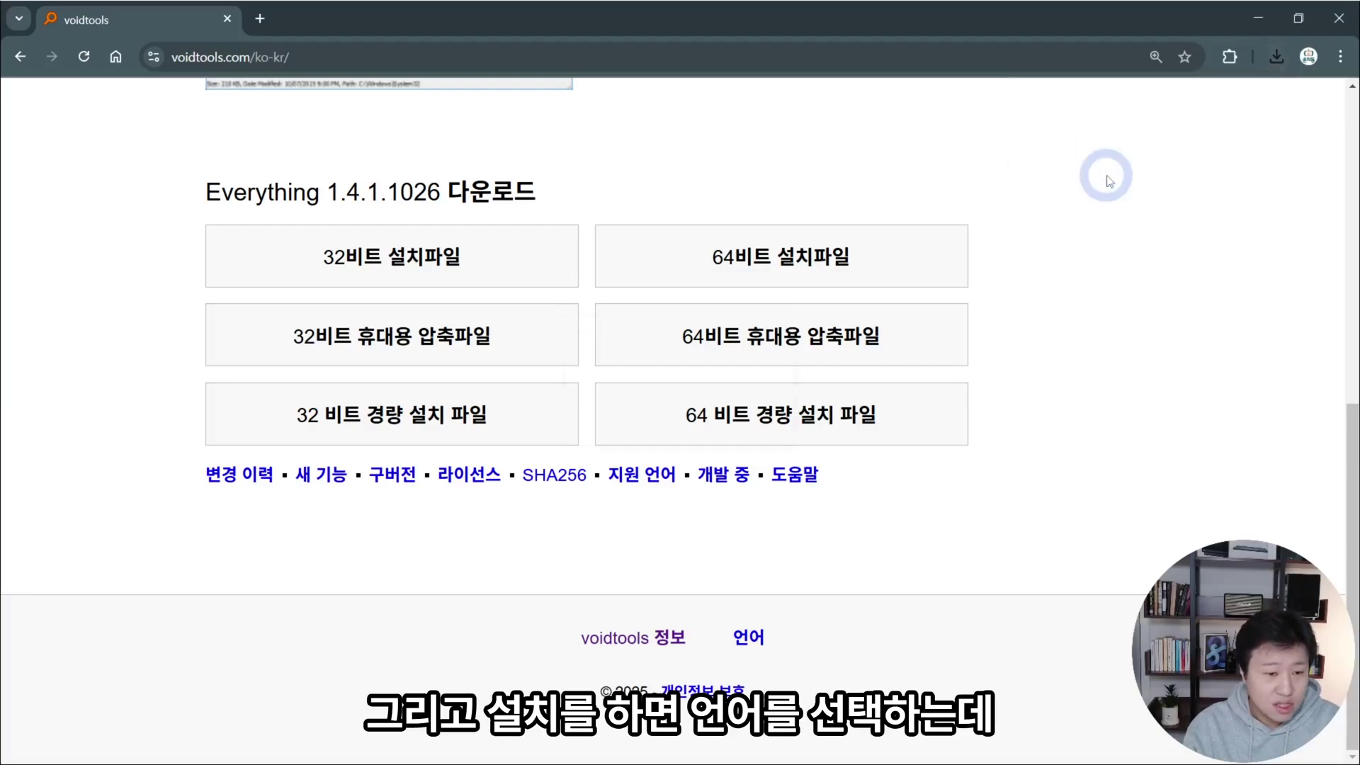
Step: Look through the languages offered by the Everything installer and cancel the setup
click(634, 401)
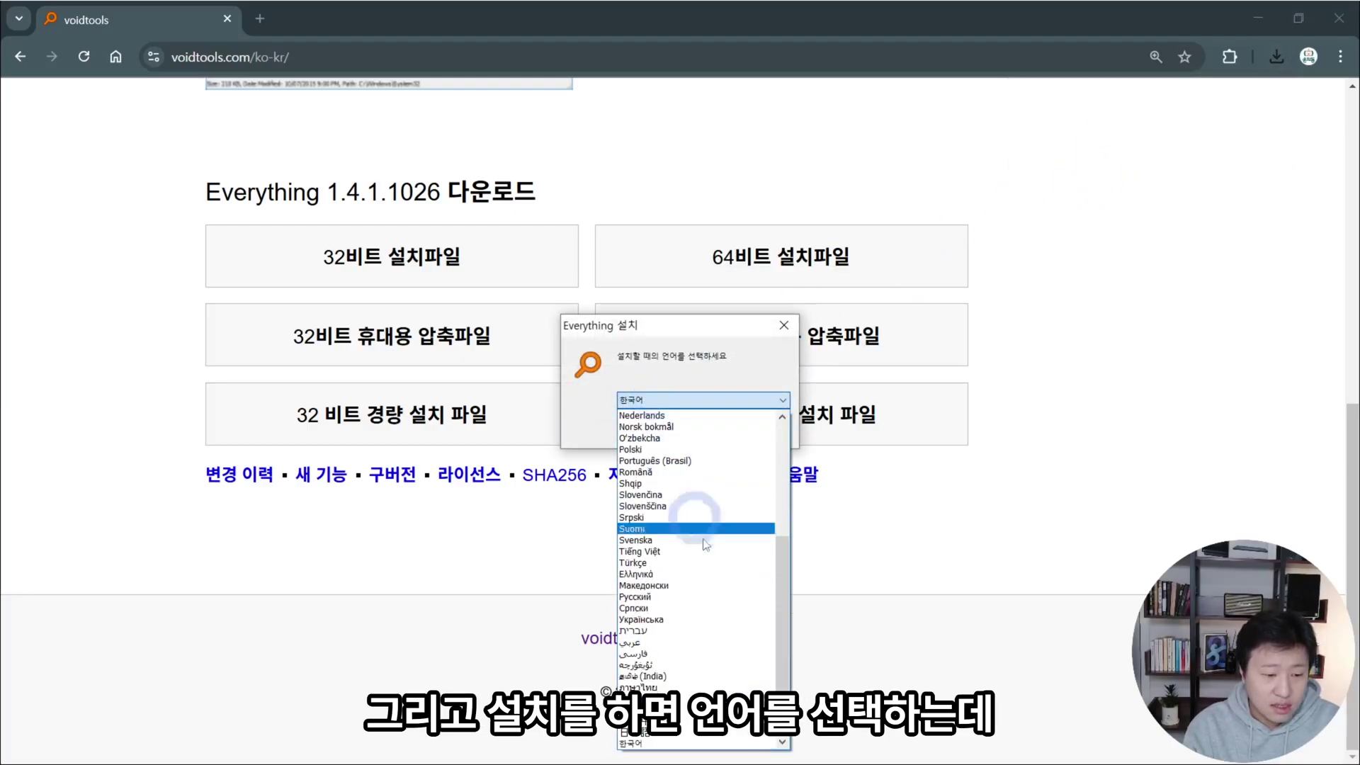
scroll(712, 577, down, 5)
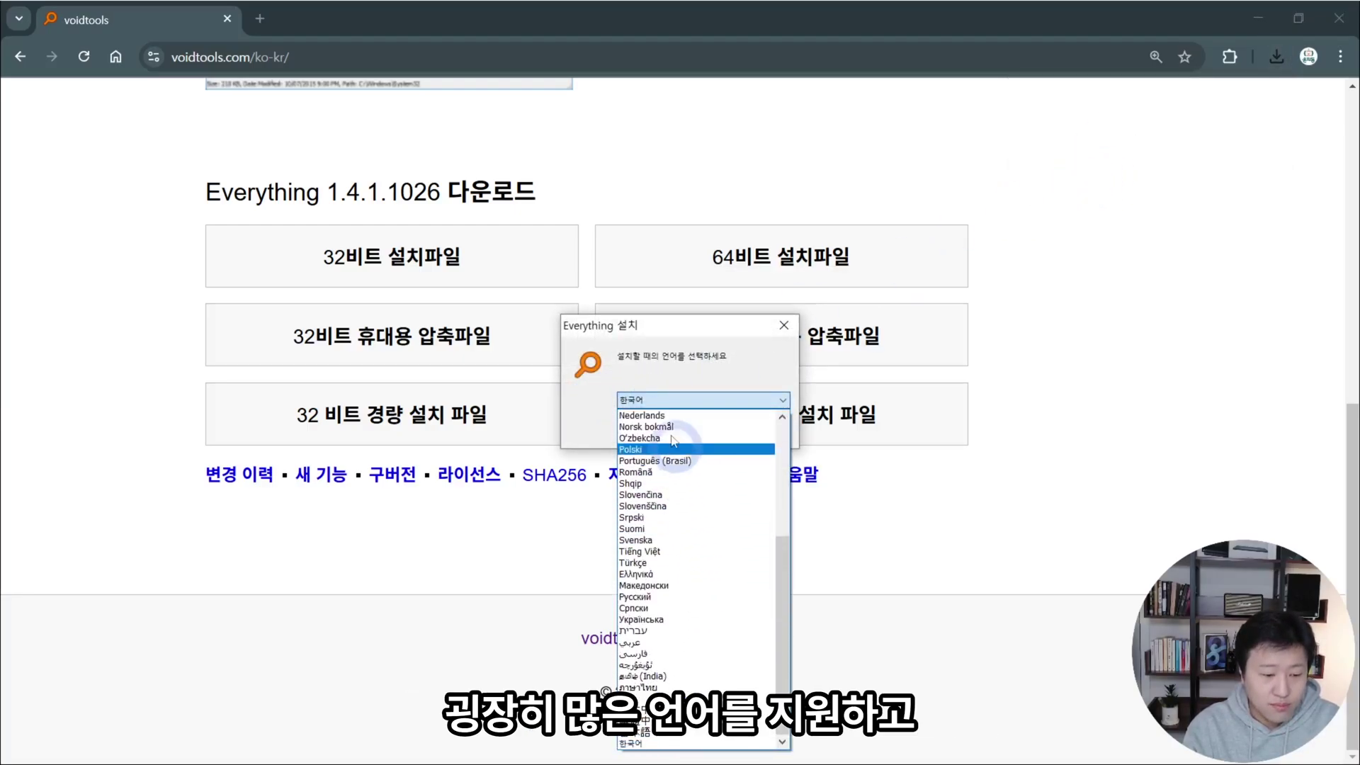
click(637, 457)
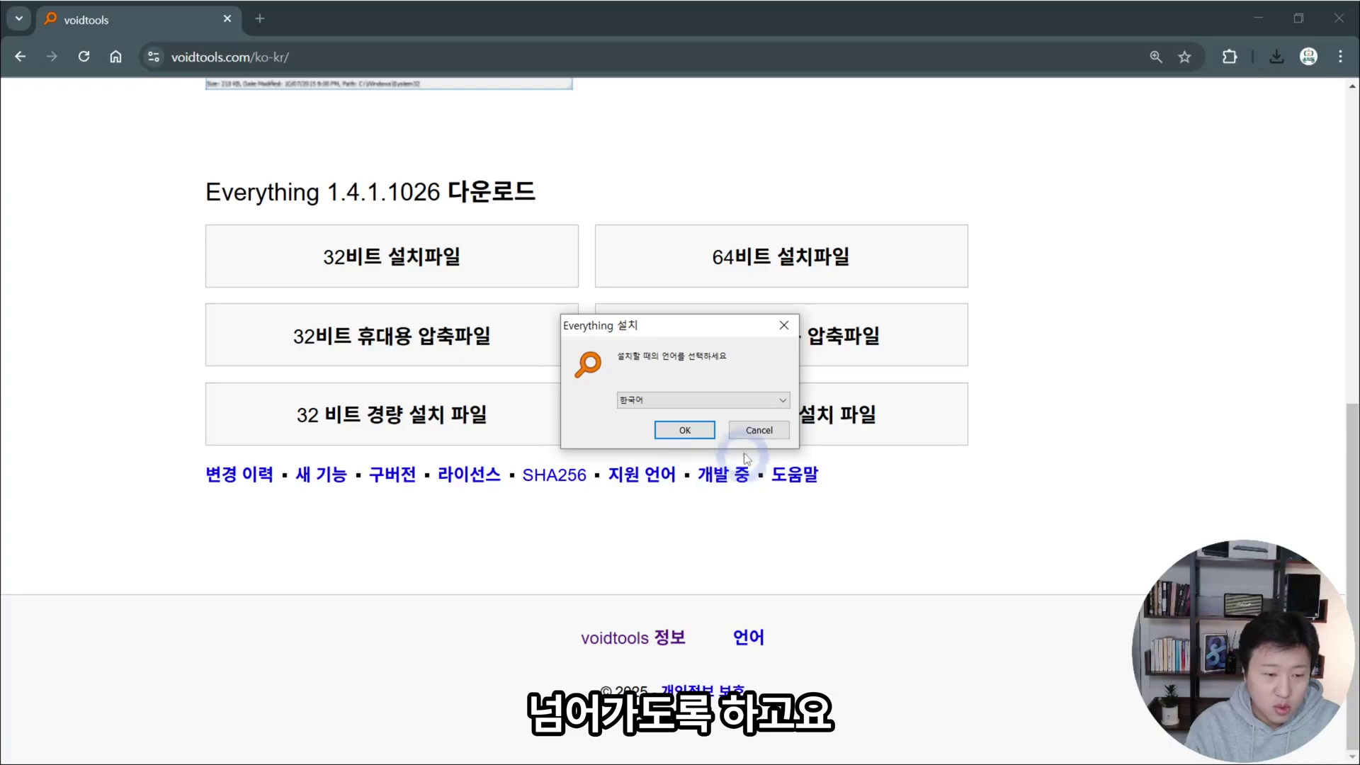
click(750, 432)
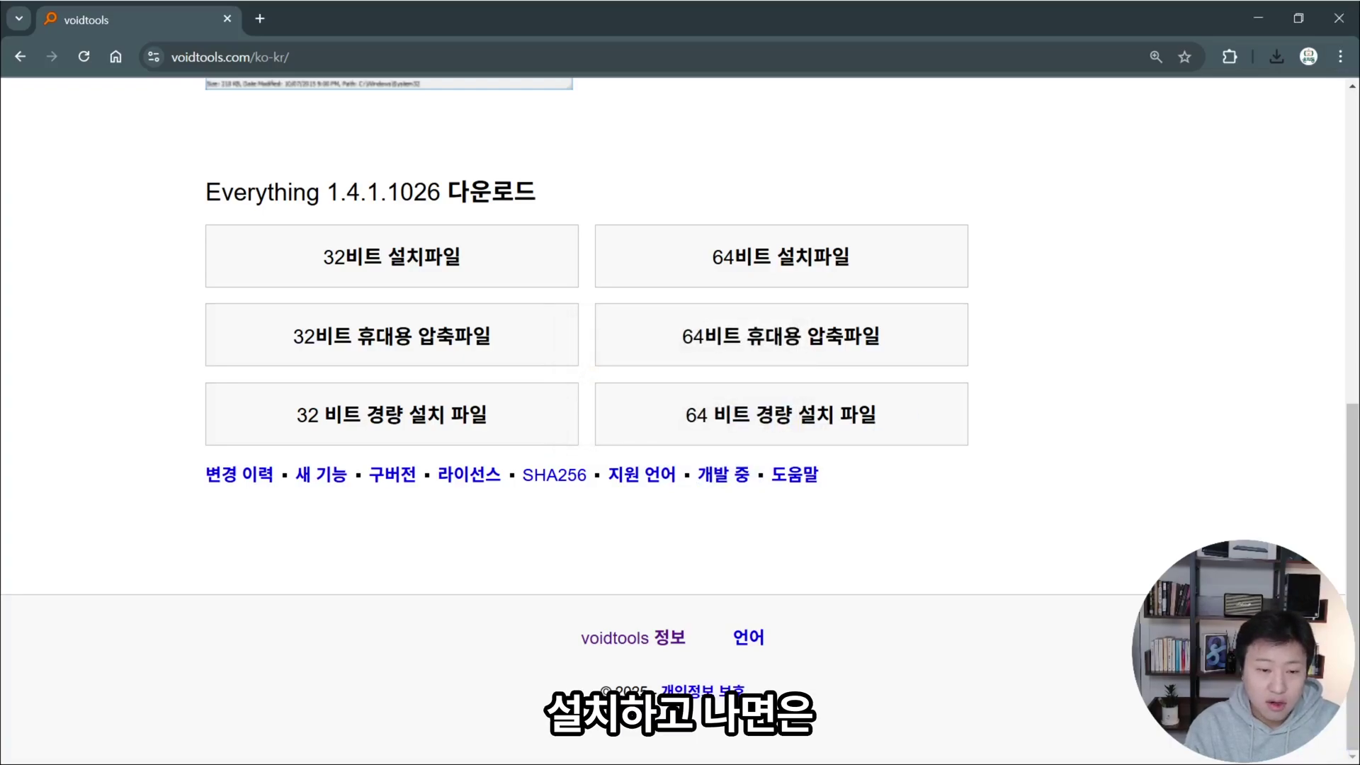
Step: Bring the Everything window over the web page and examine the number of indexed items in its status bar
drag(1359, 368, 619, 146)
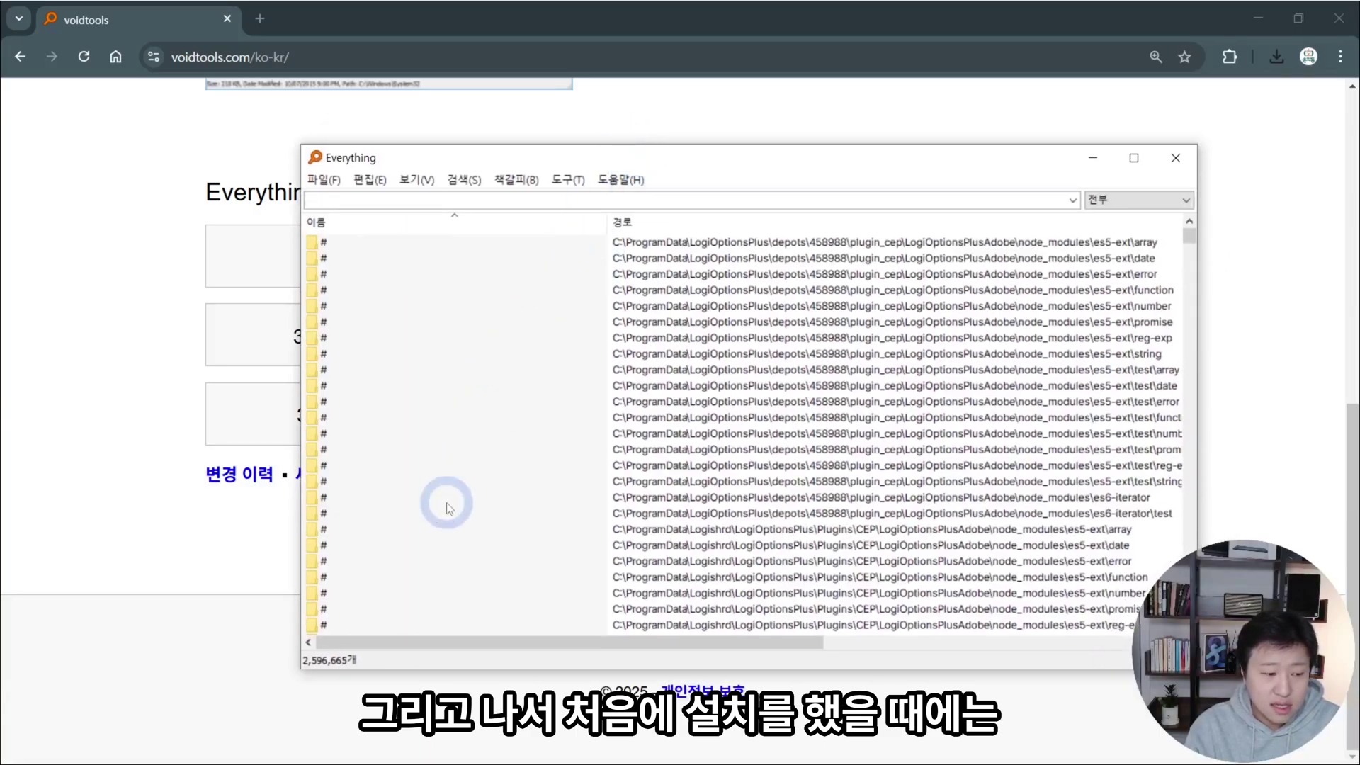
drag(394, 144, 397, 109)
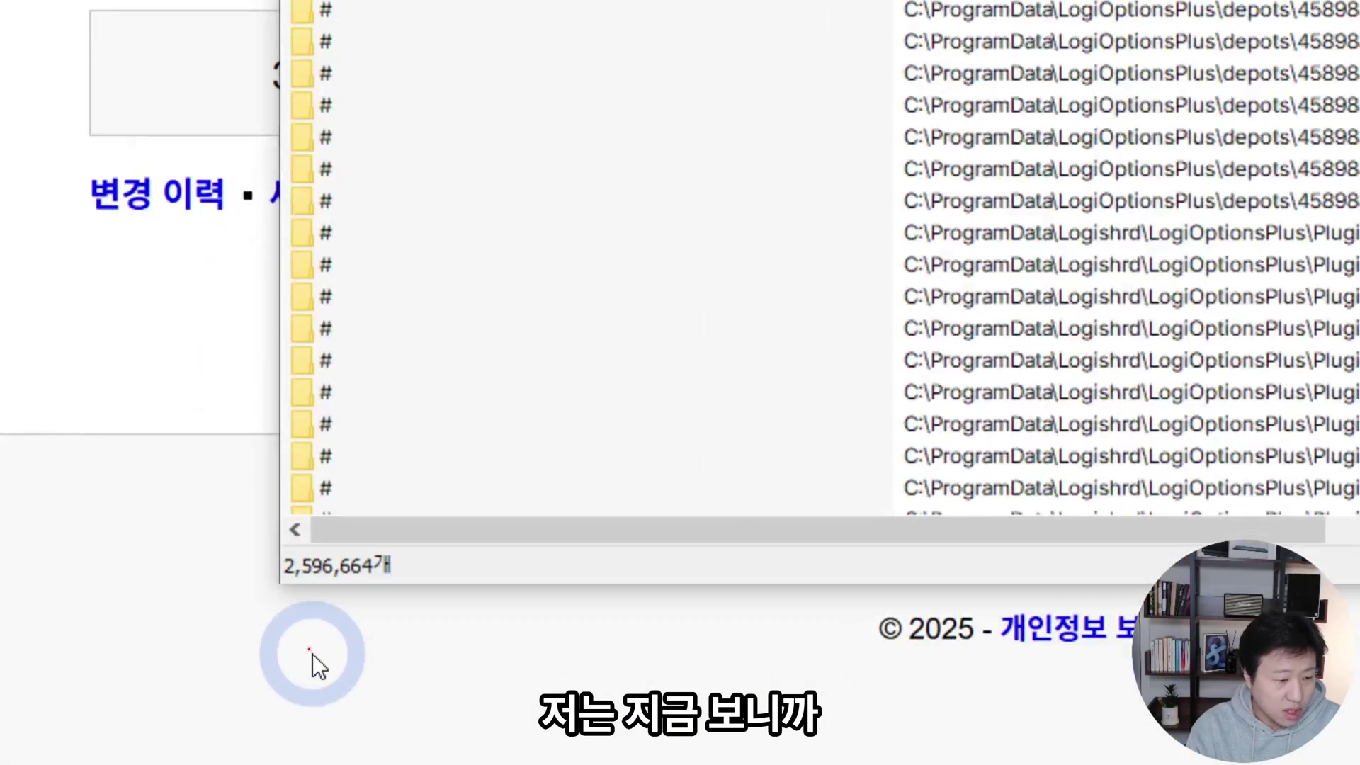
mouse_move(281, 601)
mouse_down()
mouse_move(439, 592)
mouse_move(258, 521)
mouse_move(368, 599)
mouse_up()
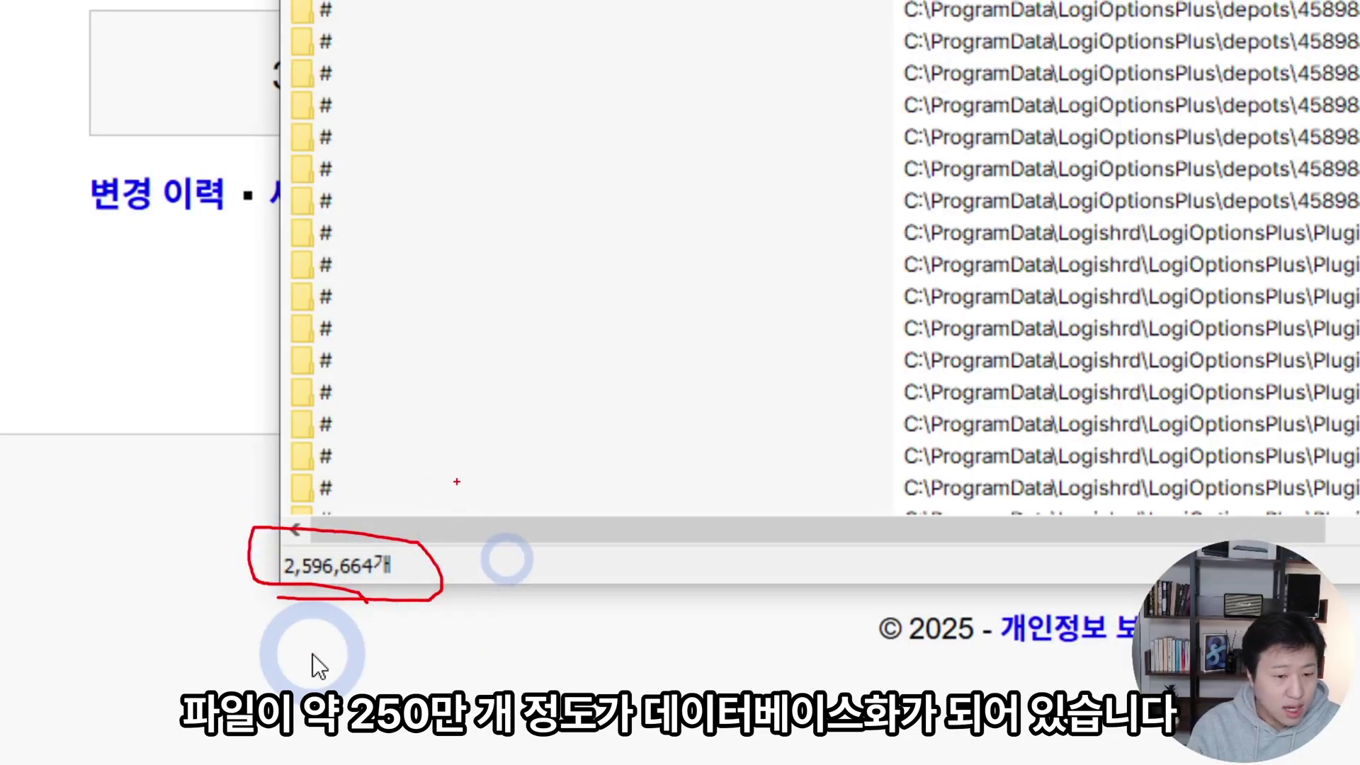
key(Escape)
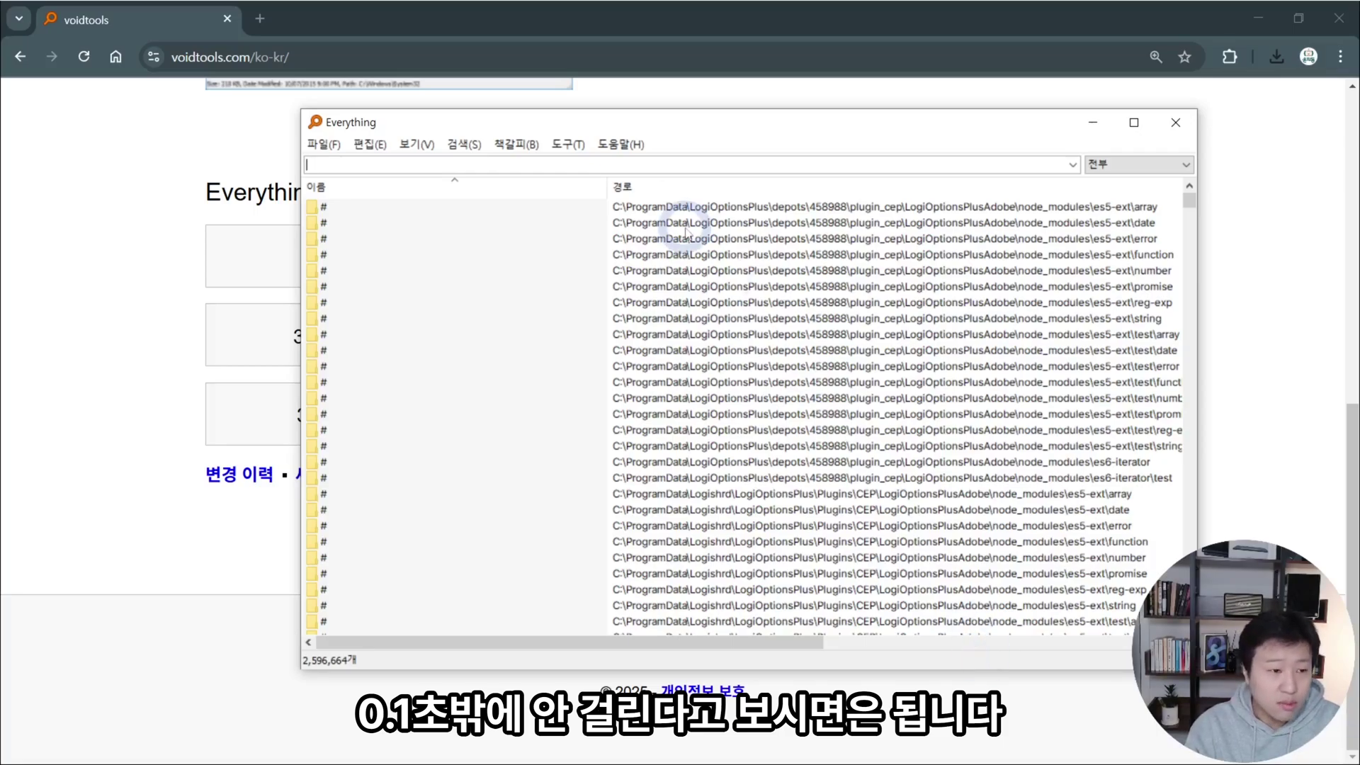
Step: Return to the voidtools site, open the frequently asked questions page and read the answer to "Everything은 무료인가요?"
click(592, 16)
scroll(636, 138, up, 8)
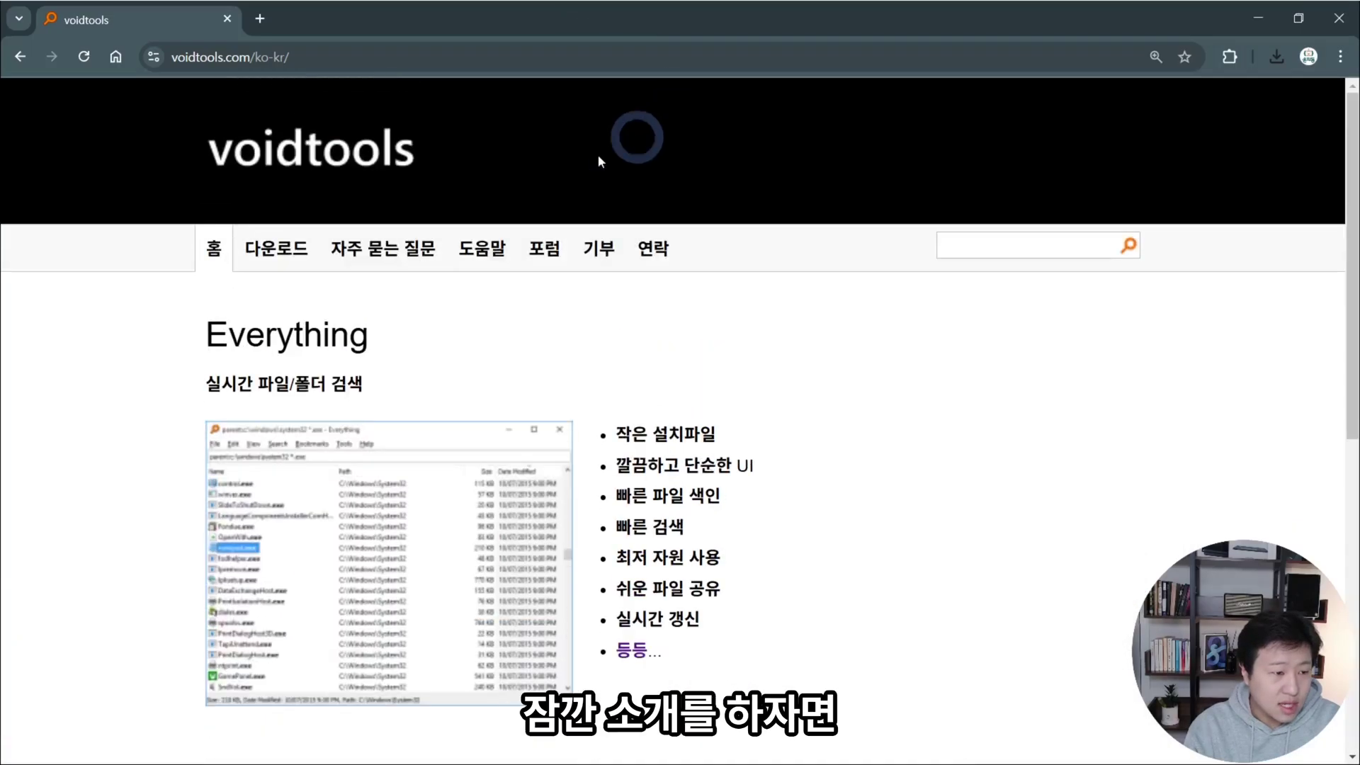
click(390, 251)
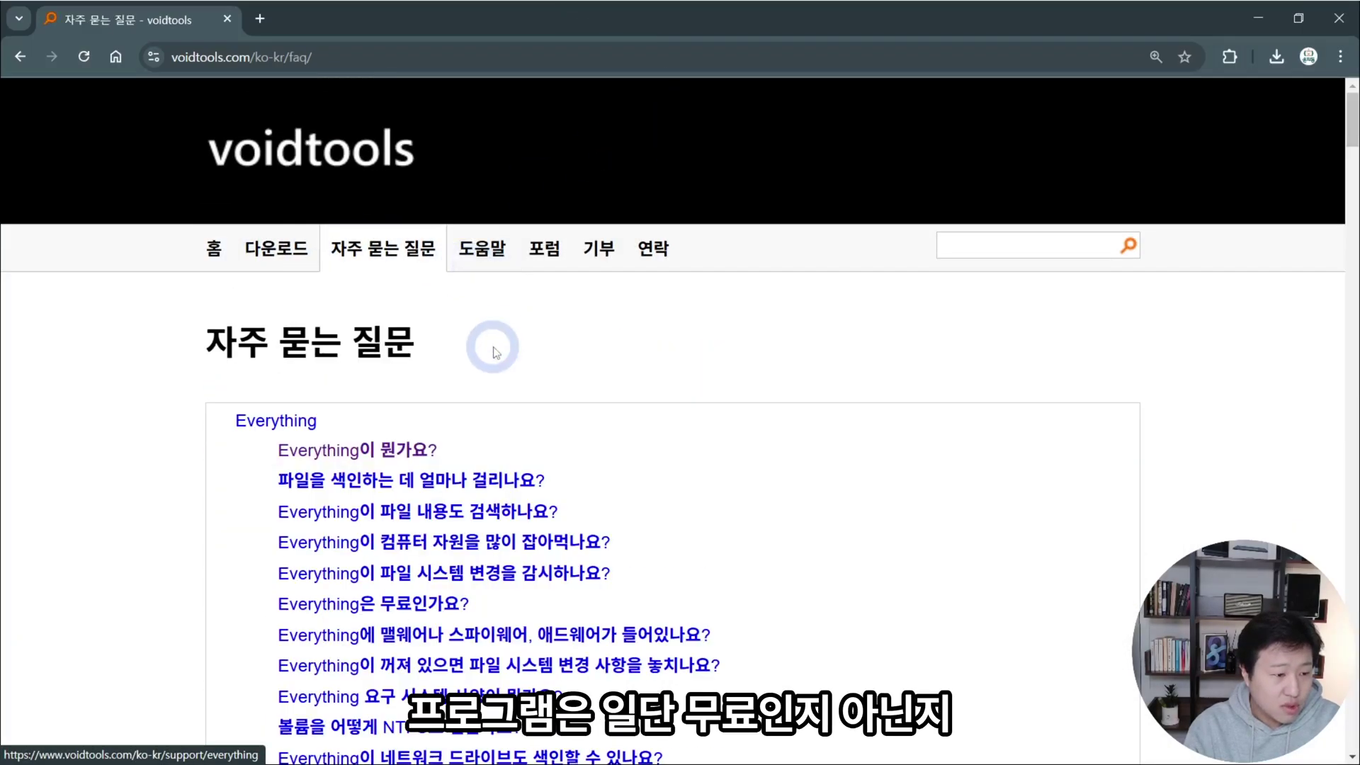
scroll(495, 347, down, 1)
click(430, 527)
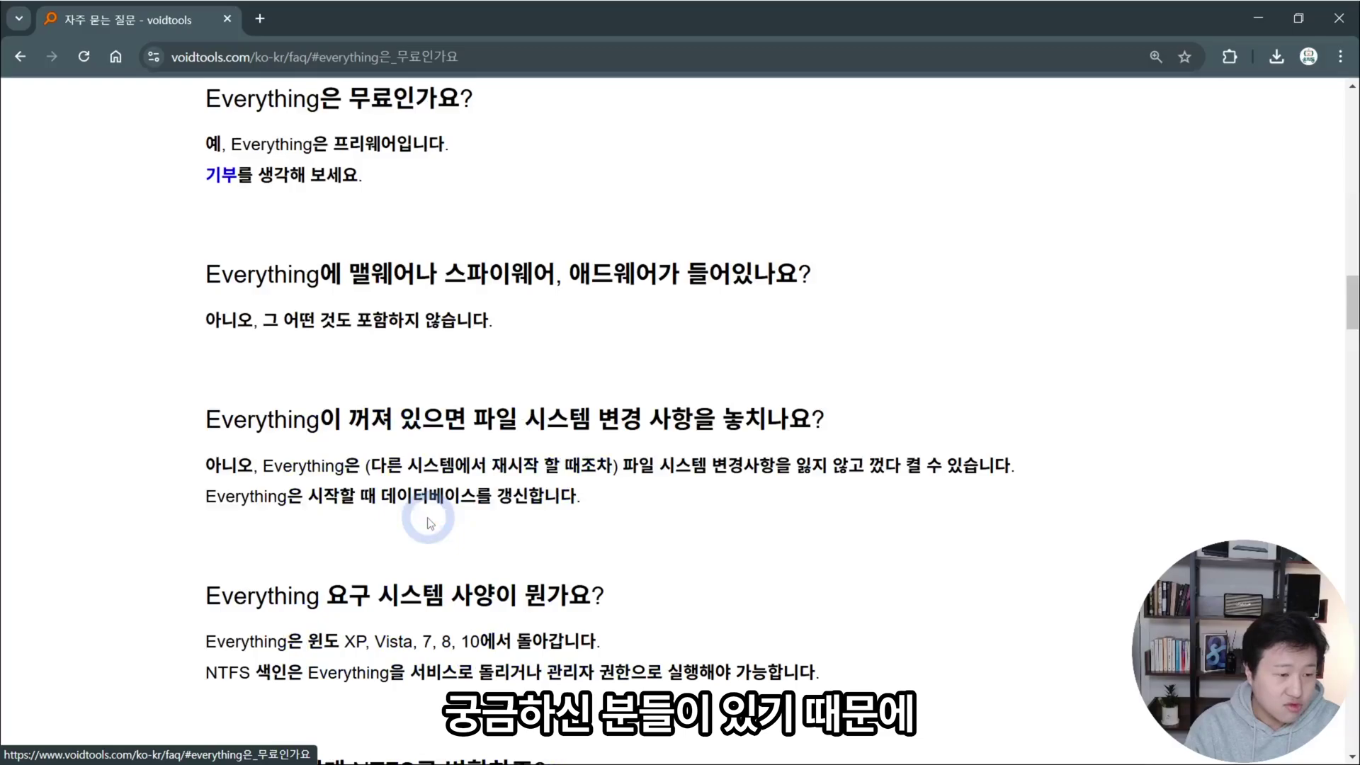
drag(247, 227, 456, 252)
click(473, 269)
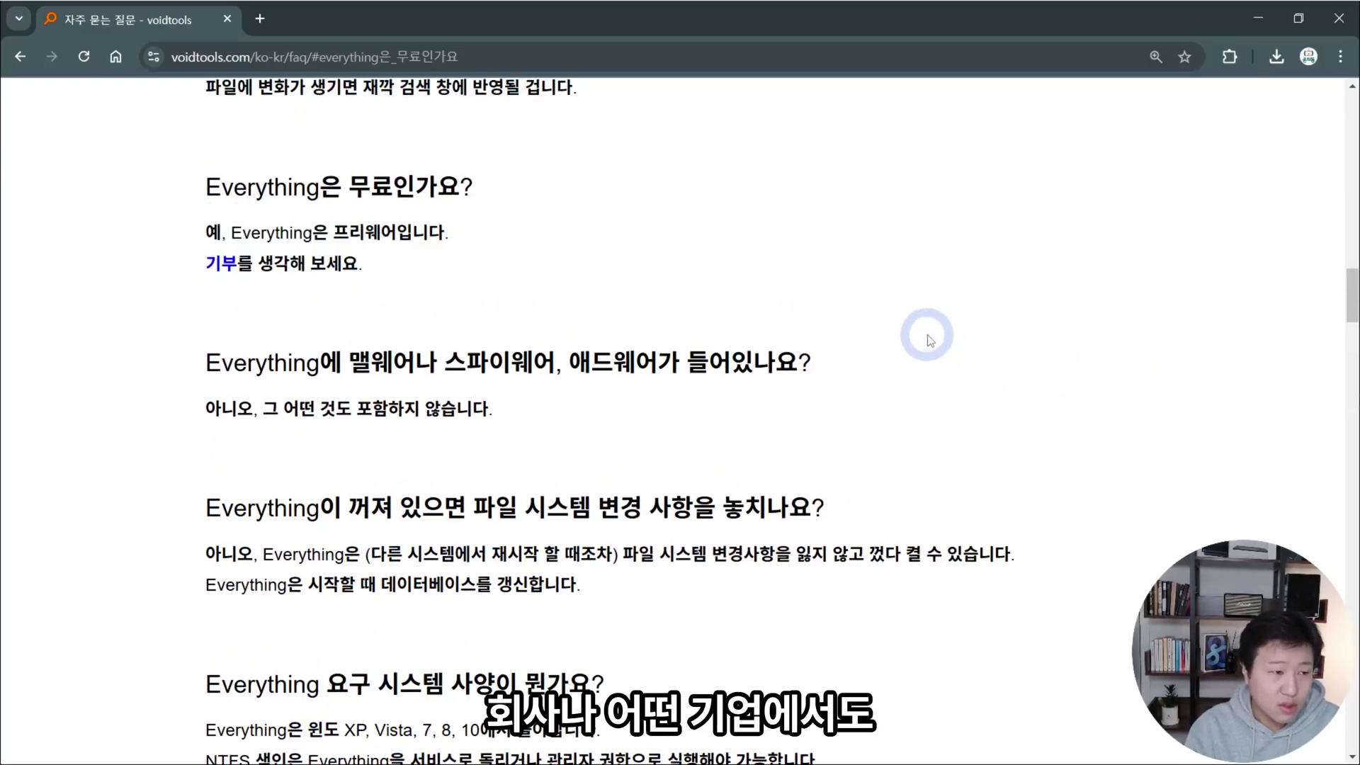
Step: Read the FAQ answers on what Everything is, how long indexing takes and whether it searches file contents
scroll(707, 434, up, 15)
scroll(710, 430, down, 8)
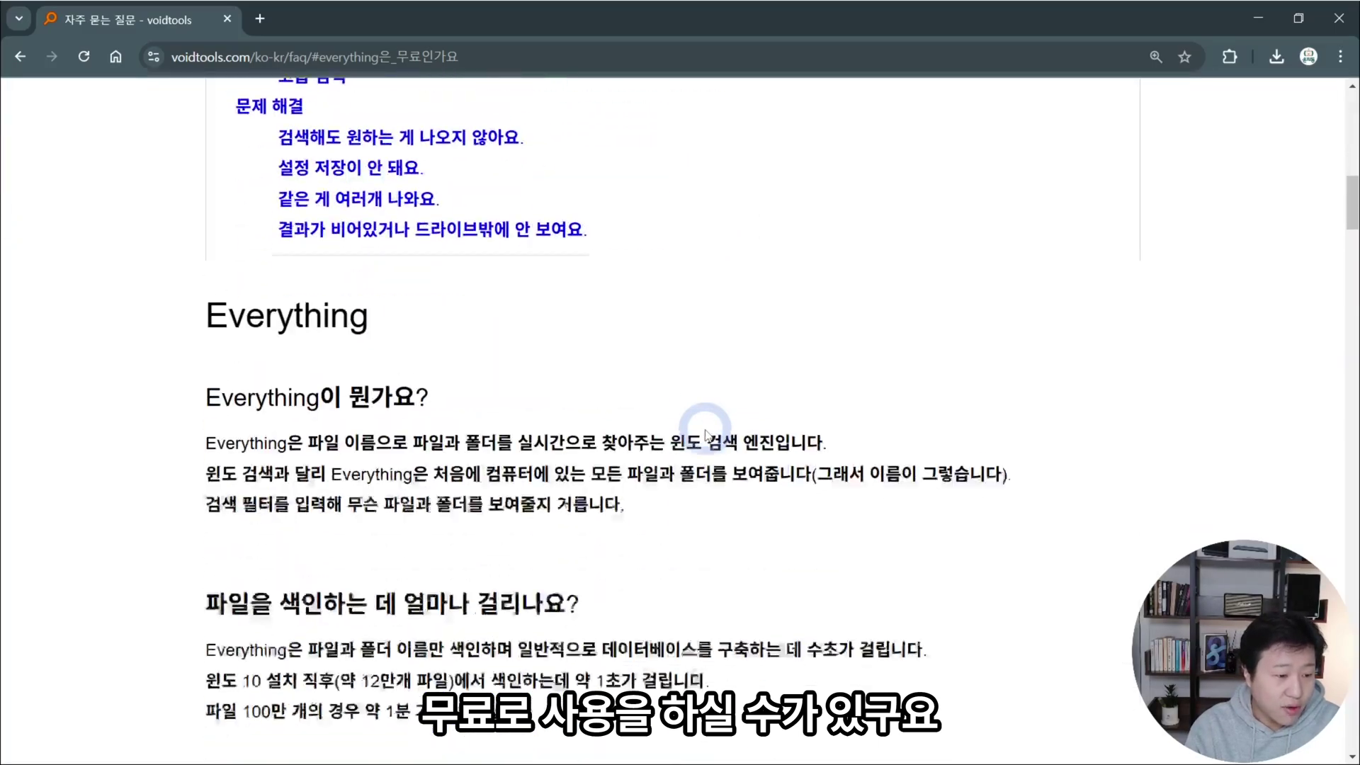
drag(345, 255, 775, 255)
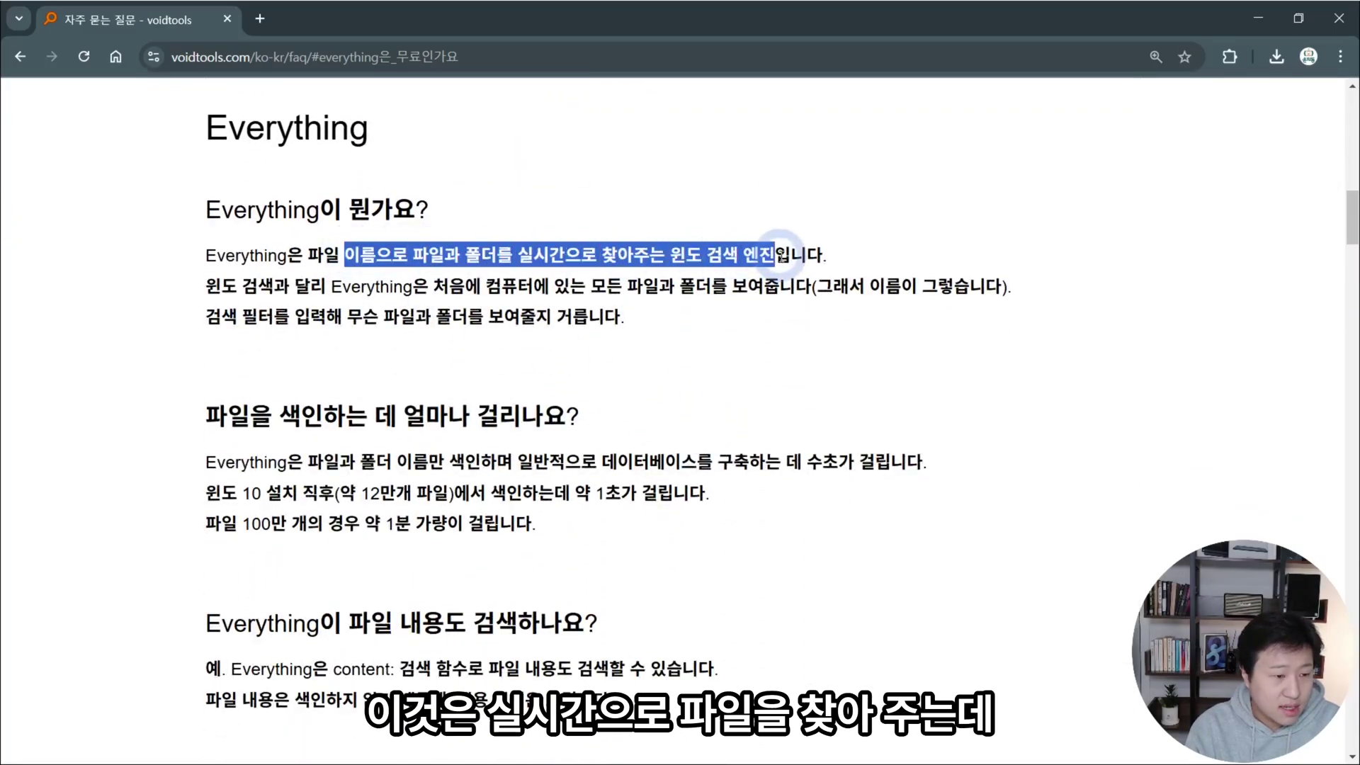
scroll(642, 223, down, 3)
scroll(361, 347, down, 3)
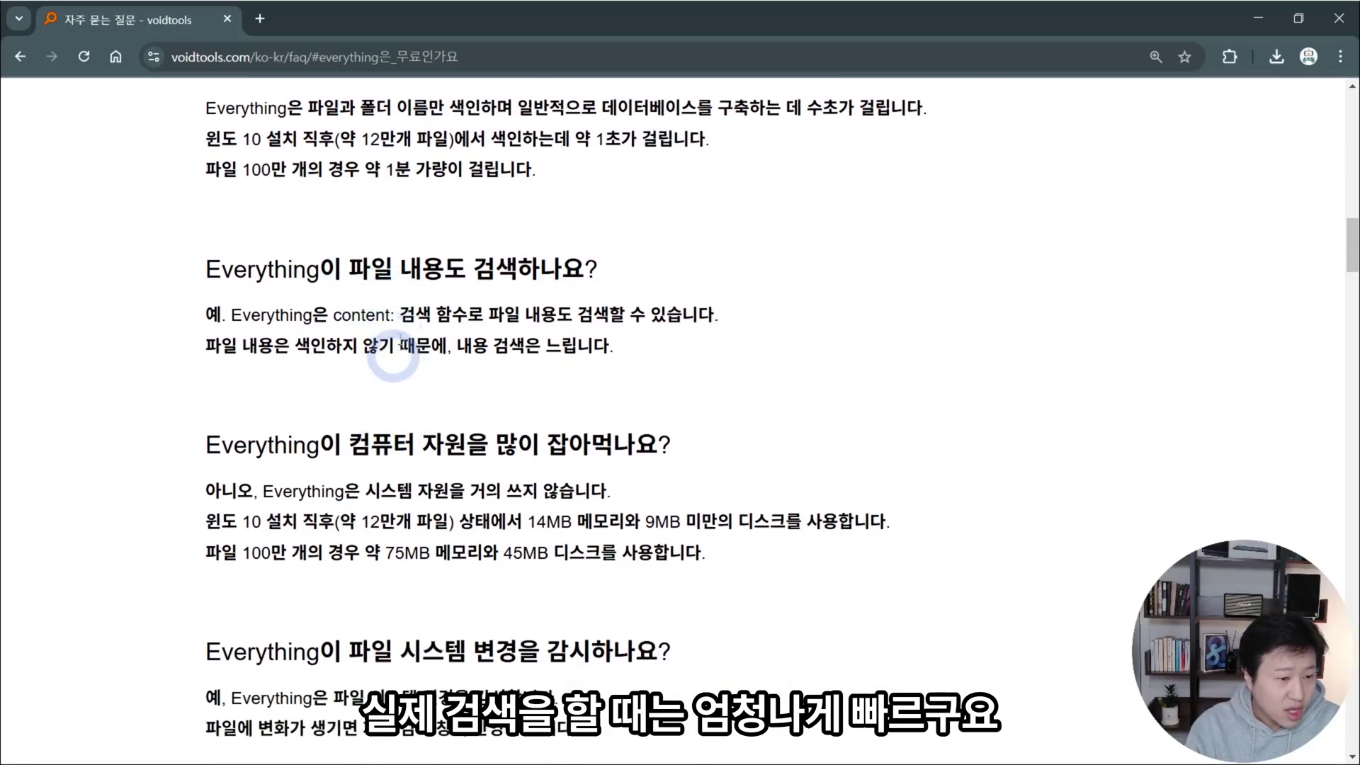
drag(275, 269, 698, 338)
click(698, 338)
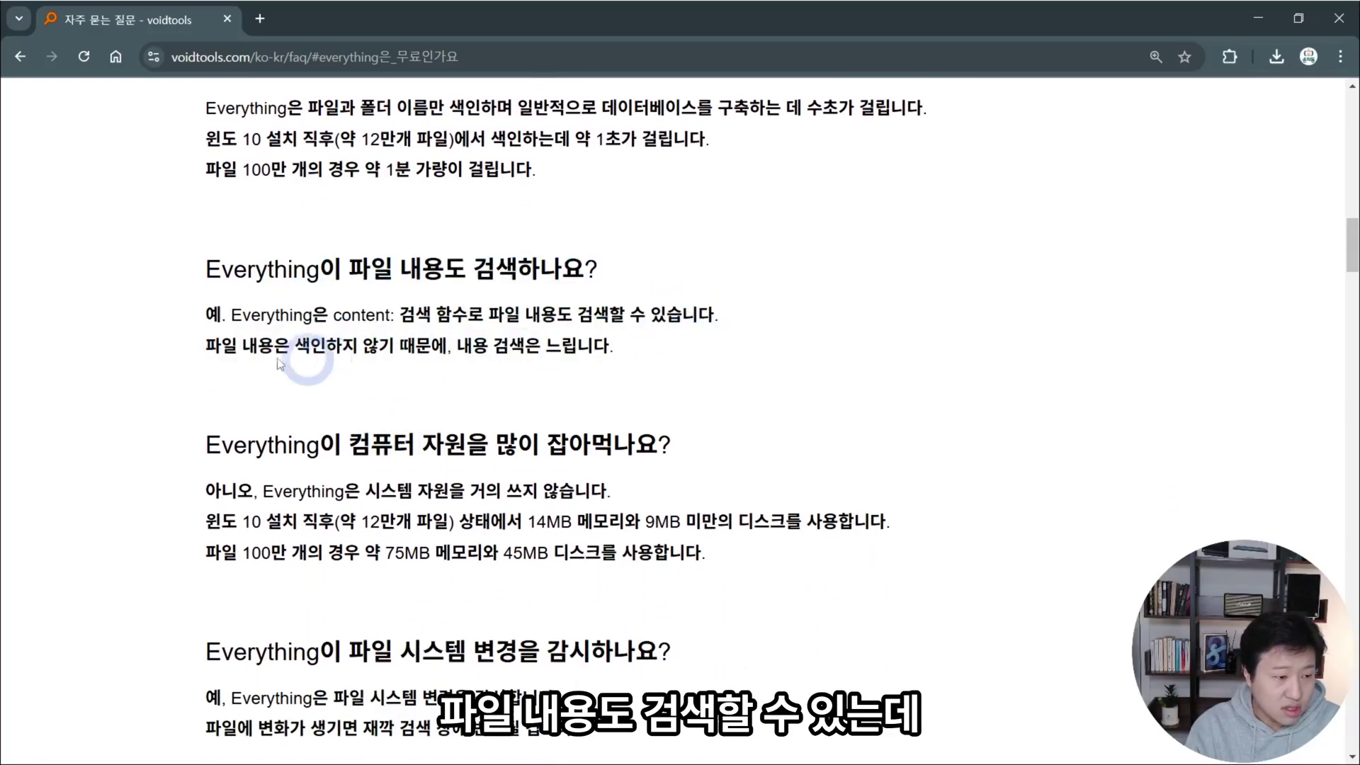
drag(185, 339, 653, 360)
click(567, 394)
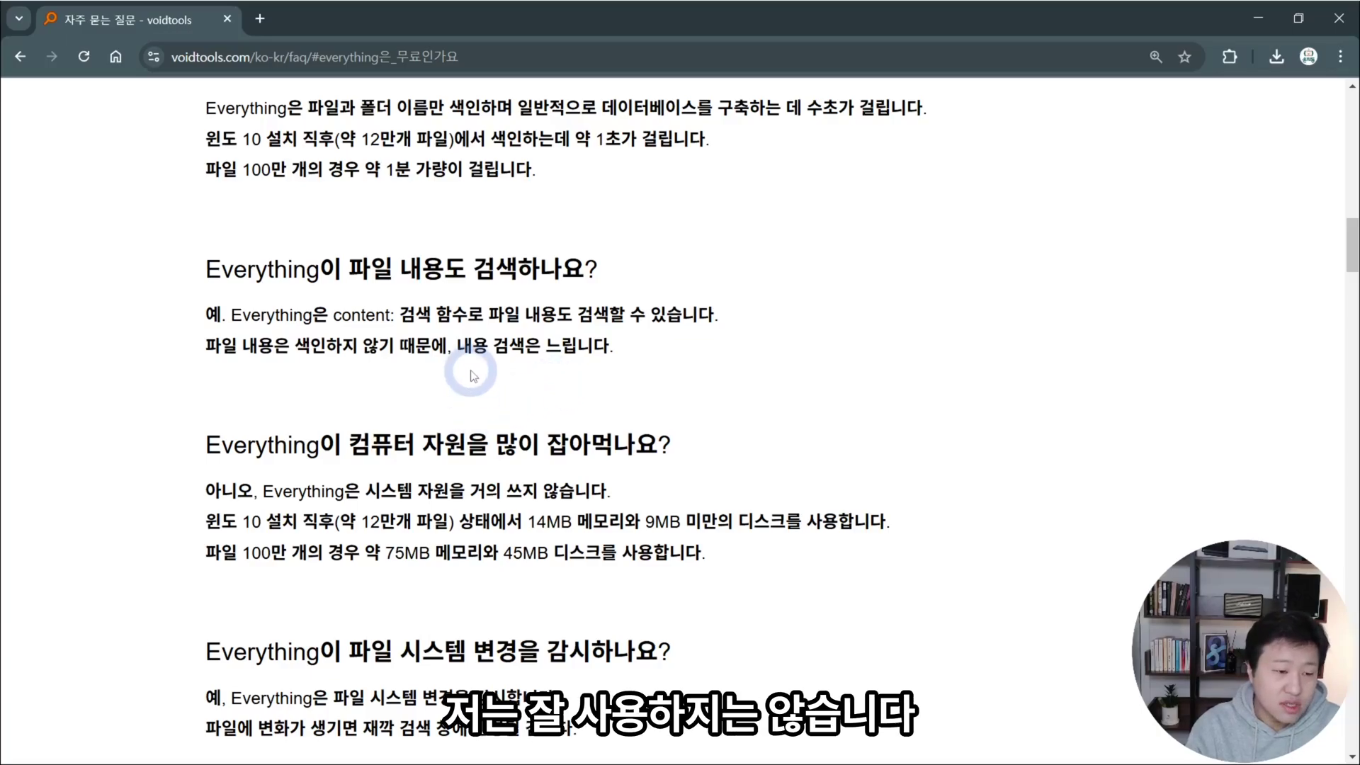
Step: Read the FAQ answer on how much memory and disk space Everything uses
scroll(563, 306, down, 3)
scroll(557, 312, up, 1)
click(205, 276)
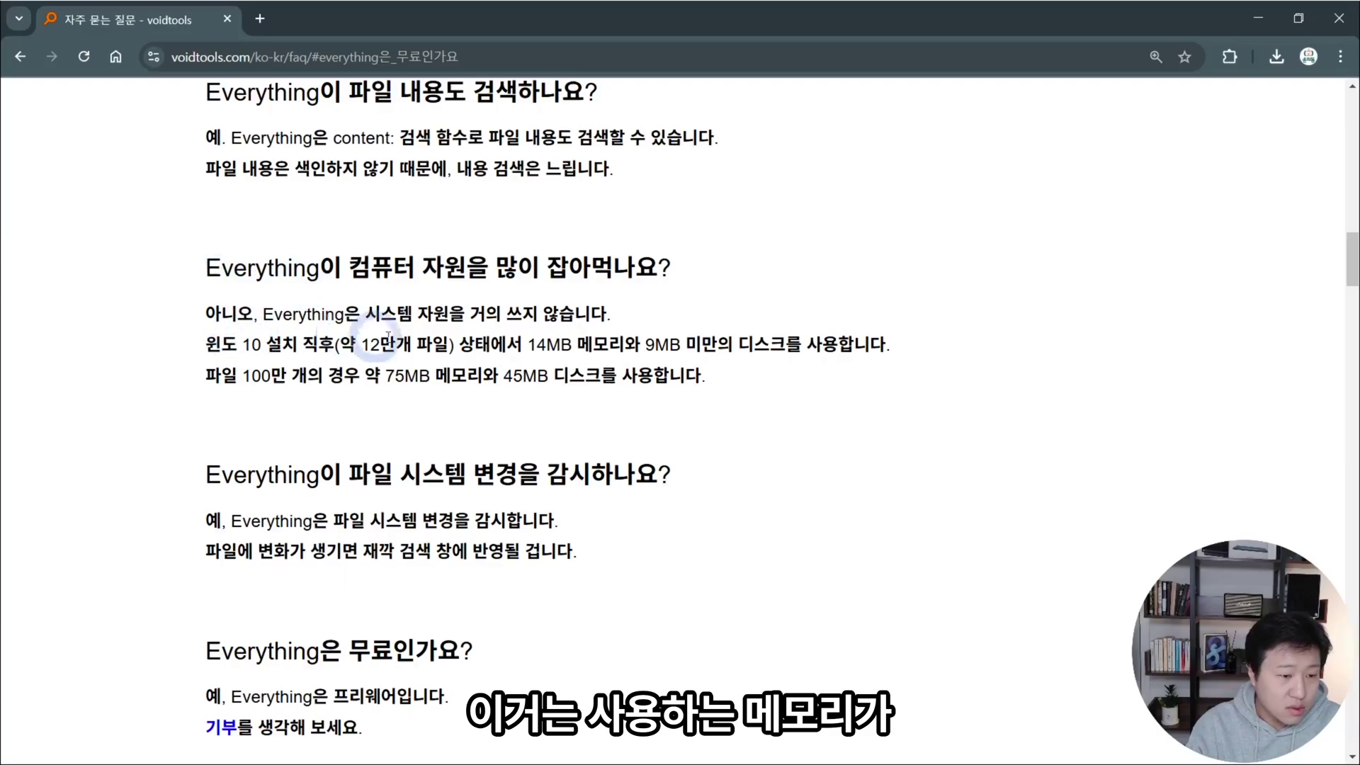
drag(528, 344, 902, 347)
click(904, 348)
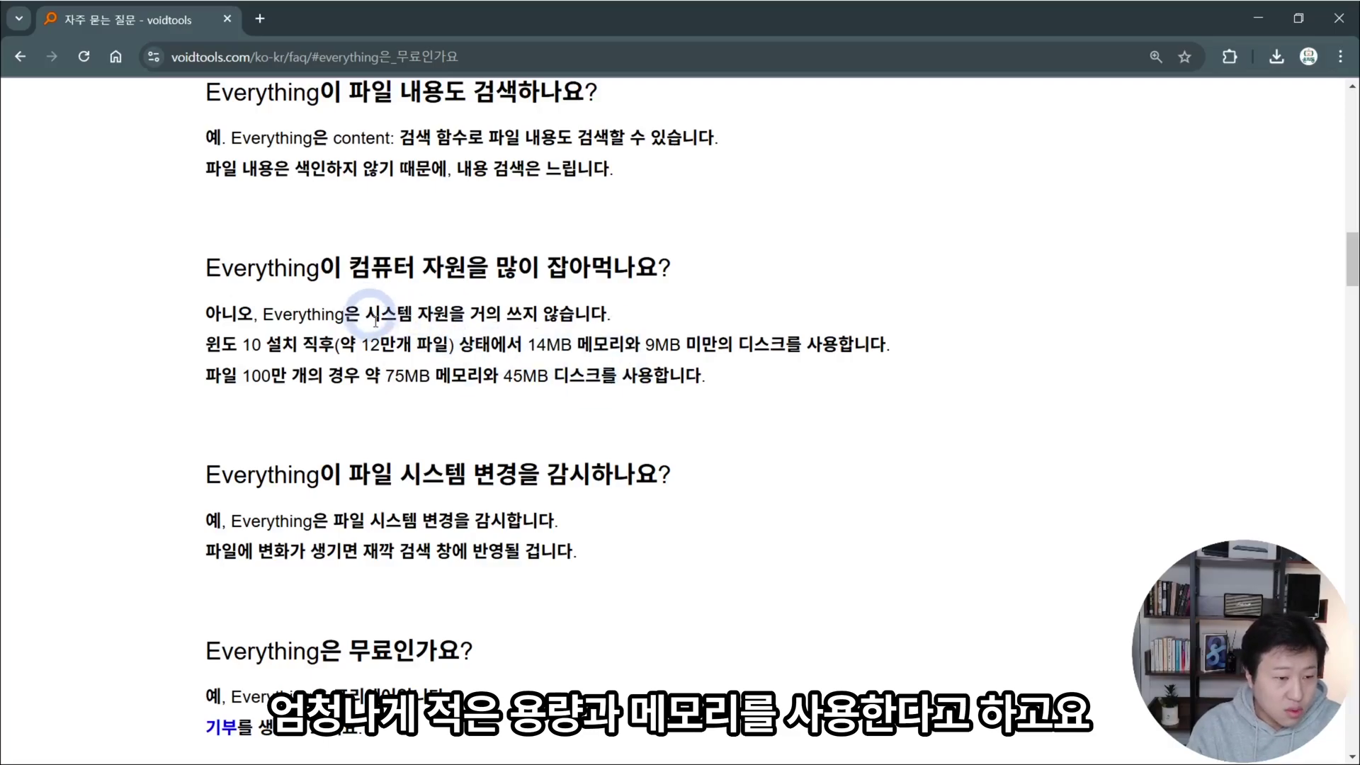
Step: Read the FAQ answers on file system change monitoring, malware and system requirements
scroll(418, 312, down, 2)
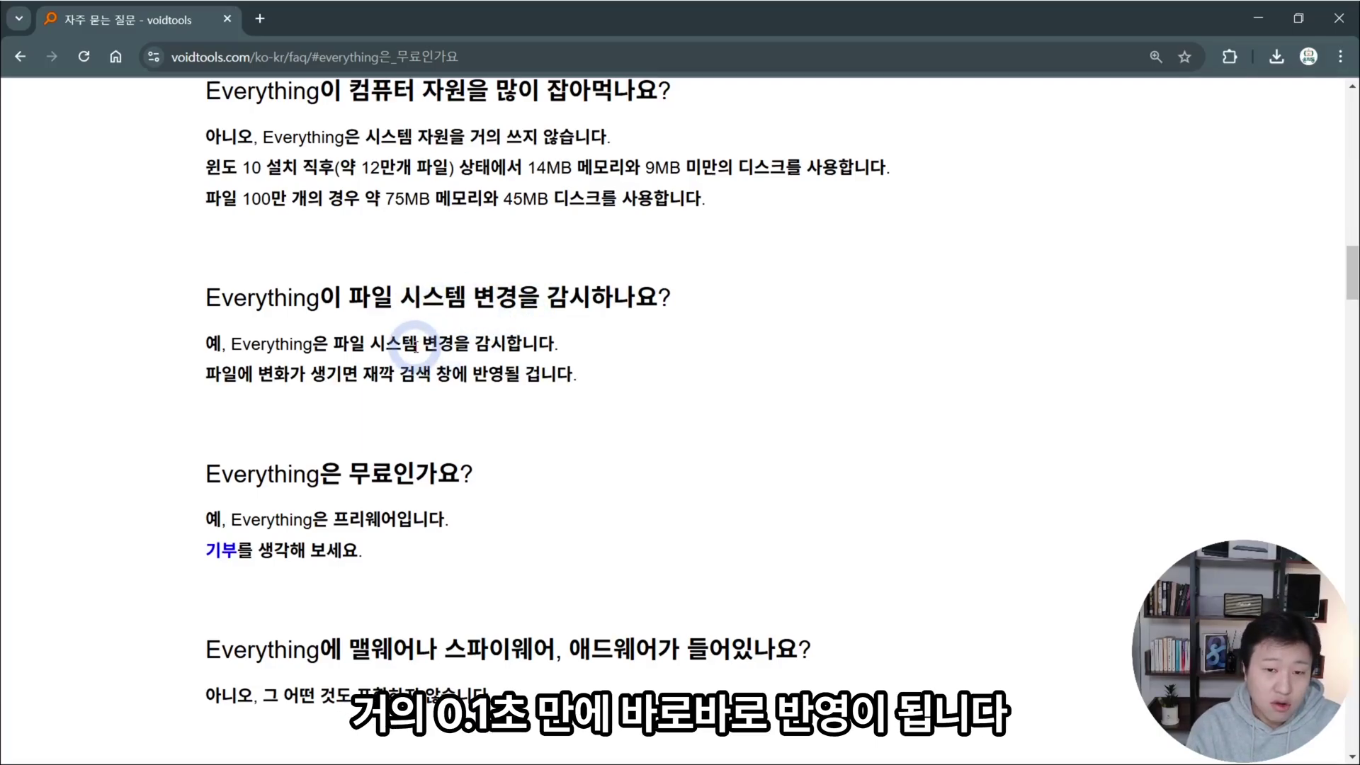
scroll(440, 318, up, 1)
scroll(443, 318, down, 7)
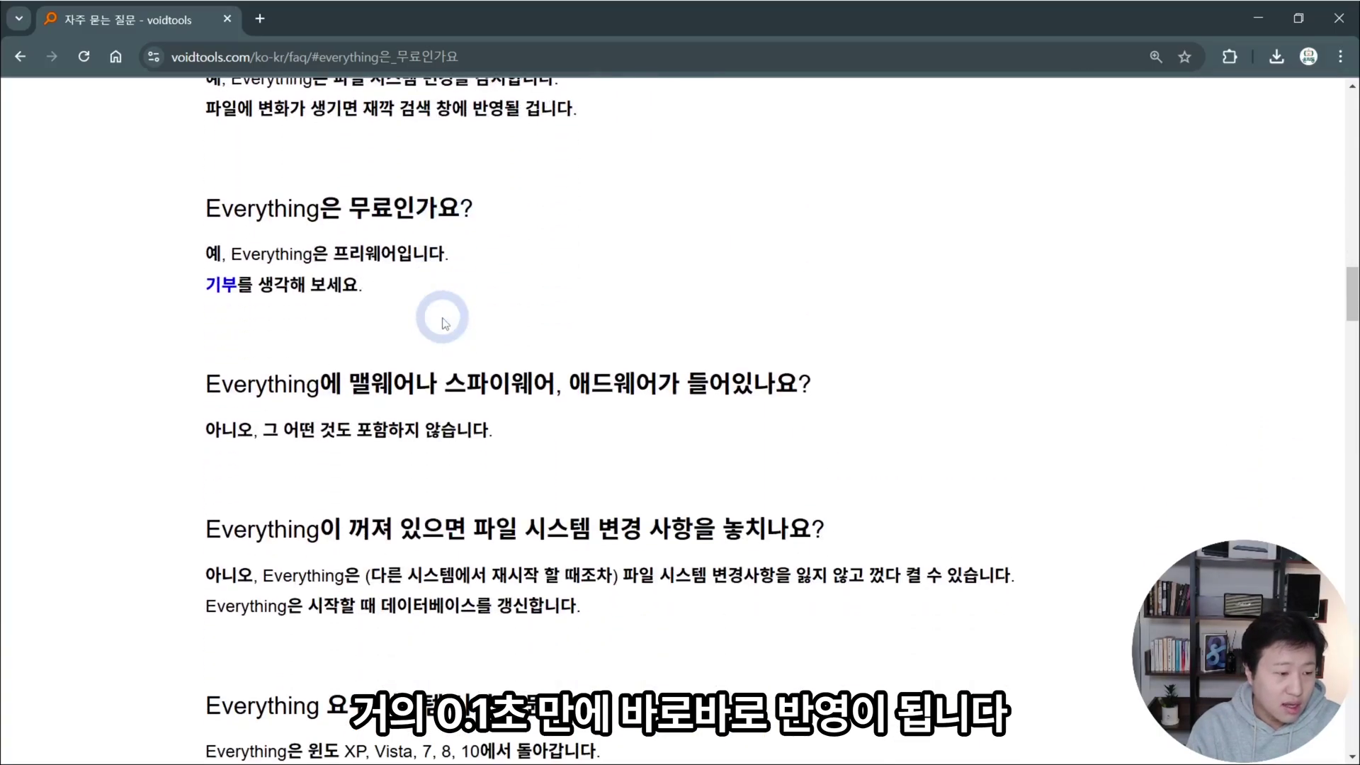
drag(395, 208, 753, 206)
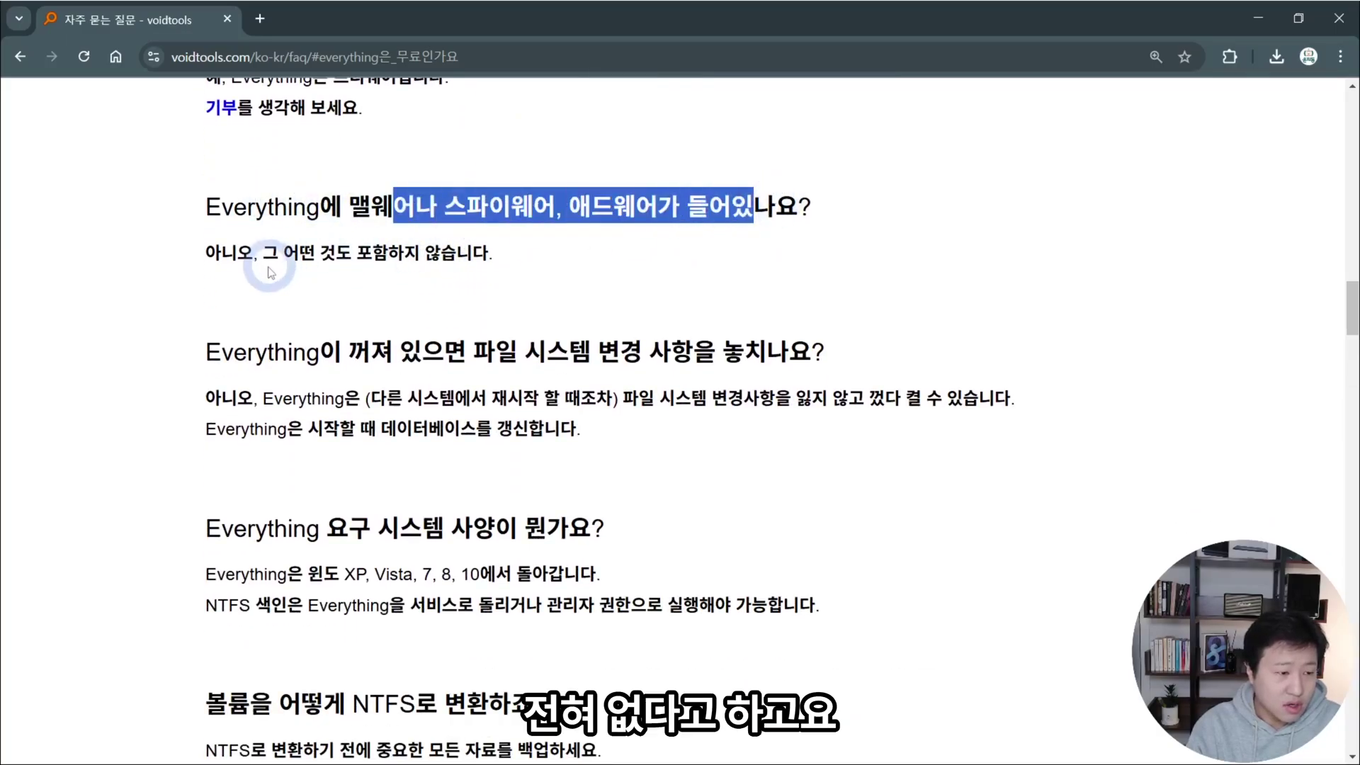
drag(263, 253, 516, 258)
click(516, 265)
scroll(516, 265, down, 5)
click(340, 219)
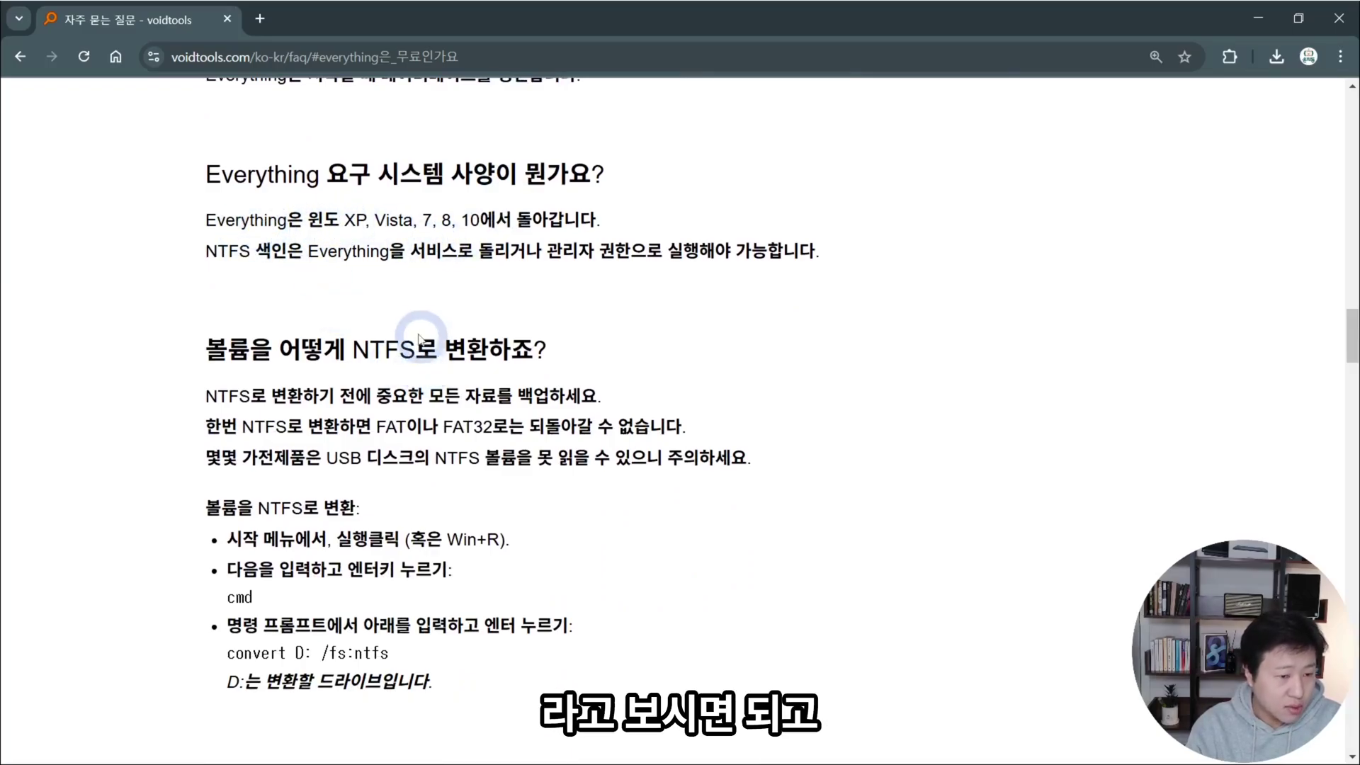
Step: Skim the remaining FAQ entries down to the section on how to search for files and folders
scroll(295, 288, down, 8)
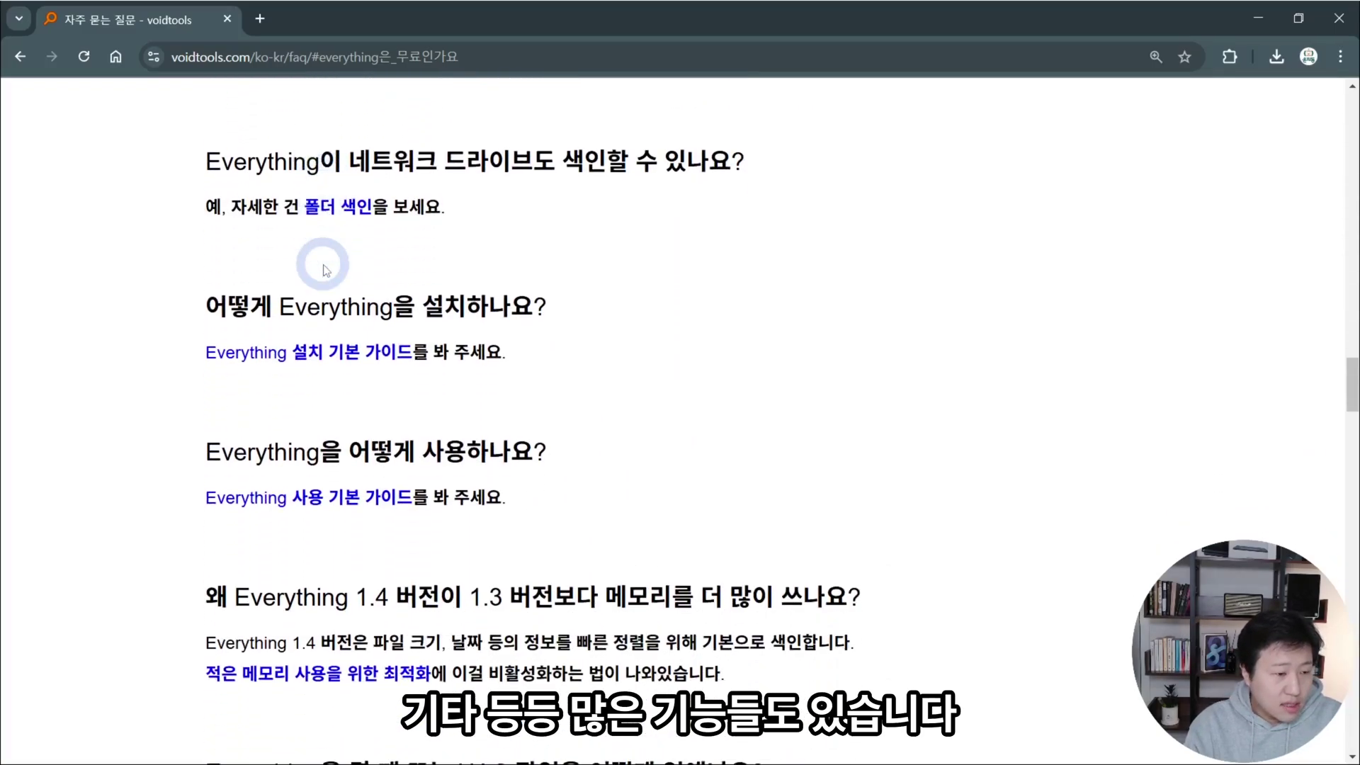
scroll(327, 272, down, 10)
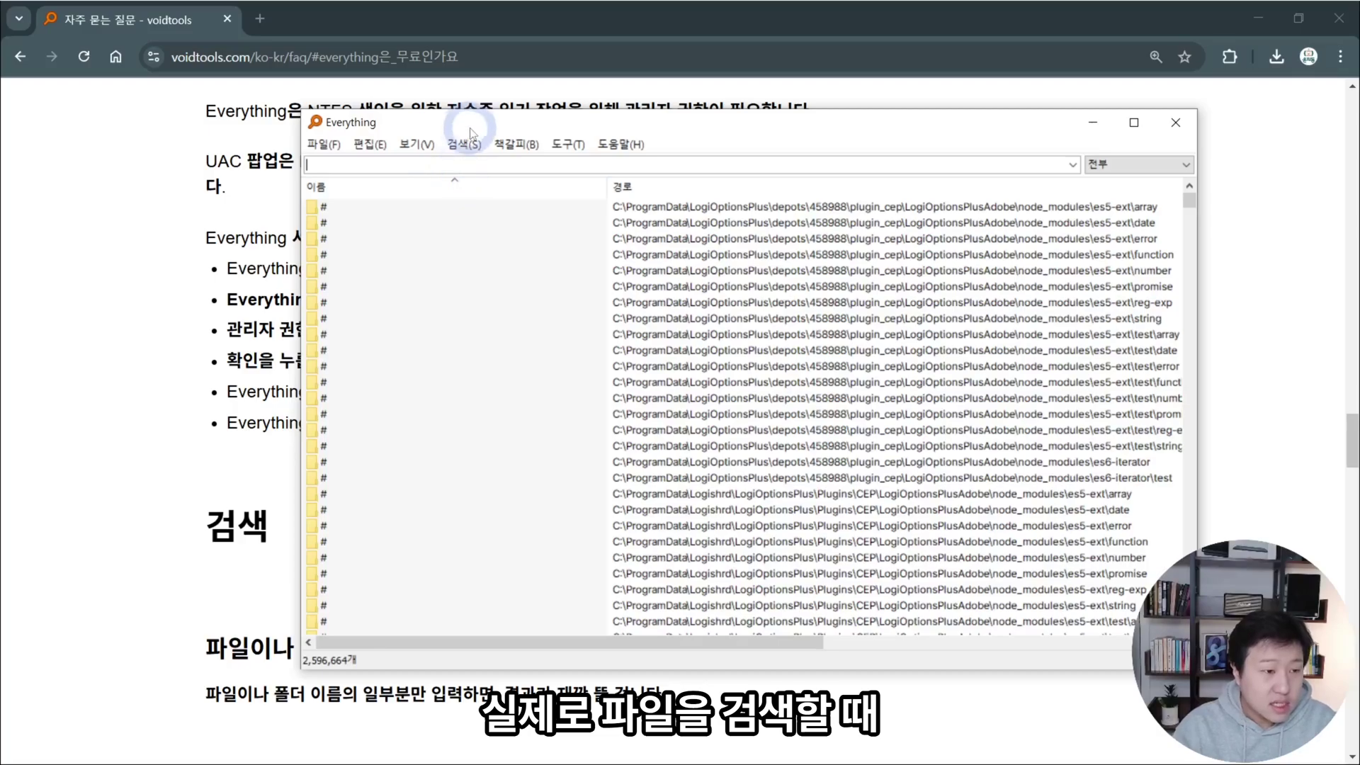
Step: Open the Downloads folder in File Explorer and arrange it beside a narrowed Everything window
drag(483, 125, 592, 144)
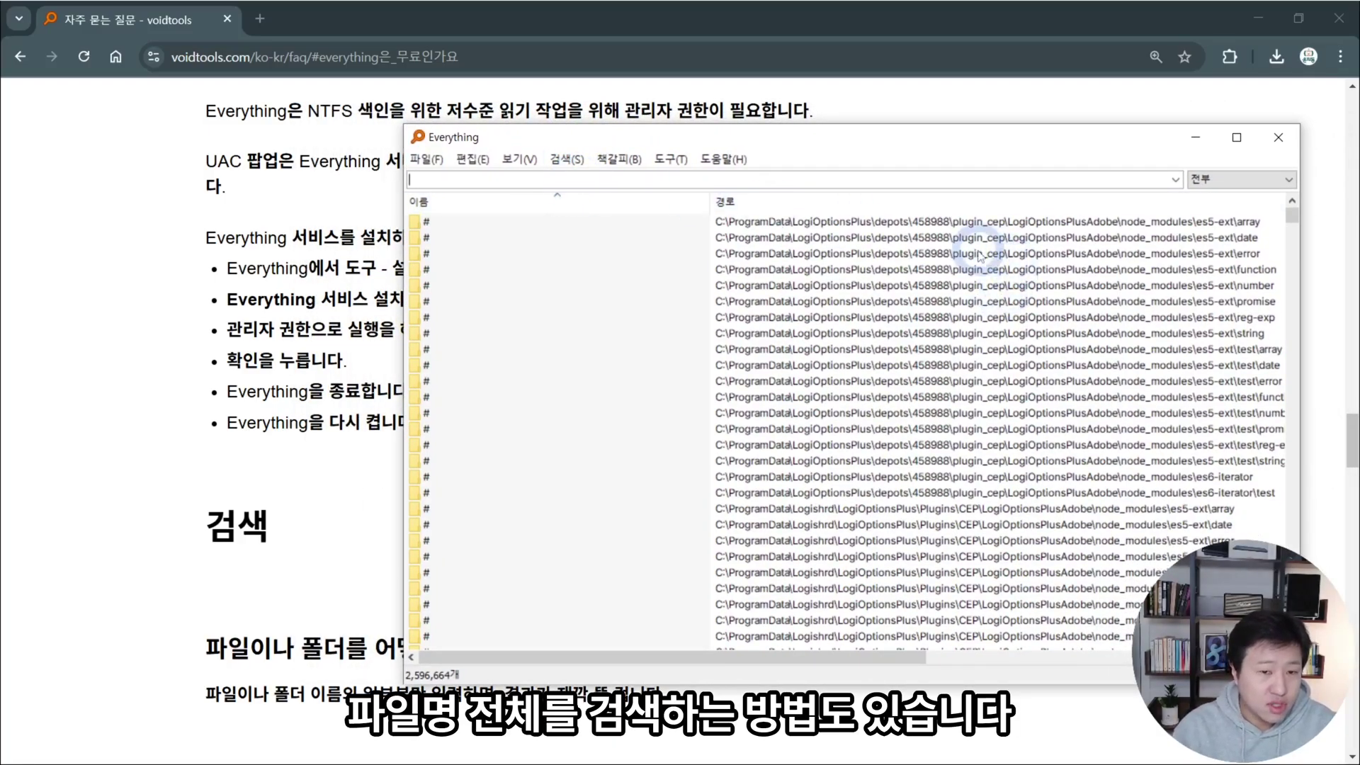
key(super+e)
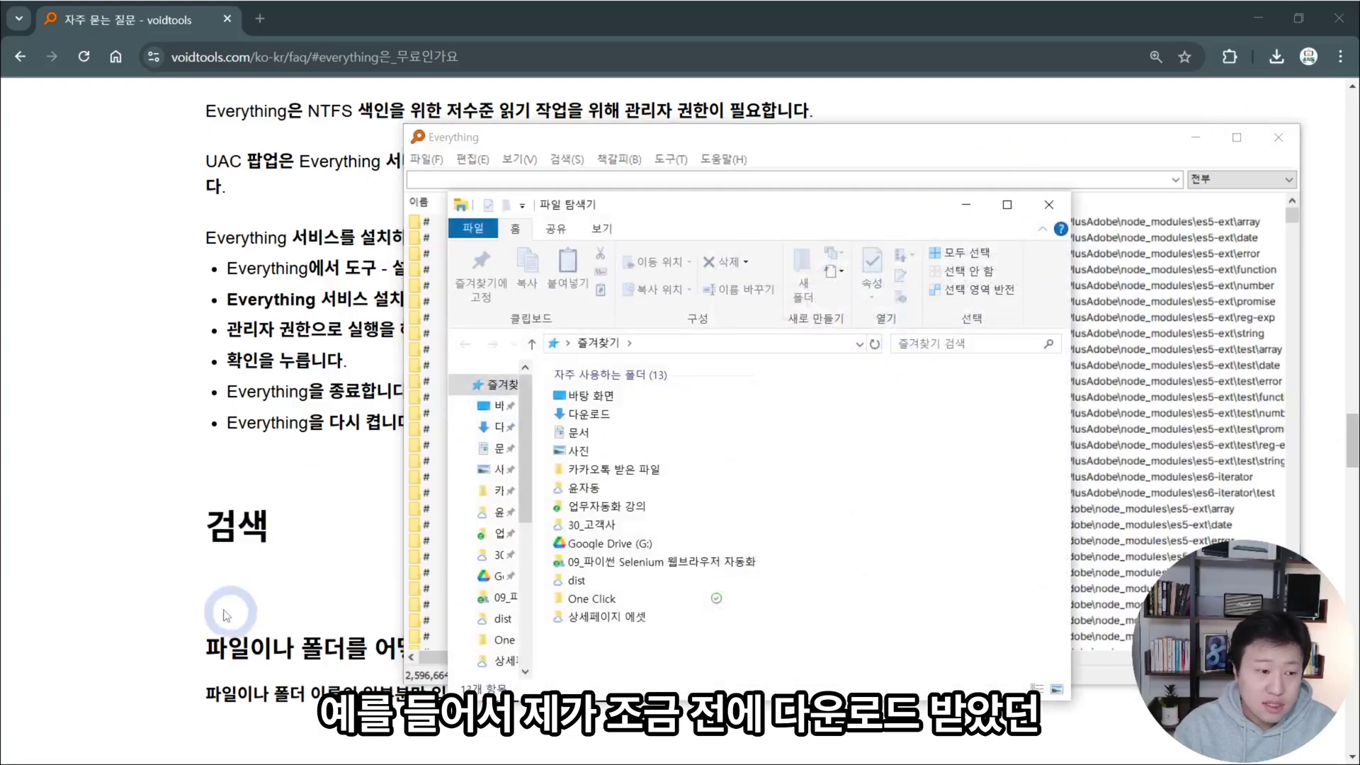
click(492, 426)
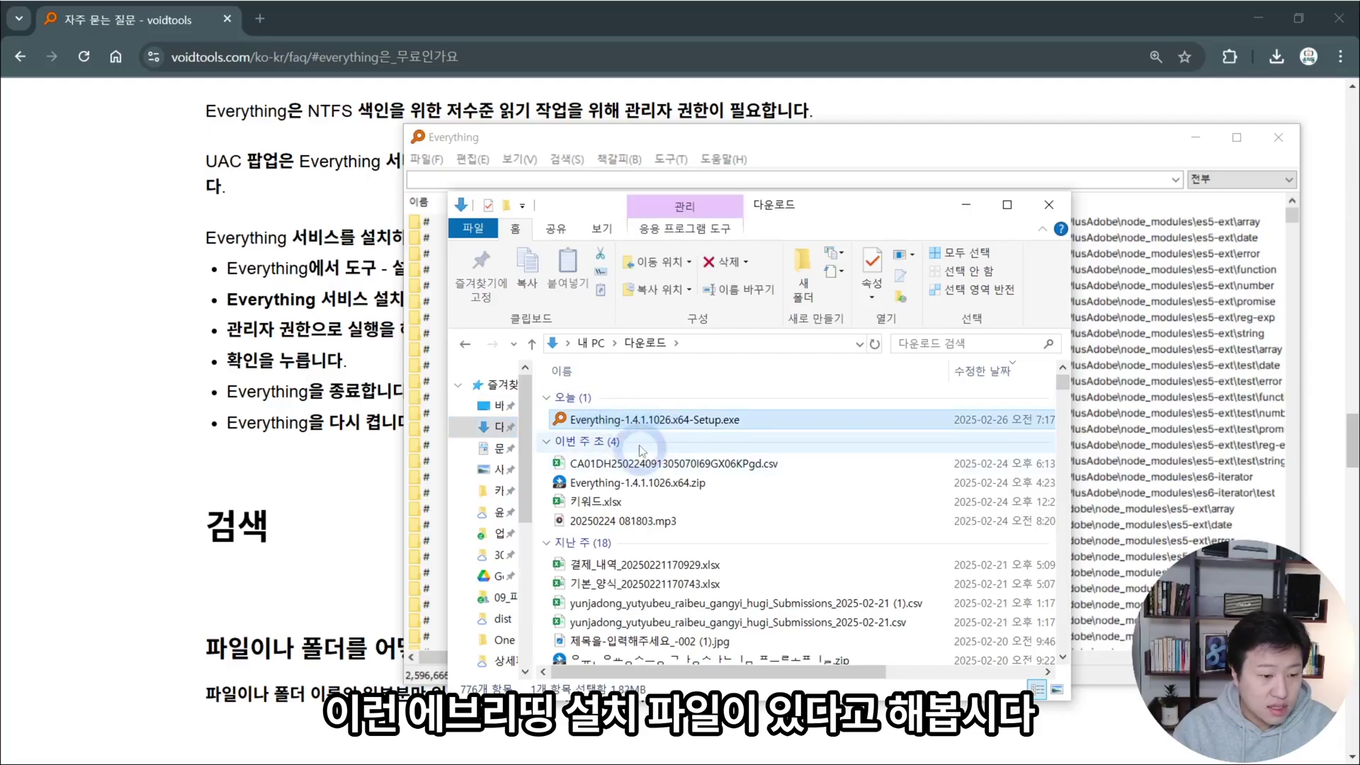
drag(838, 208, 510, 213)
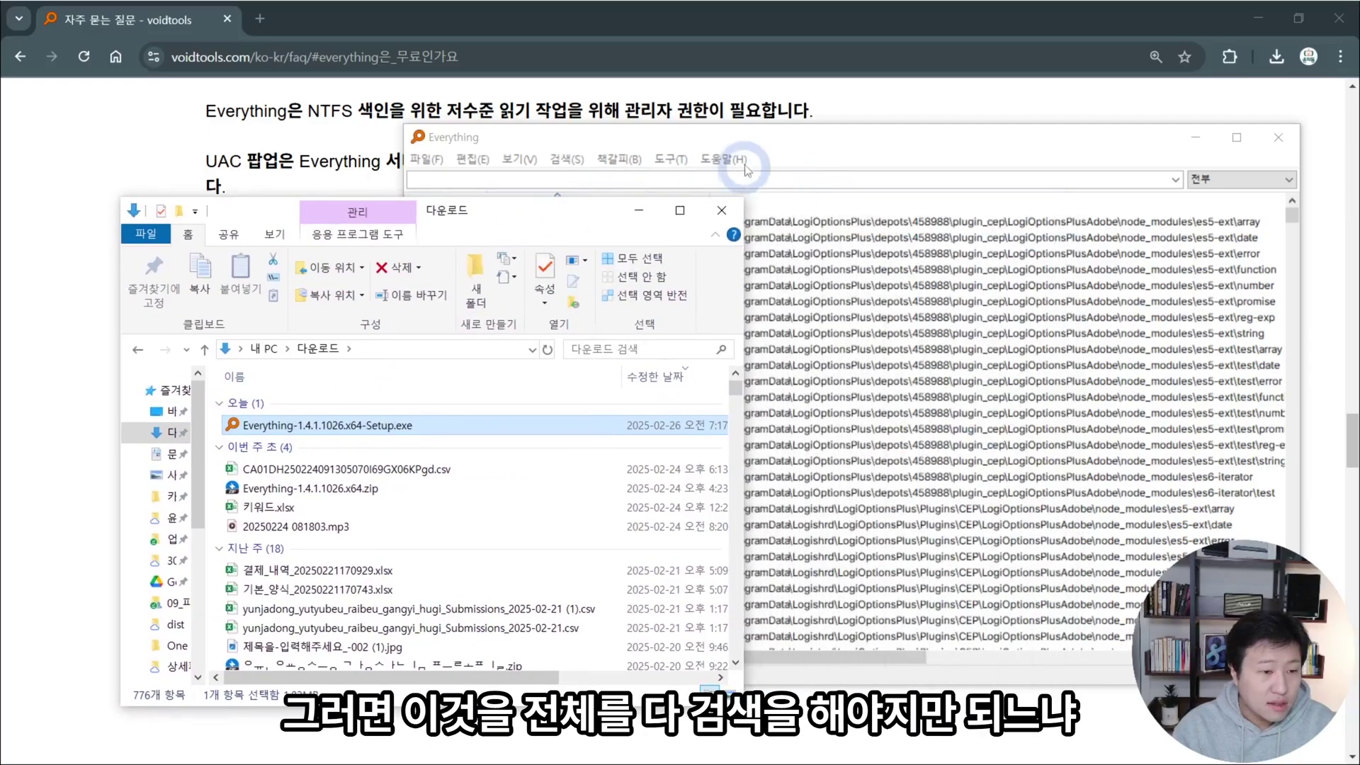
drag(591, 139, 600, 143)
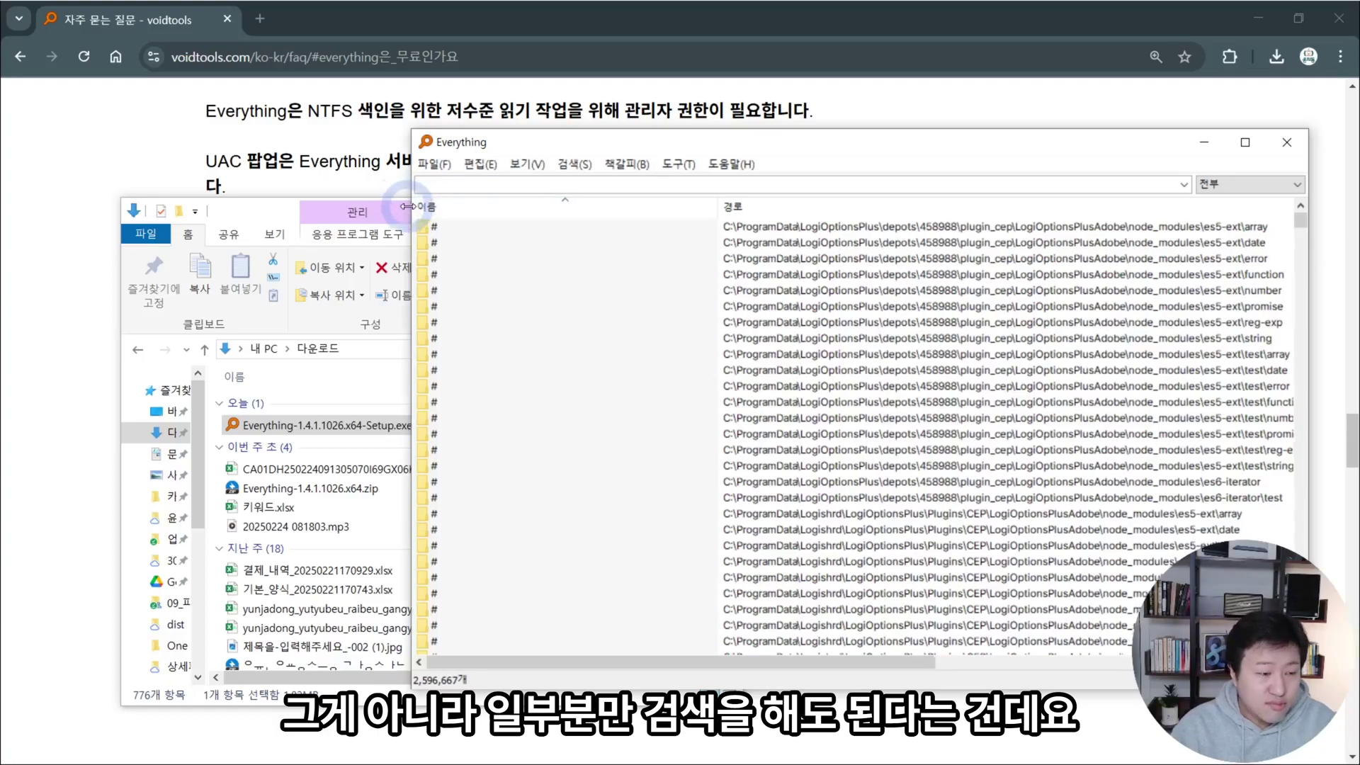
drag(413, 205, 708, 220)
Step: Search Everything for "every" and look through the matching files and folders
text(every)
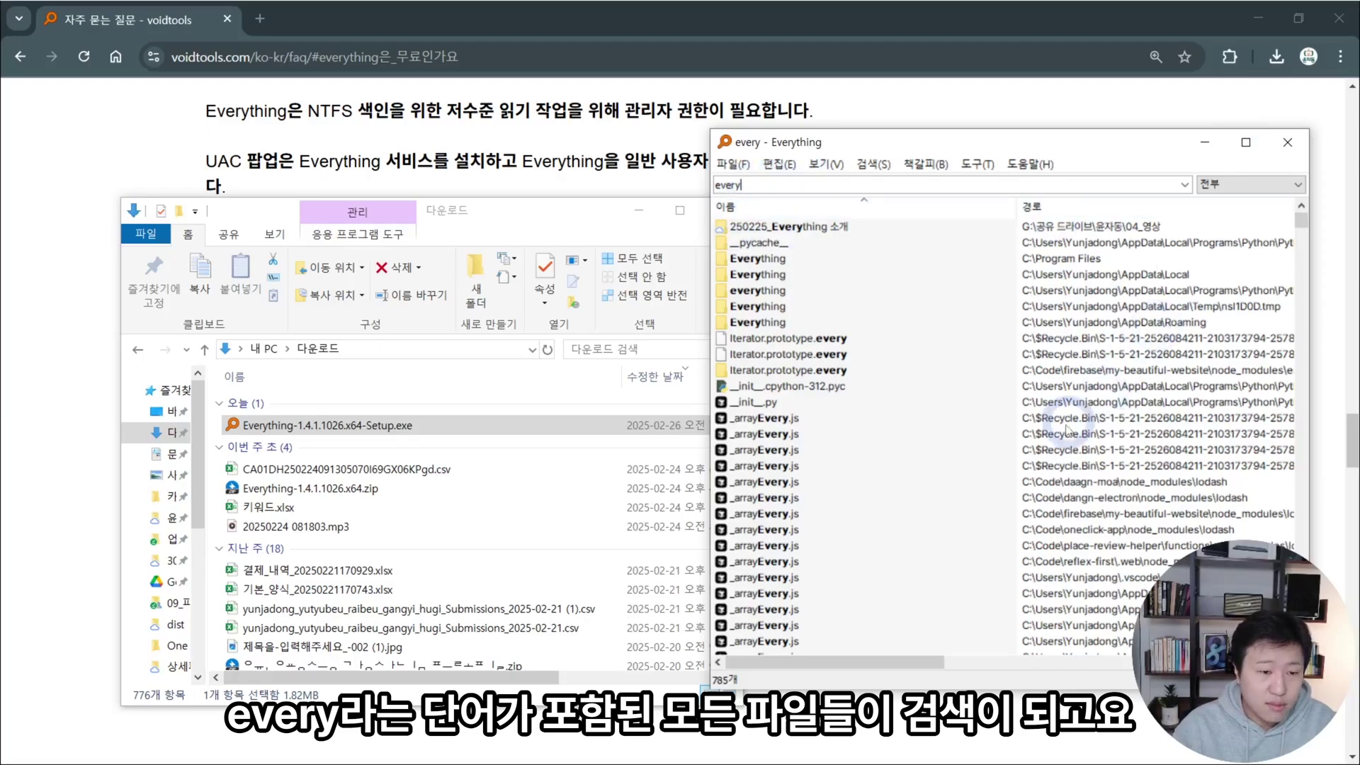
scroll(1069, 437, down, 15)
scroll(1068, 440, up, 15)
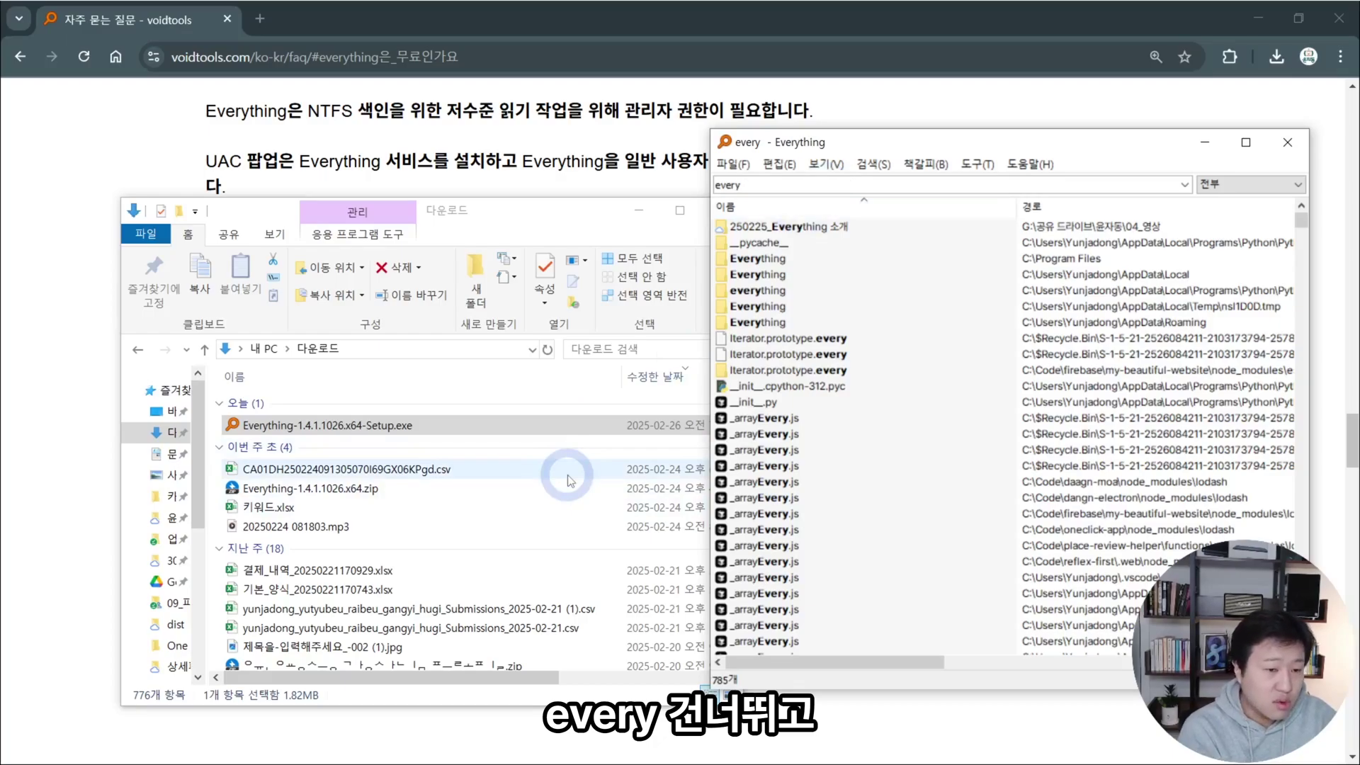
Step: Narrow the search to "every .exe", and insert "setup" to make the query "every setup .exe"
text(.exe)
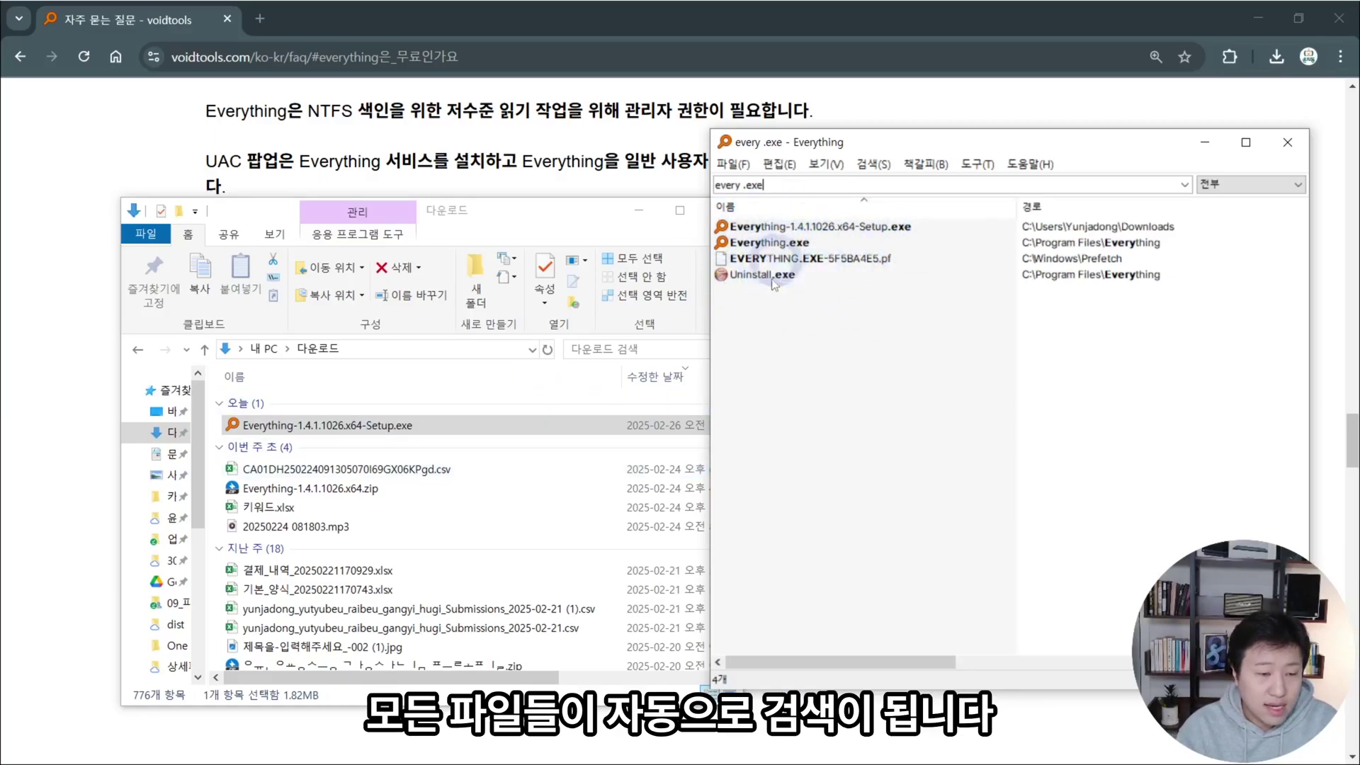
key(Left)
key(Left)
key(Left)
key(Left)
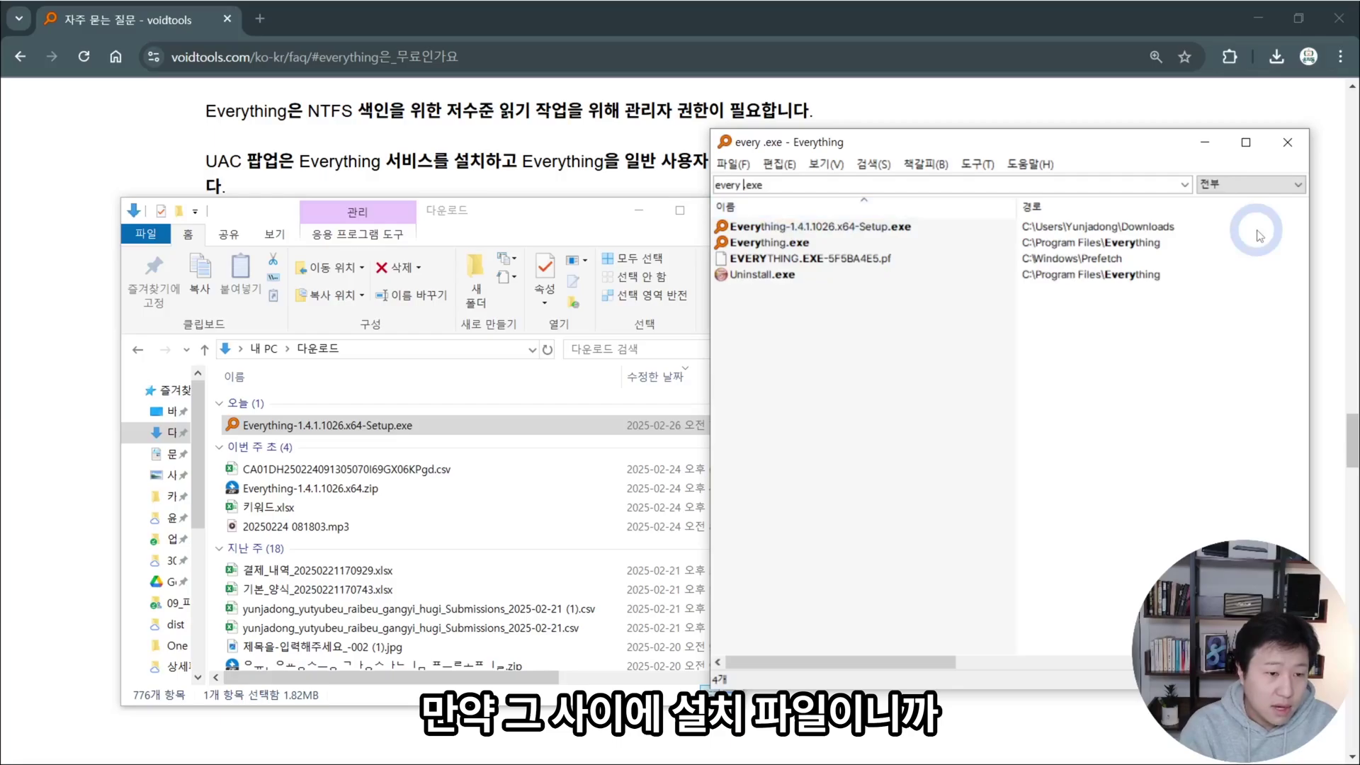
text(setup)
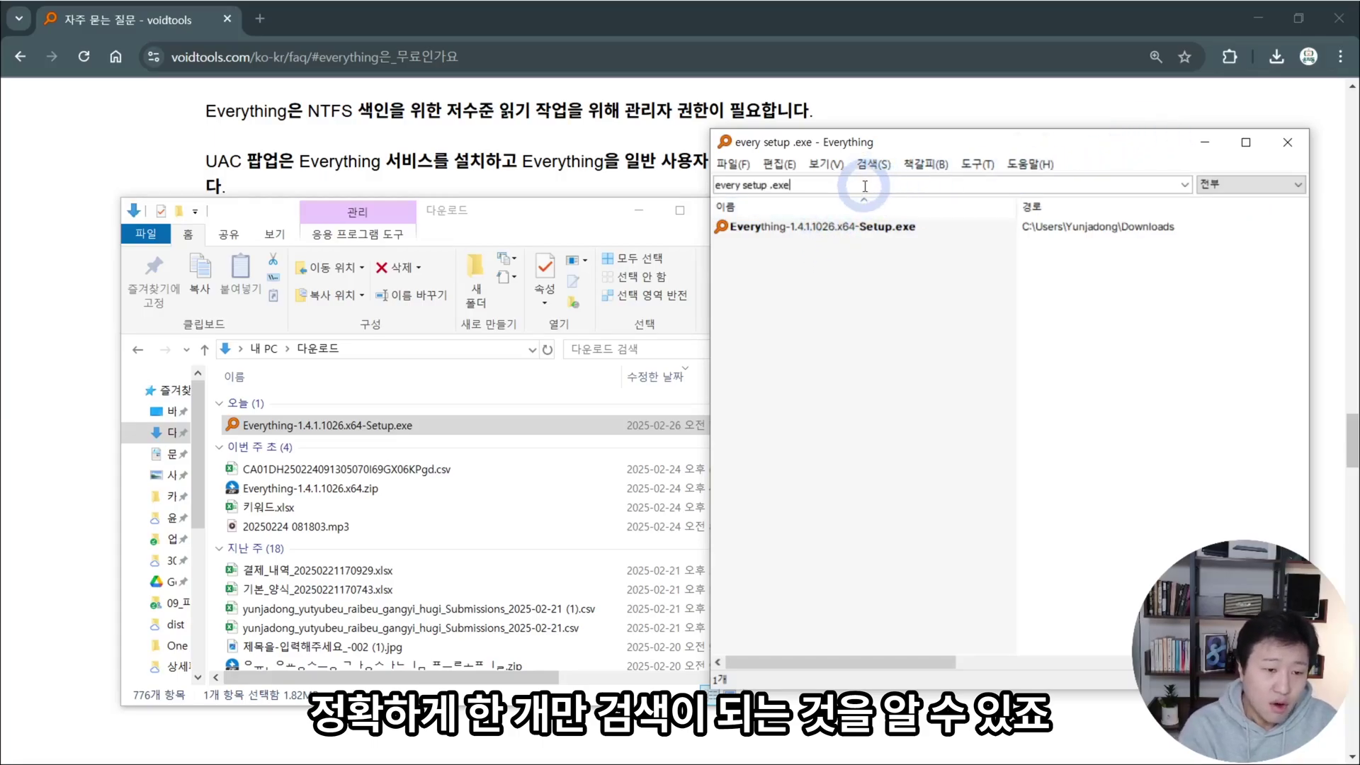
Step: Change the query to "every .zip" and select the second ZIP file in the results
key(BackSpace)
key(BackSpace)
key(BackSpace)
text(zi)
key(BackSpace)
key(BackSpace)
key(BackSpace)
key(BackSpace)
key(BackSpace)
key(BackSpace)
key(BackSpace)
key(BackSpace)
key(BackSpace)
text(.z)
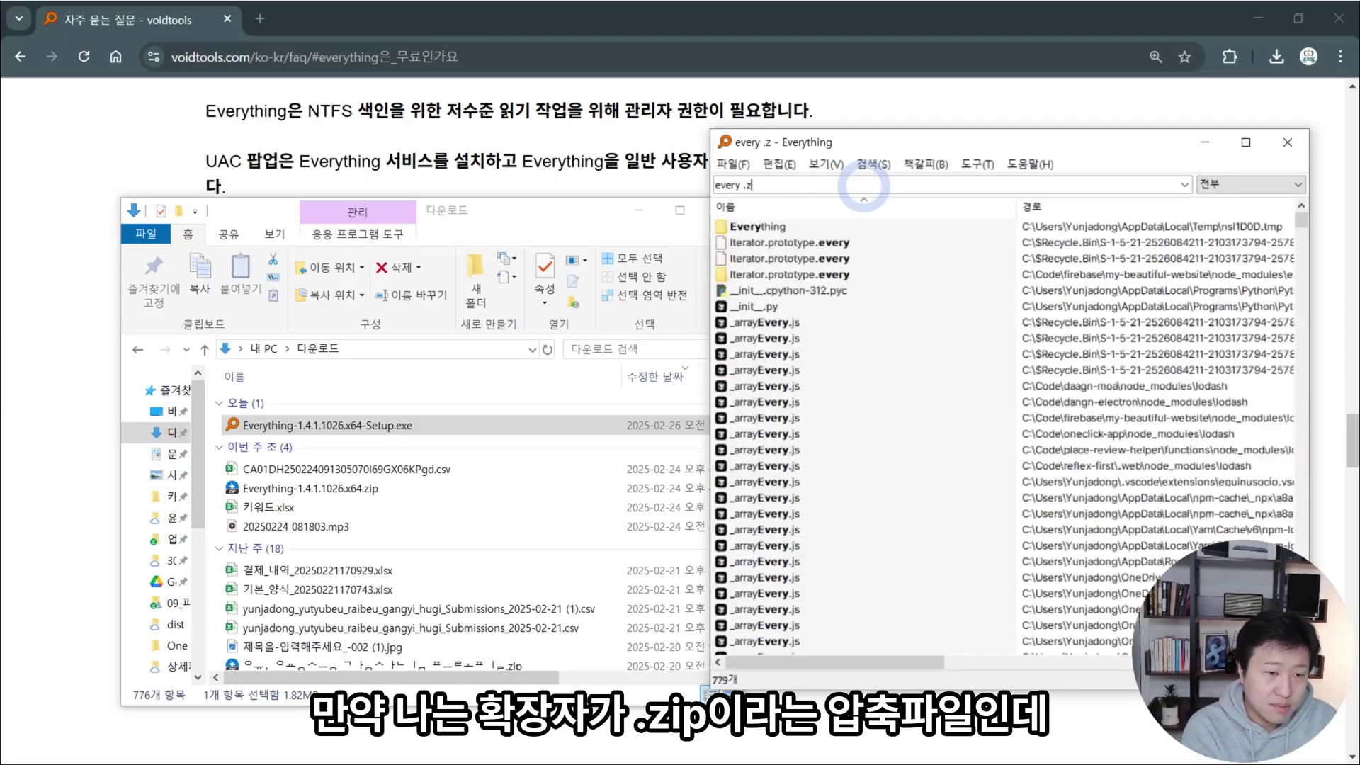
text(ip)
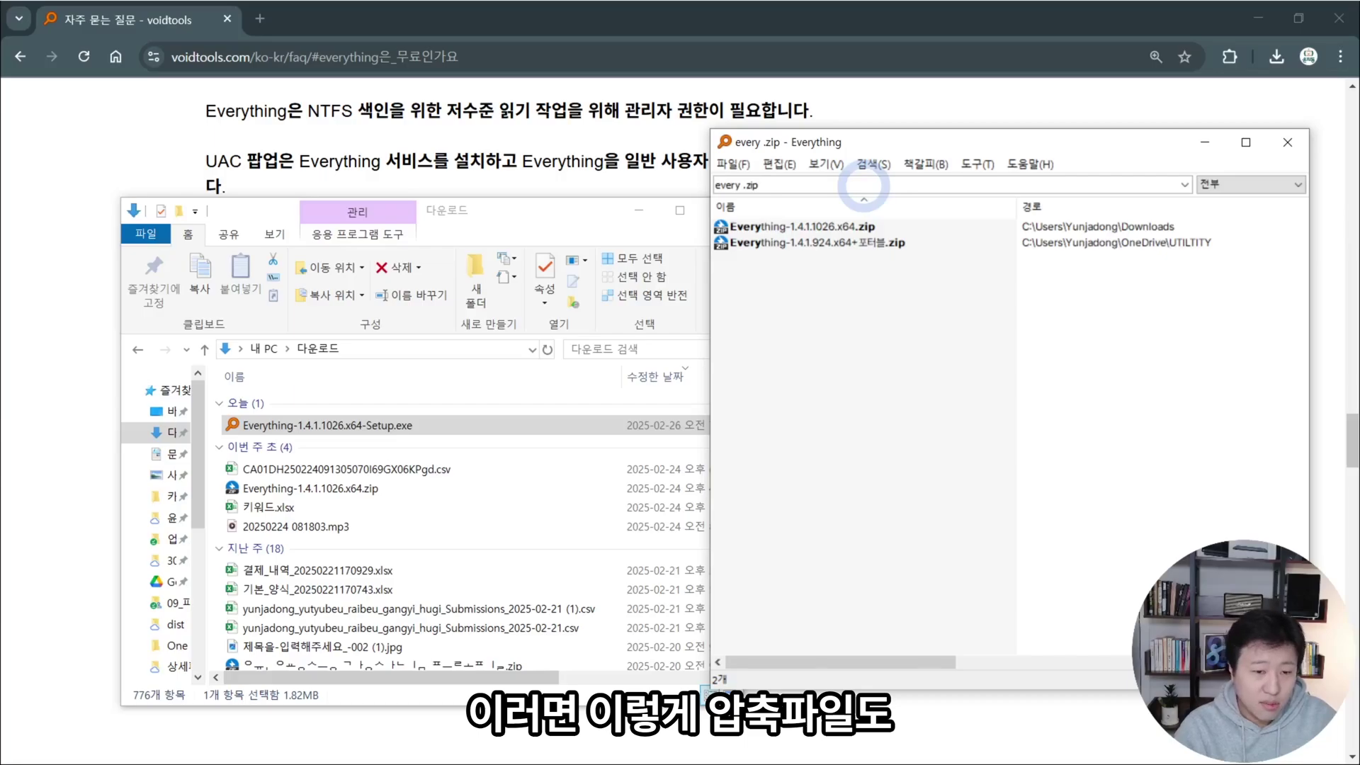
key(Down)
key(Down)
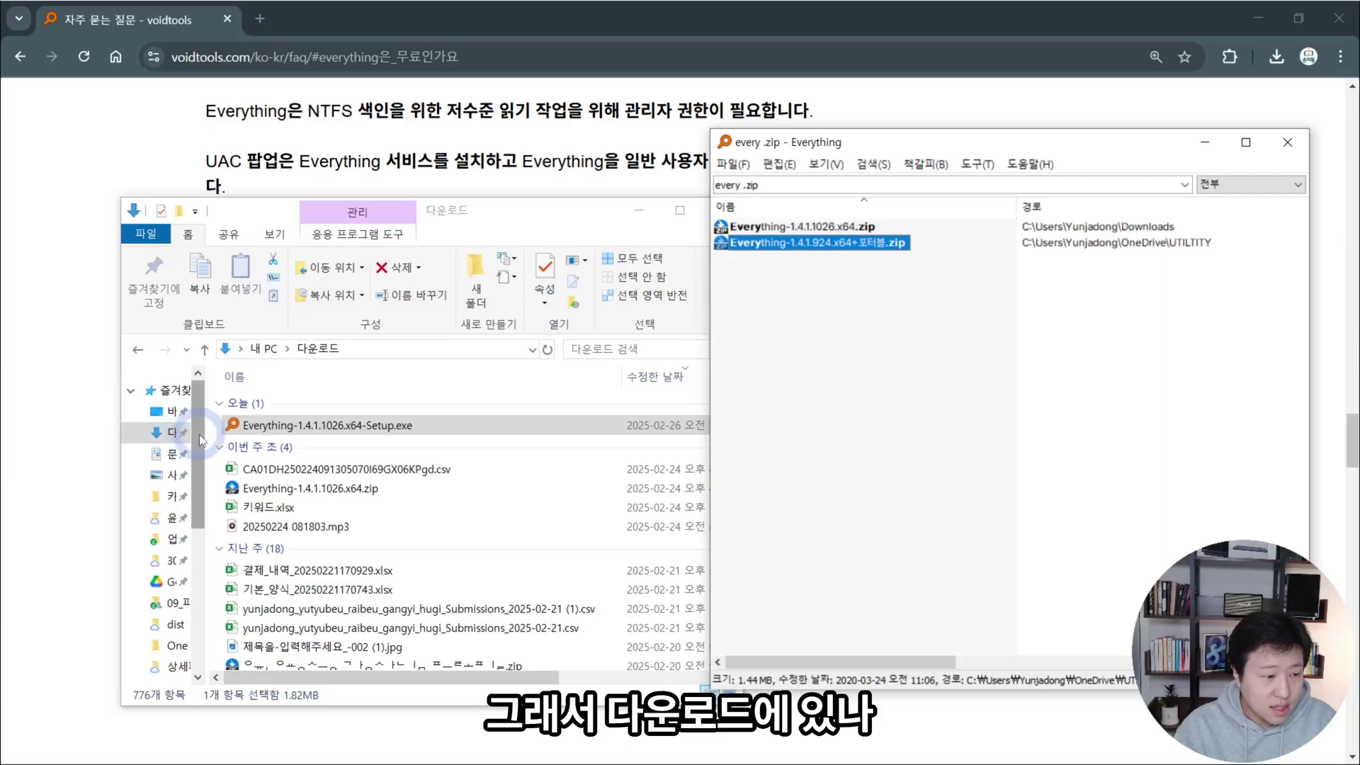
Step: Browse the Downloads, 문서, 사진 and 카카오톡 받은 파일 folders in File Explorer, return to Downloads and close the window
click(155, 436)
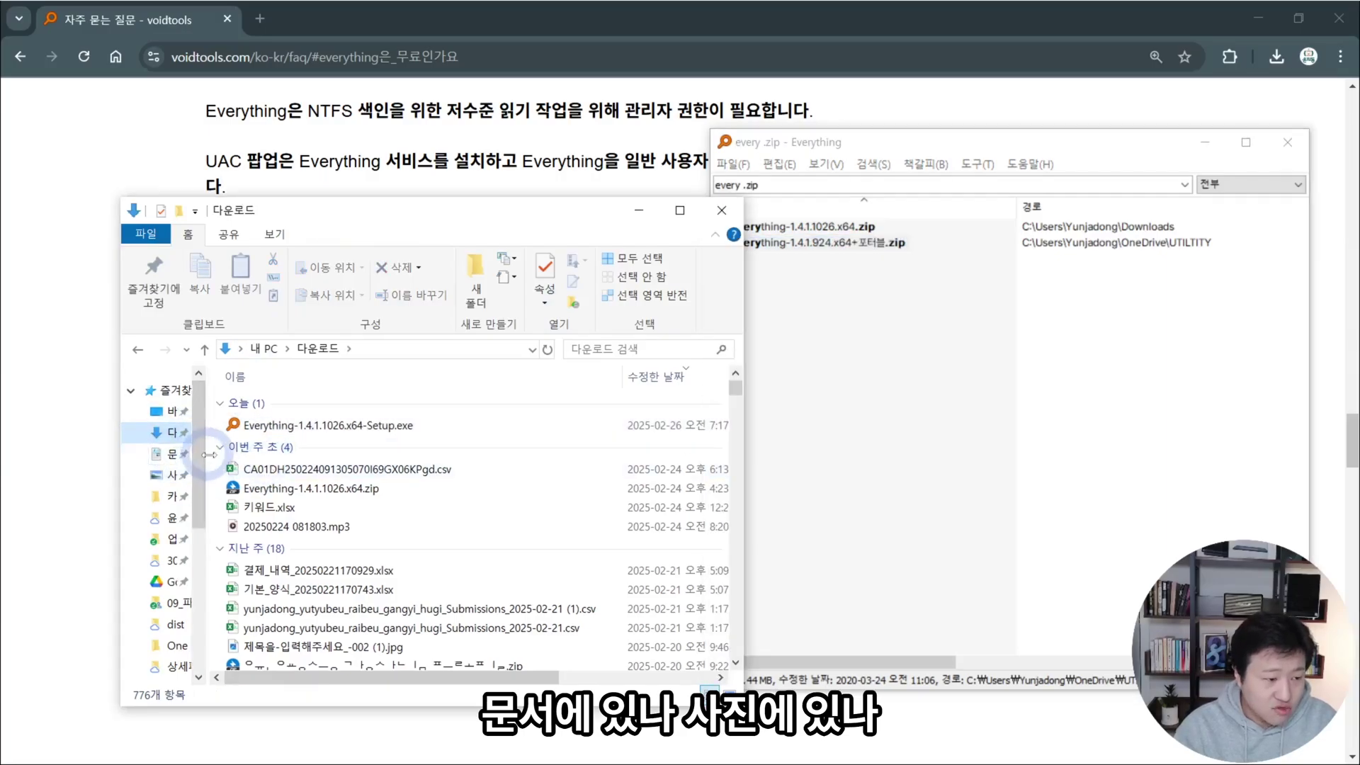
click(177, 460)
click(178, 475)
click(181, 496)
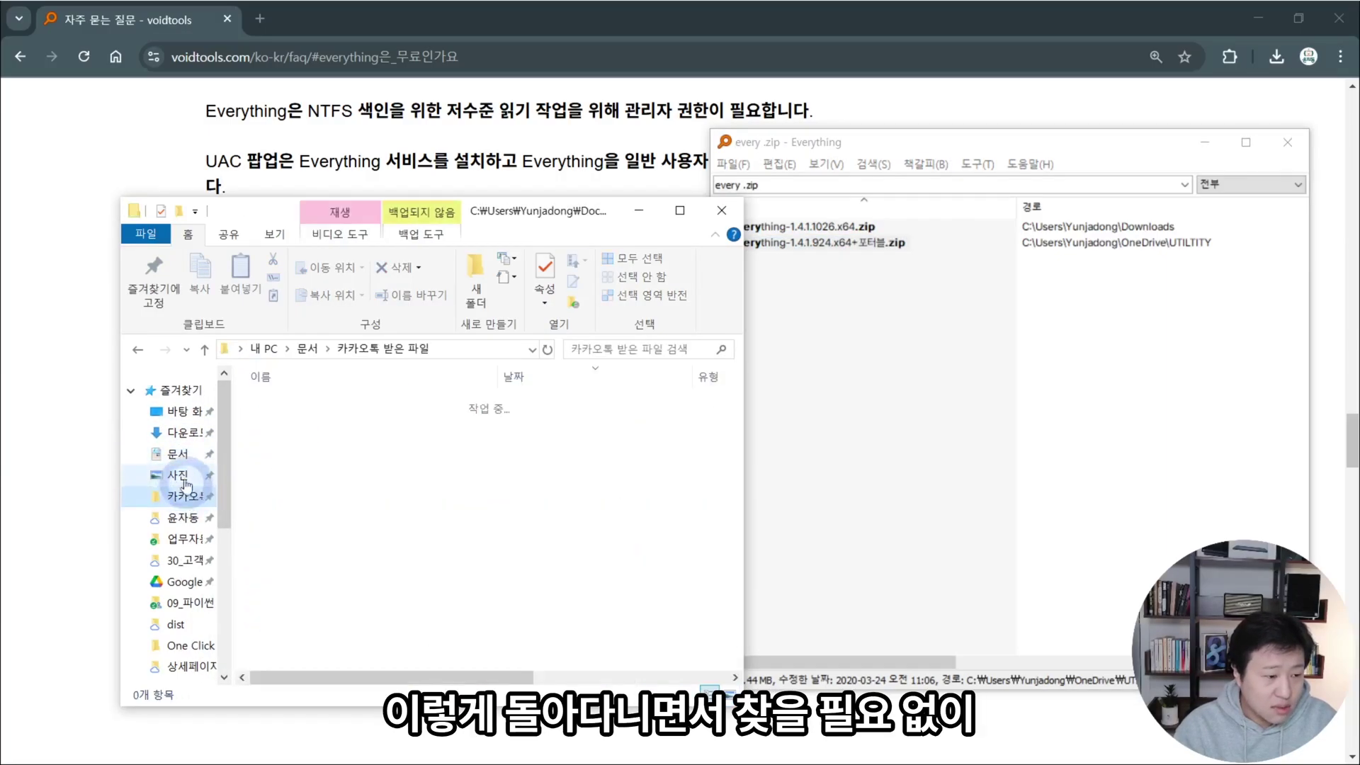
click(183, 432)
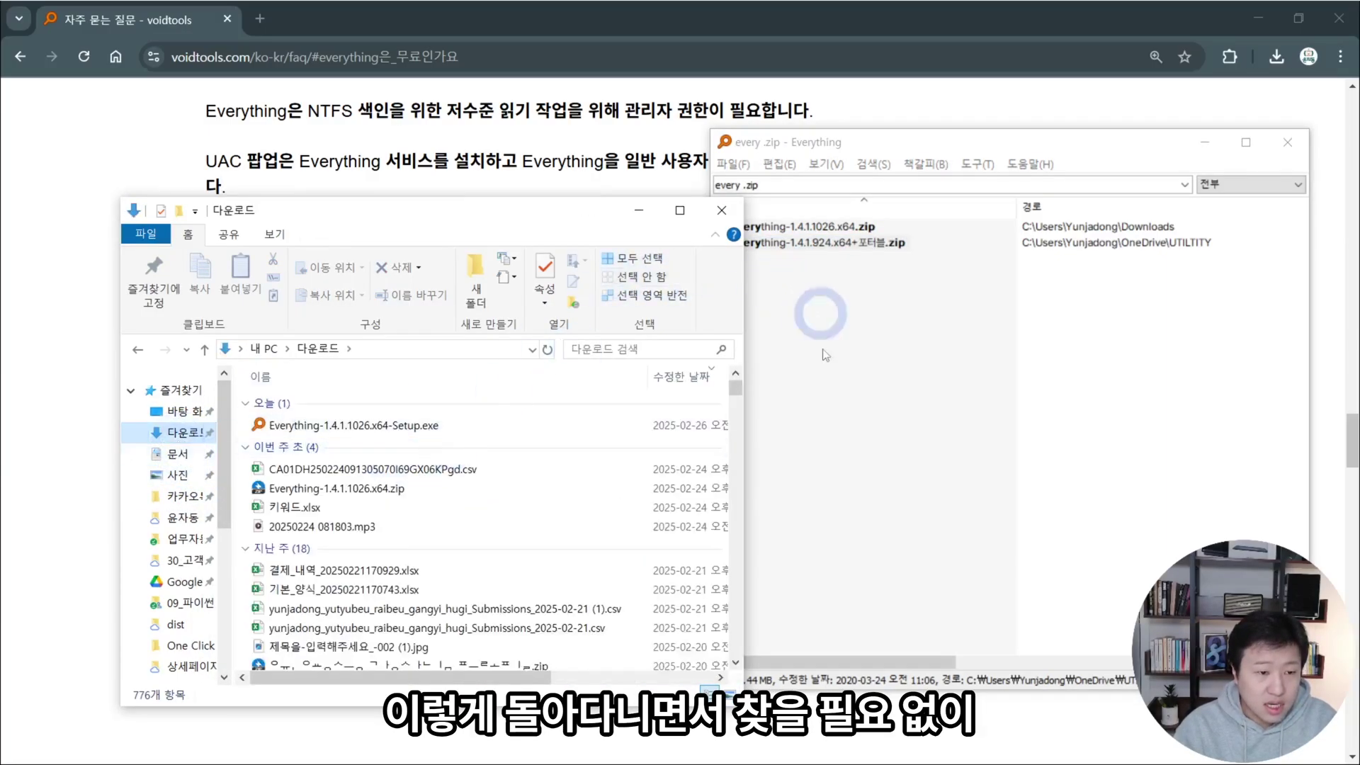
click(722, 211)
Step: Search Everything for ".png", narrow the query to "원 .png", and close the Everything window
click(772, 182)
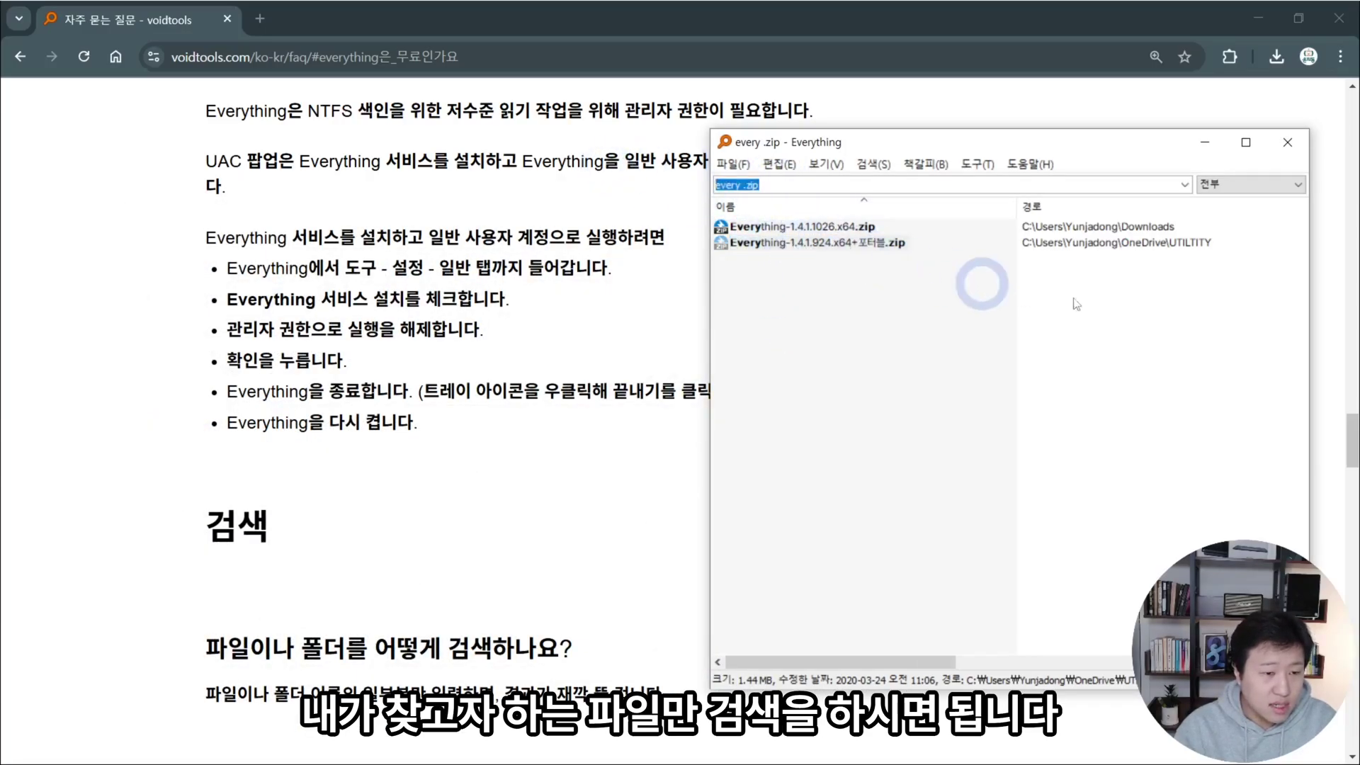
text(.png)
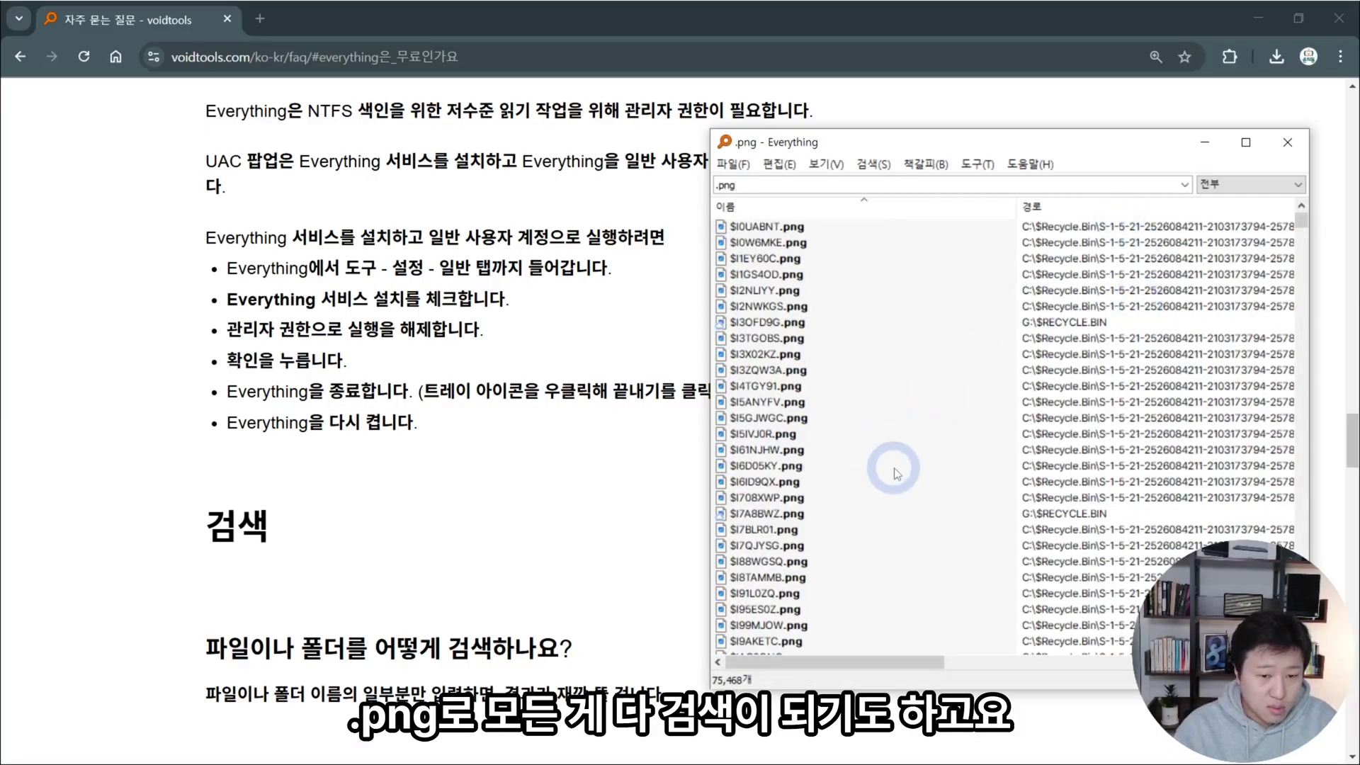
scroll(895, 467, down, 18)
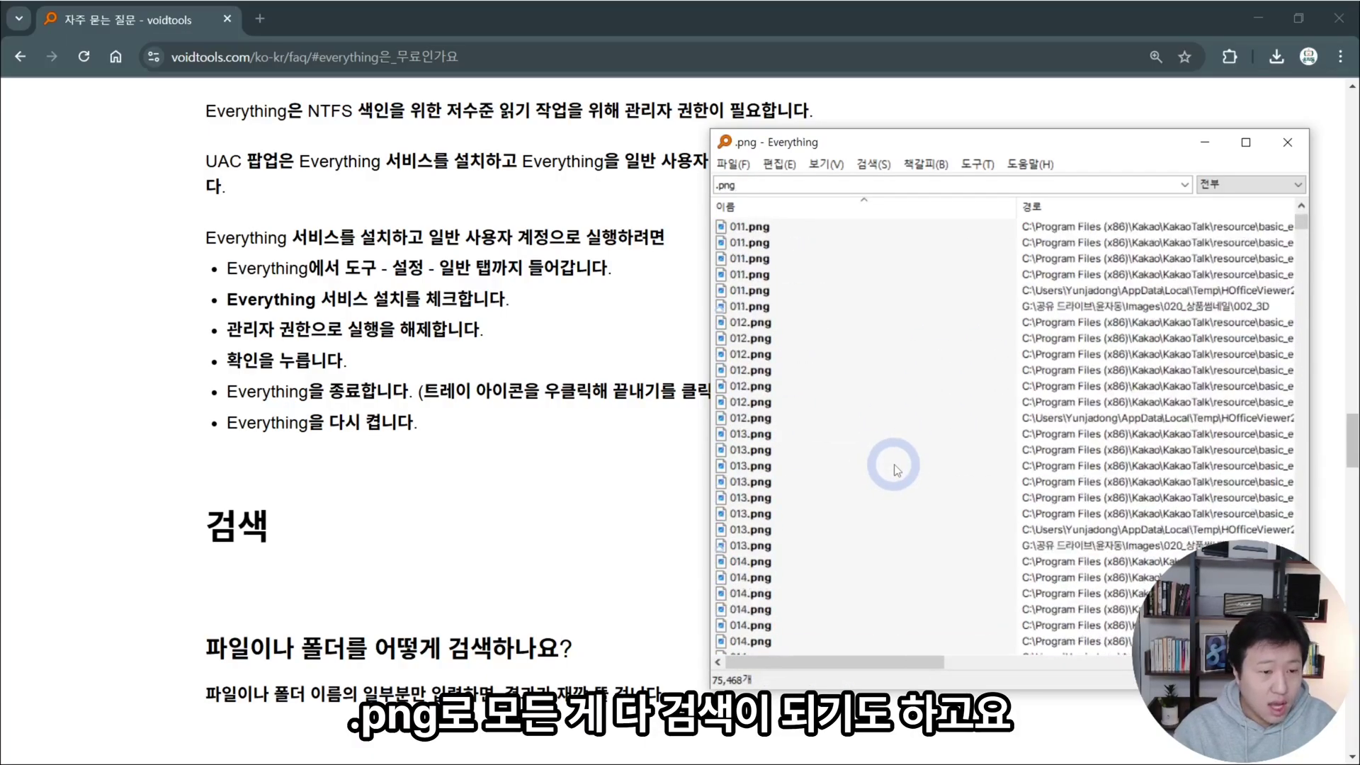
text(원)
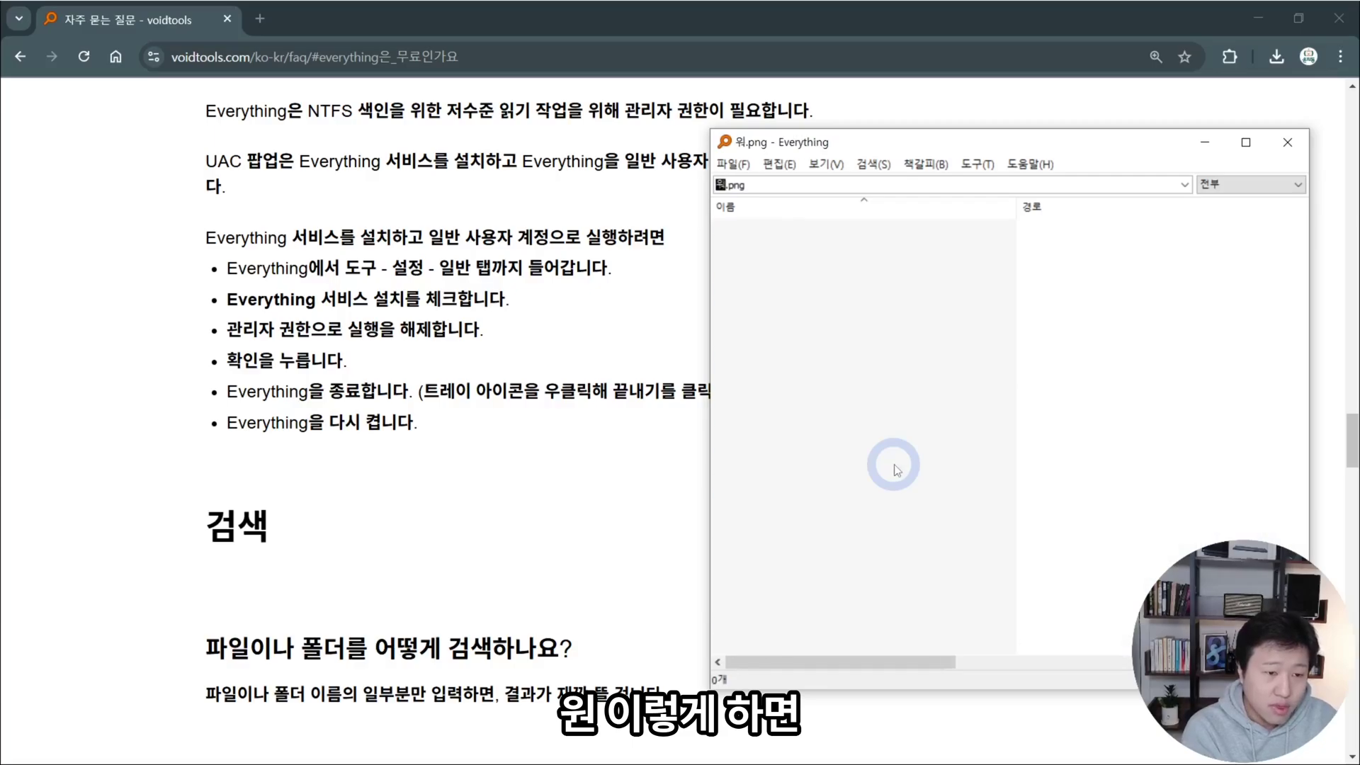
key(BackSpace)
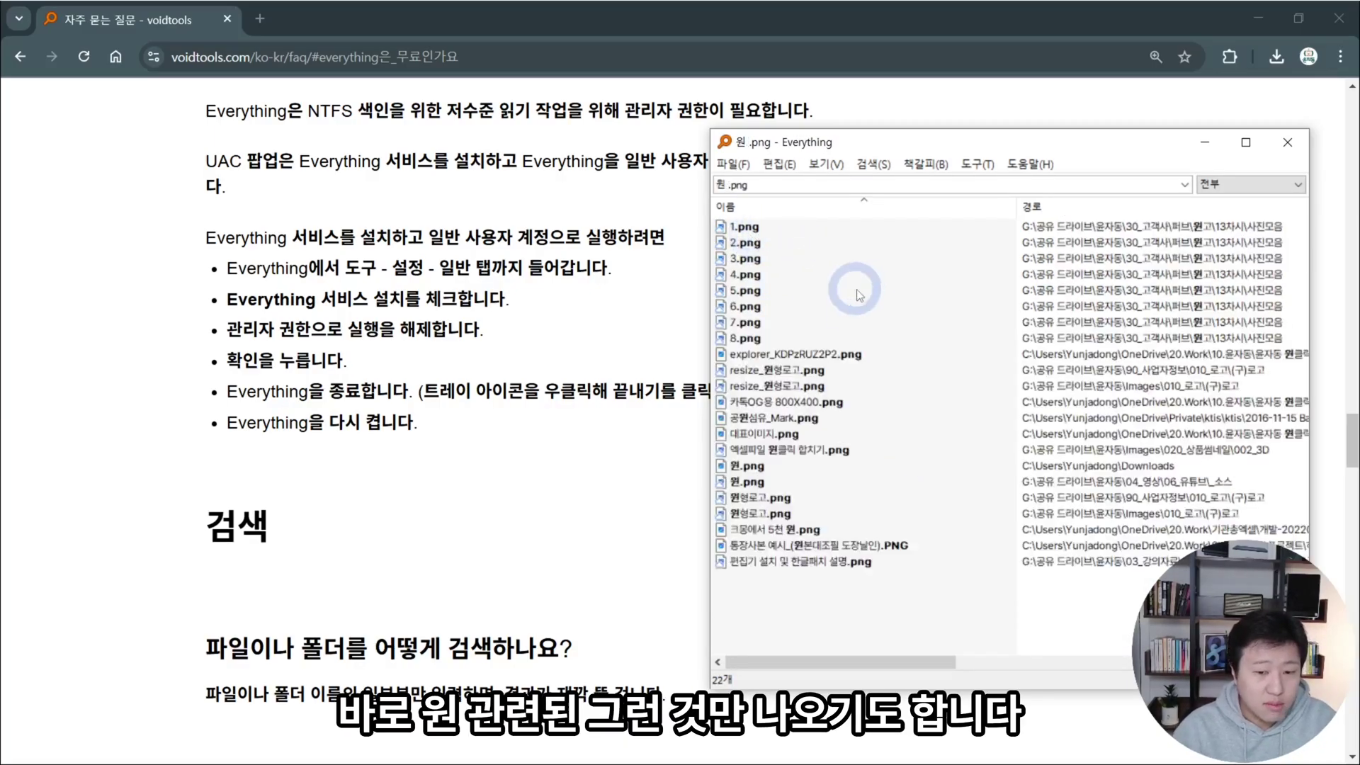
click(1273, 141)
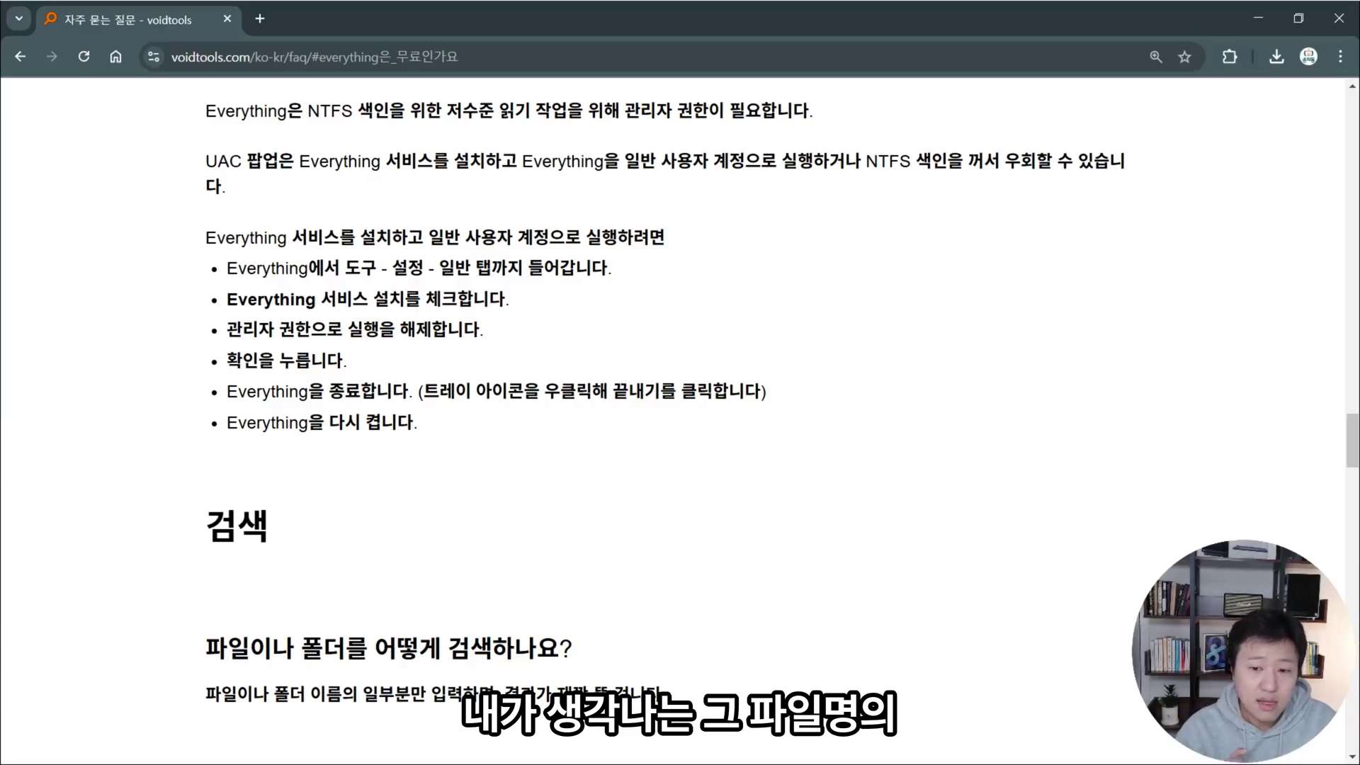
Step: Switch to the remaining File Explorer window, show its Downloads folder and select 20250224 081803.mp3
key(alt+Tab)
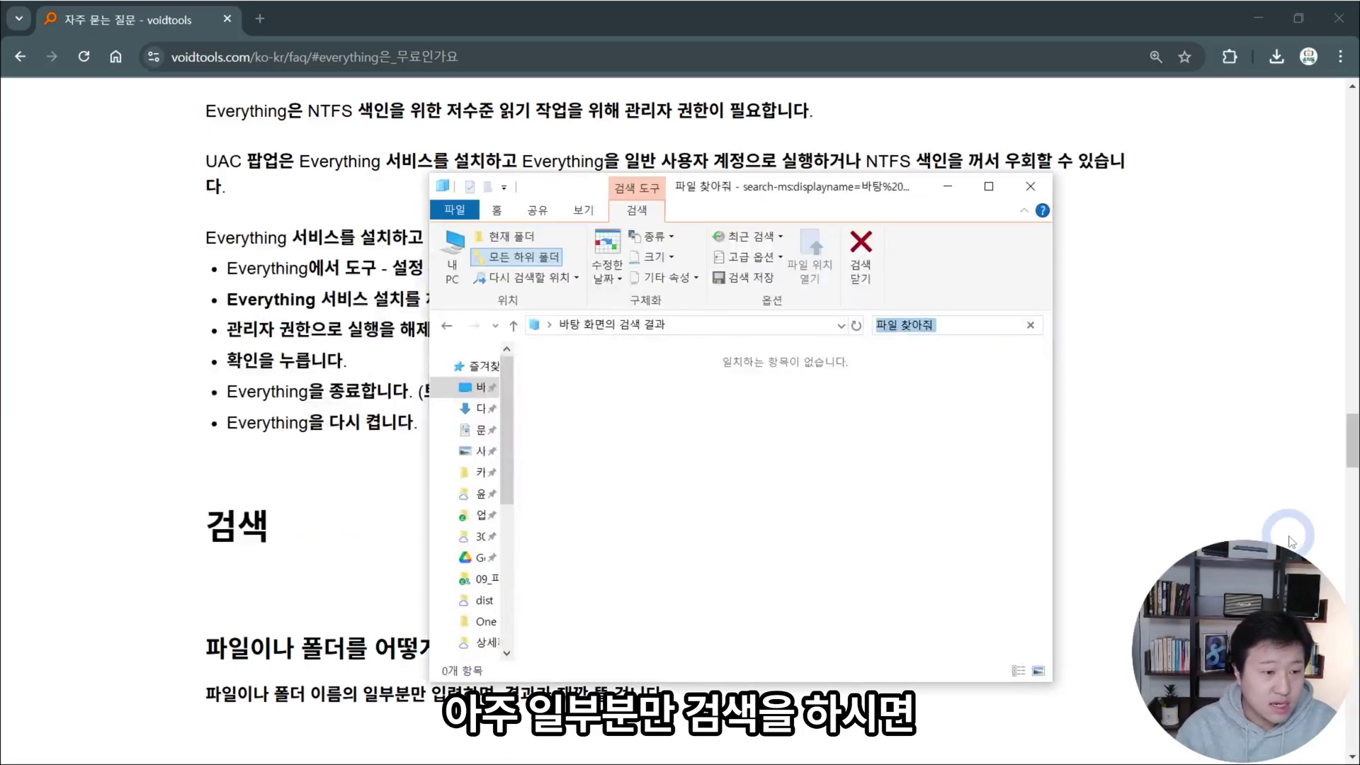
click(514, 407)
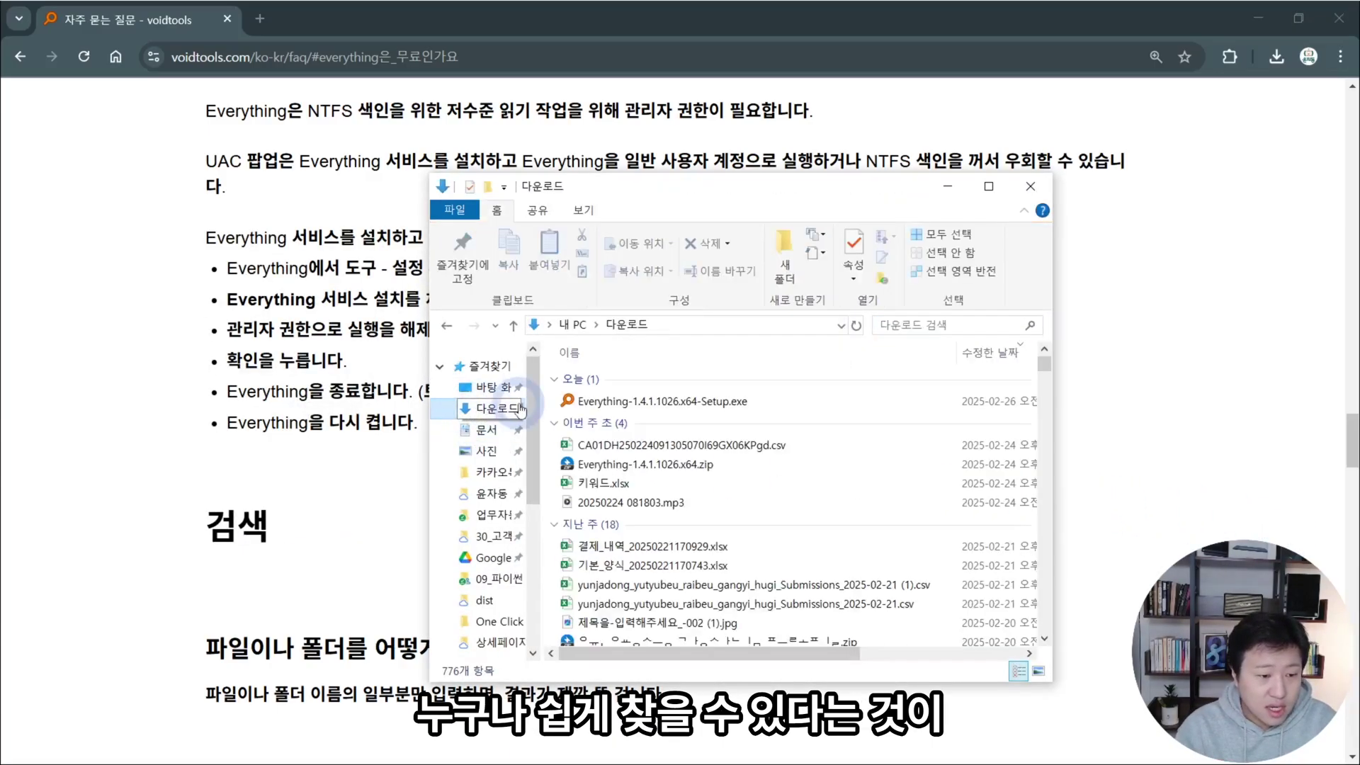
drag(711, 192, 471, 150)
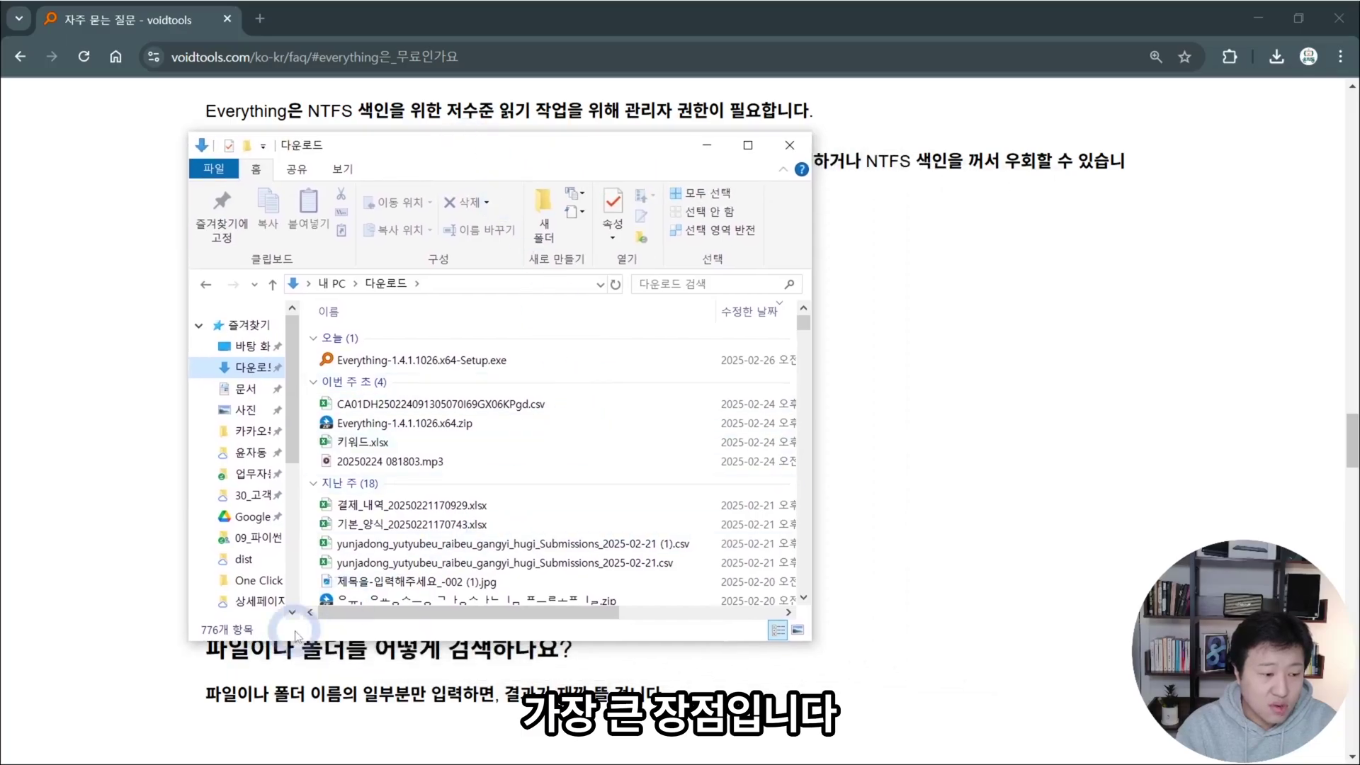
click(411, 464)
click(412, 464)
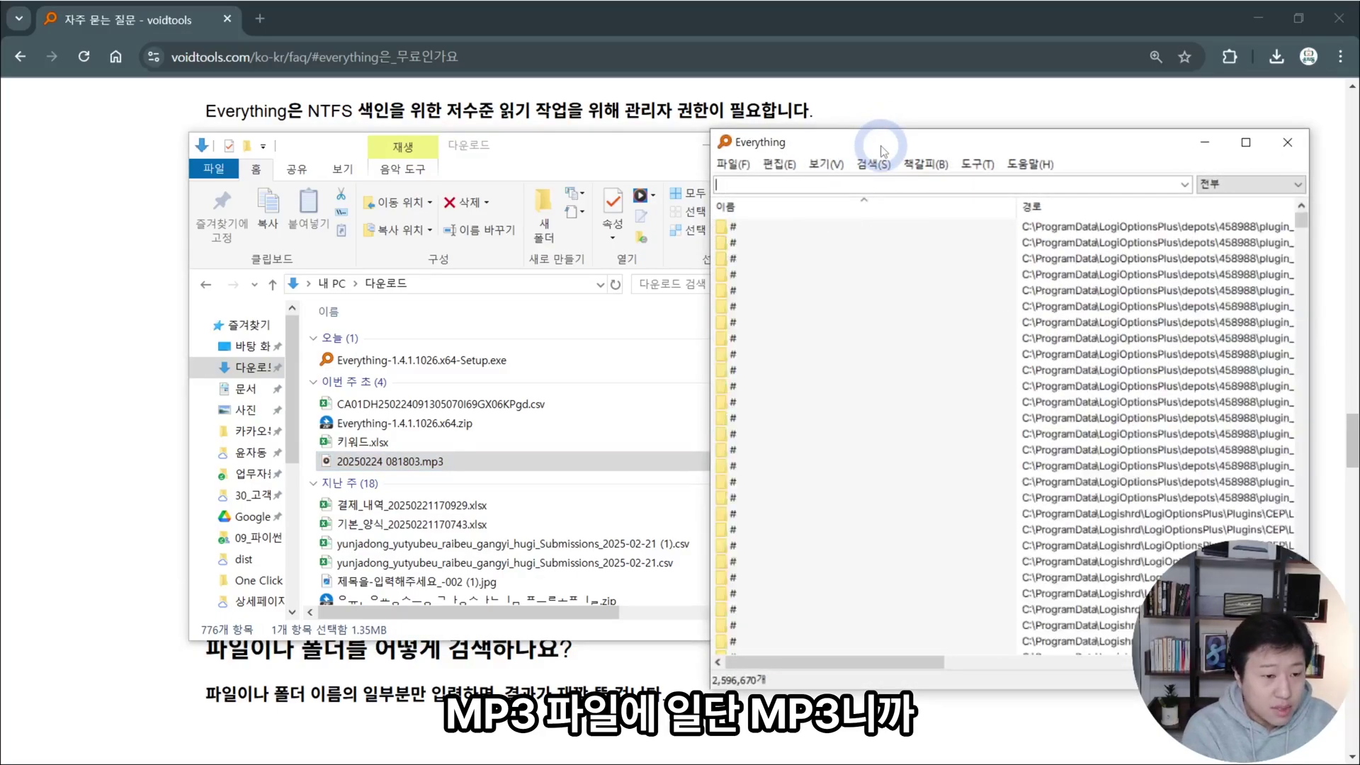
Step: Search Everything for ".mp3", narrow the query to "224 .mp3" and select the matching file
text(.mp3)
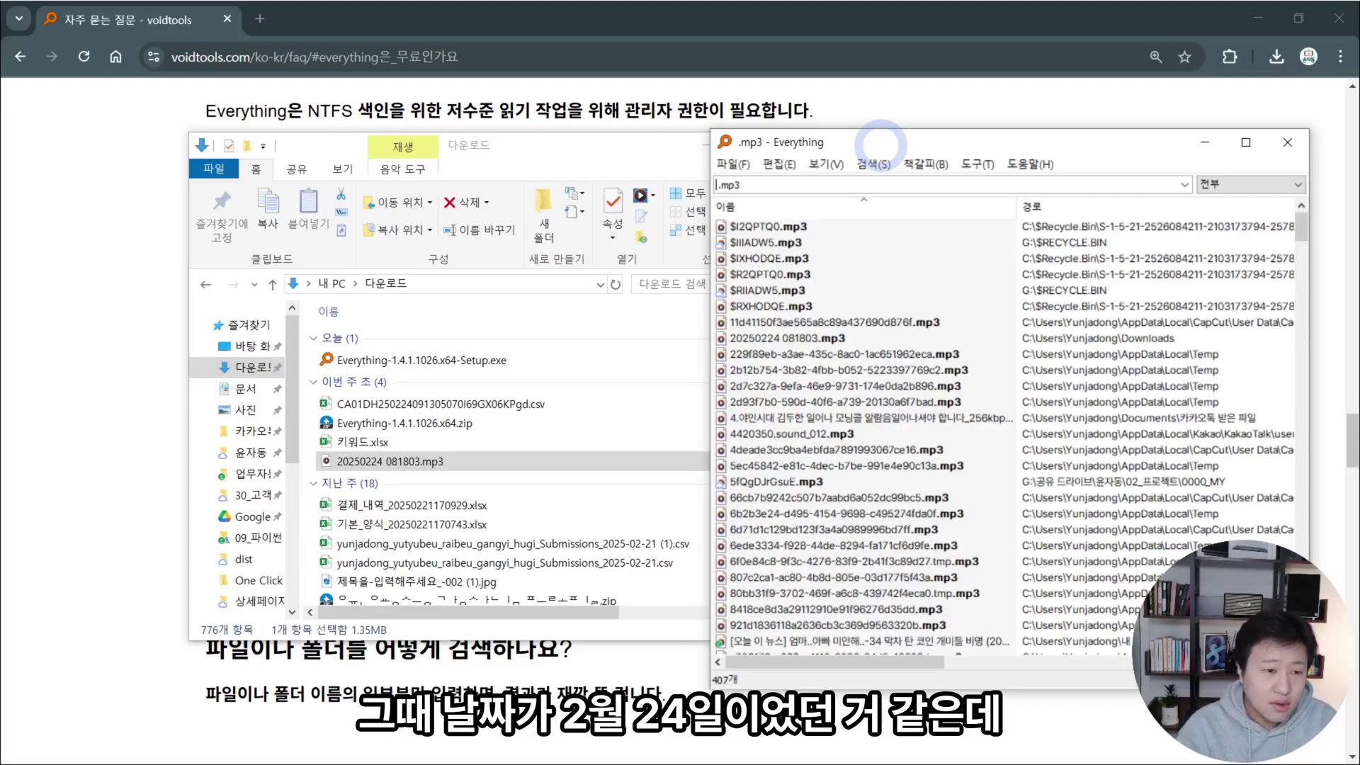
text(224)
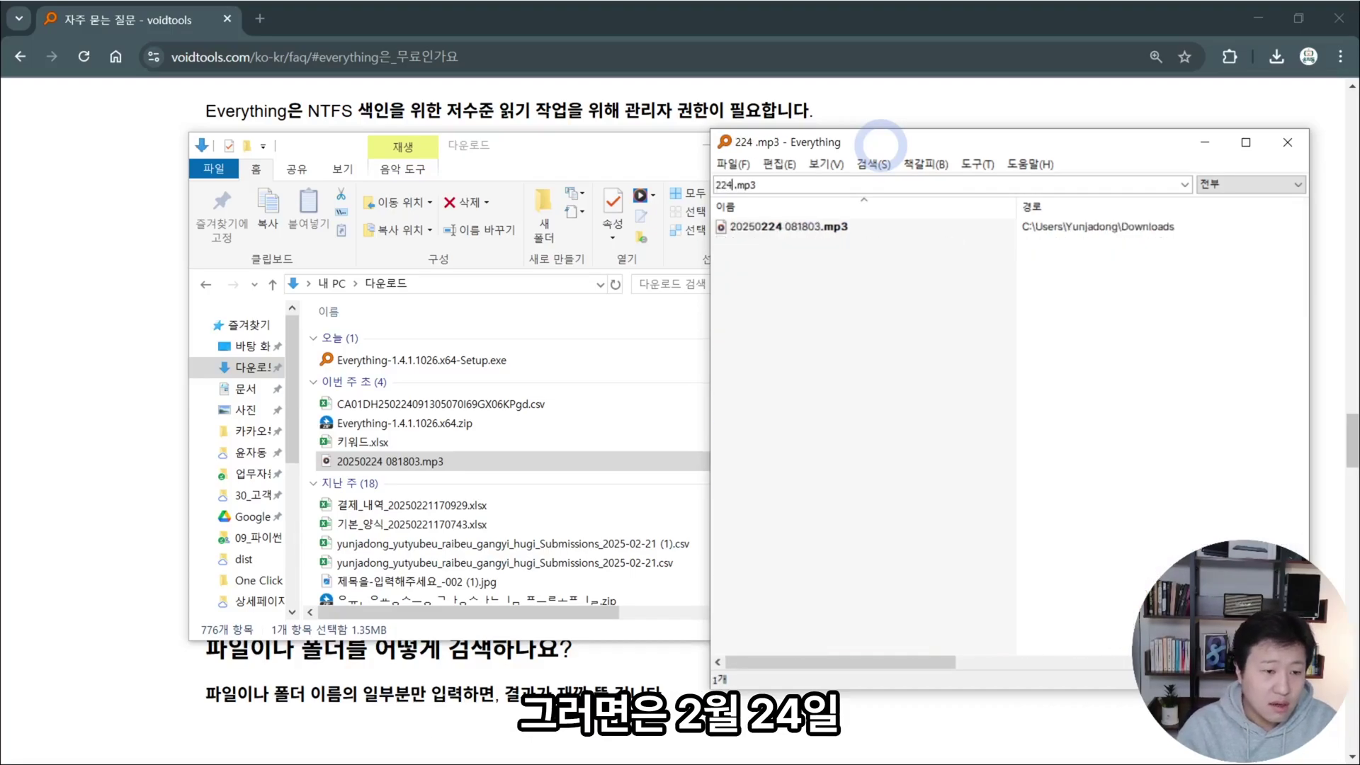
key(Down)
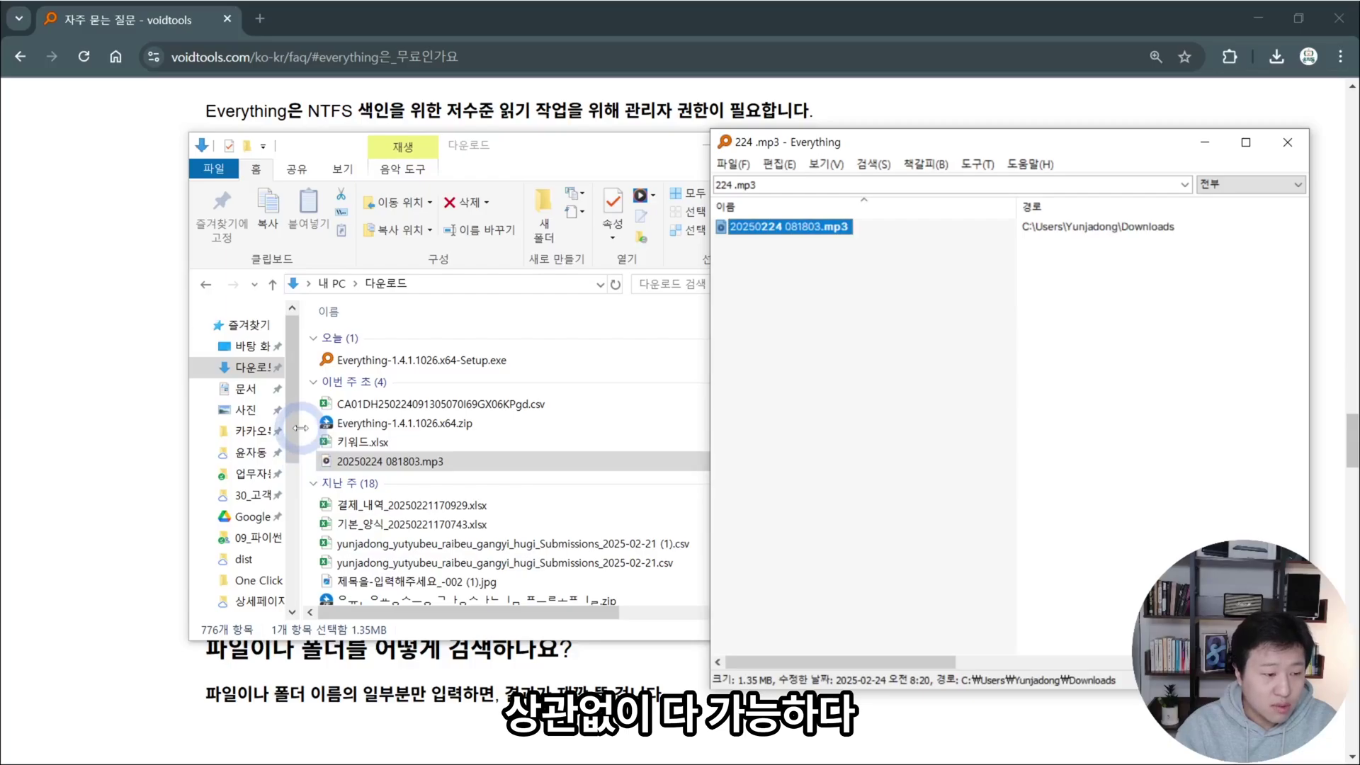
Step: Check the Google Drive letter in File Explorer's navigation tree and search Everything for "g: .png", looking through the results
click(308, 453)
scroll(308, 437, down, 5)
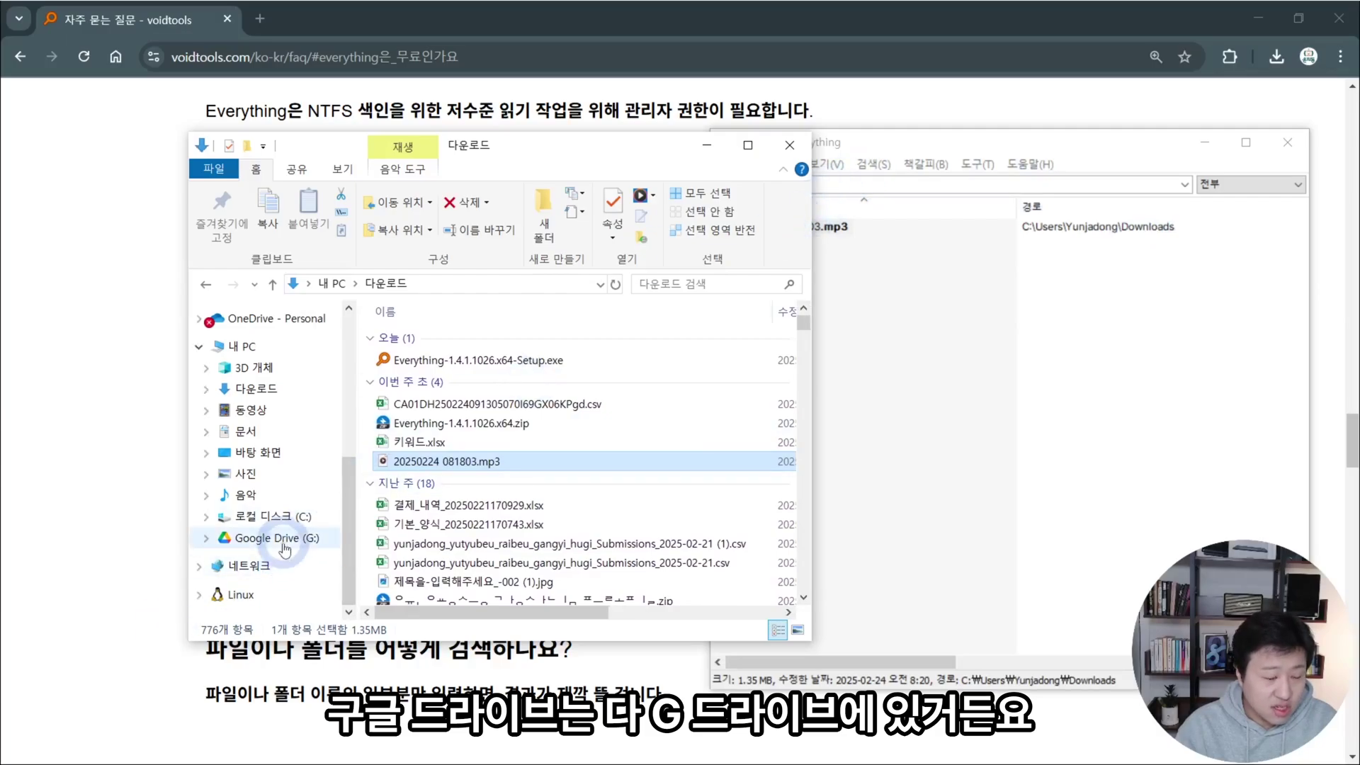
click(855, 184)
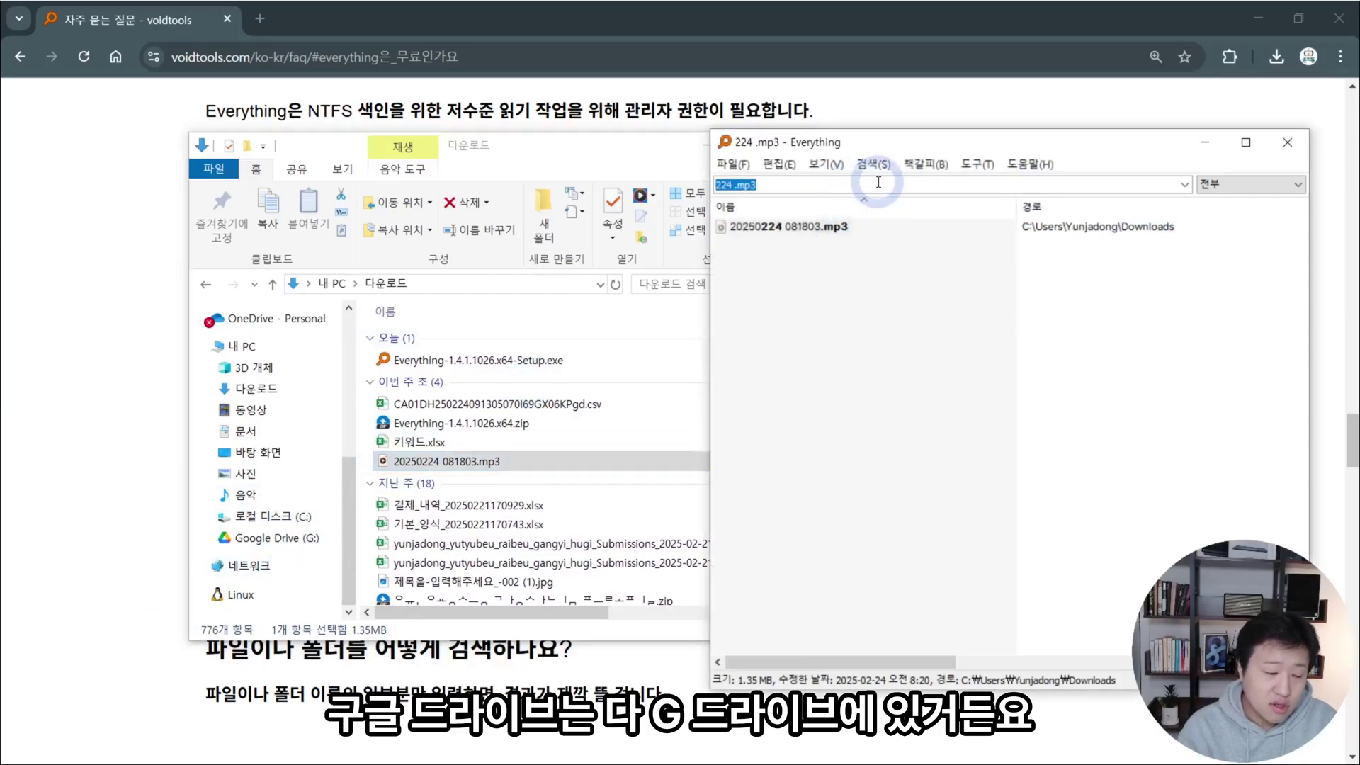
text(g: .png)
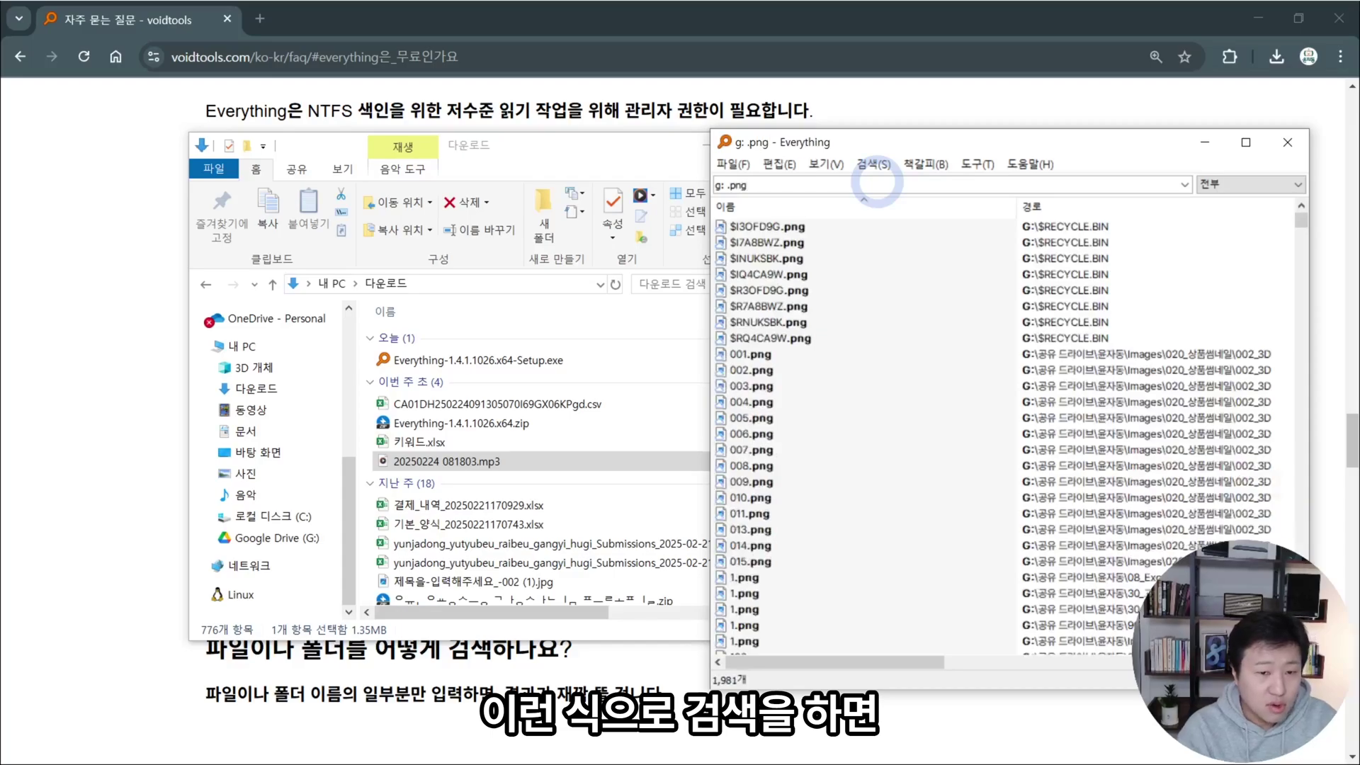
scroll(798, 319, down, 10)
scroll(789, 338, up, 8)
scroll(871, 231, up, 2)
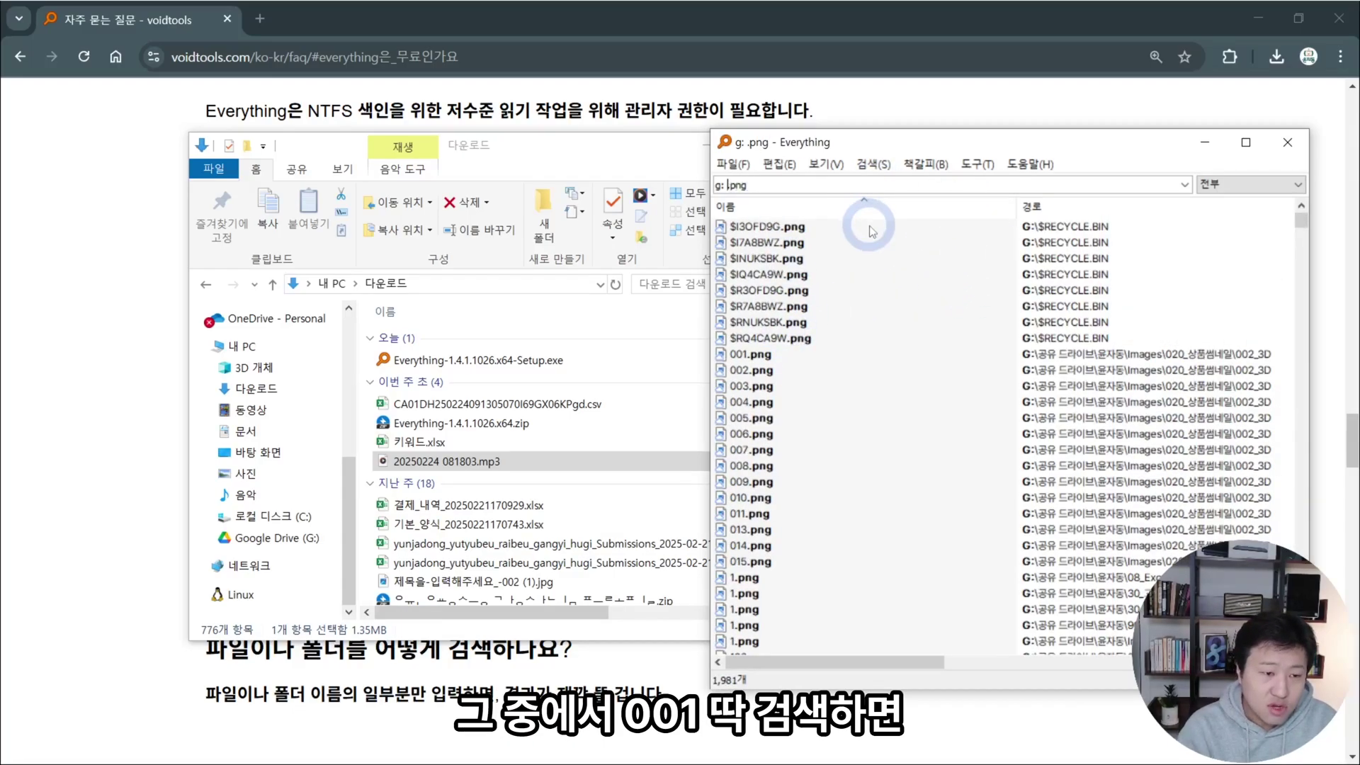
Step: Narrow the Everything query to "g: 001 .png", check the 001.png result and clear the query
text(001)
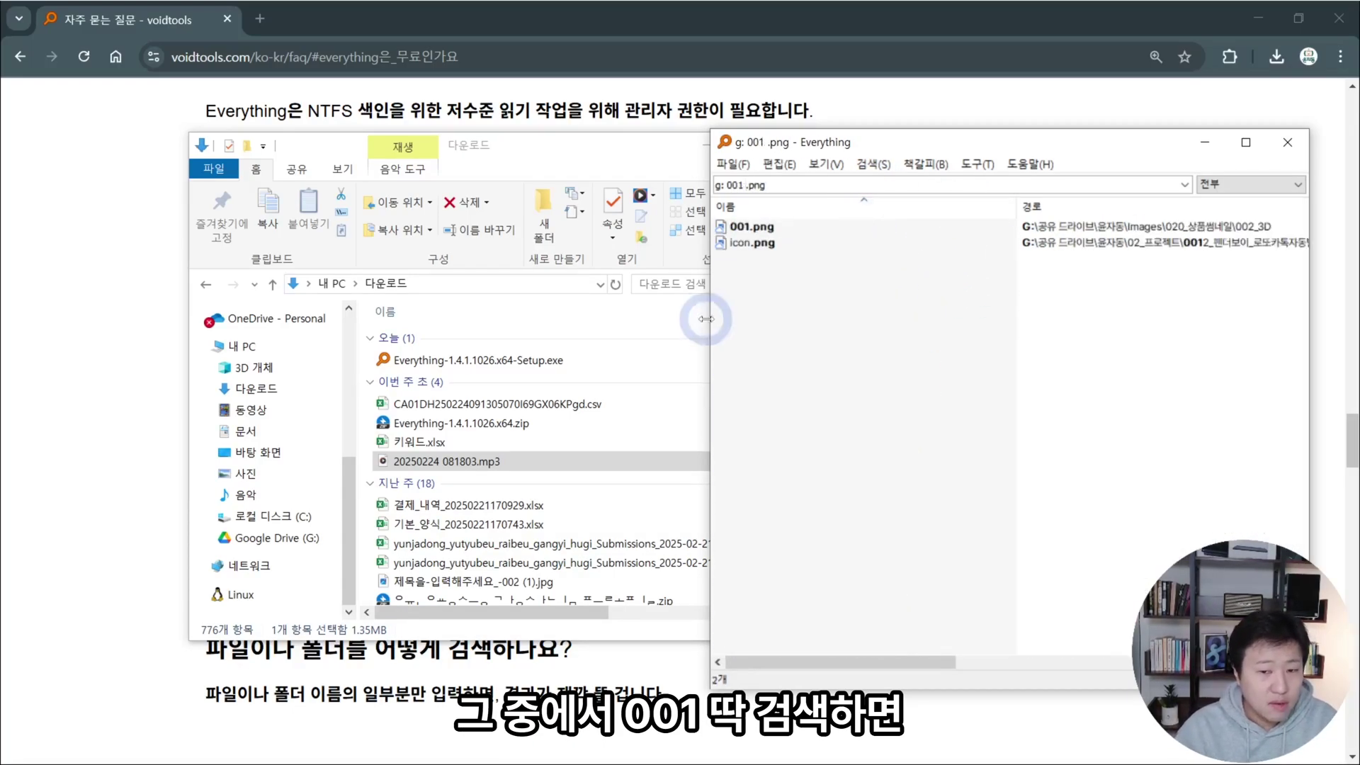
key(BackSpace)
click(761, 228)
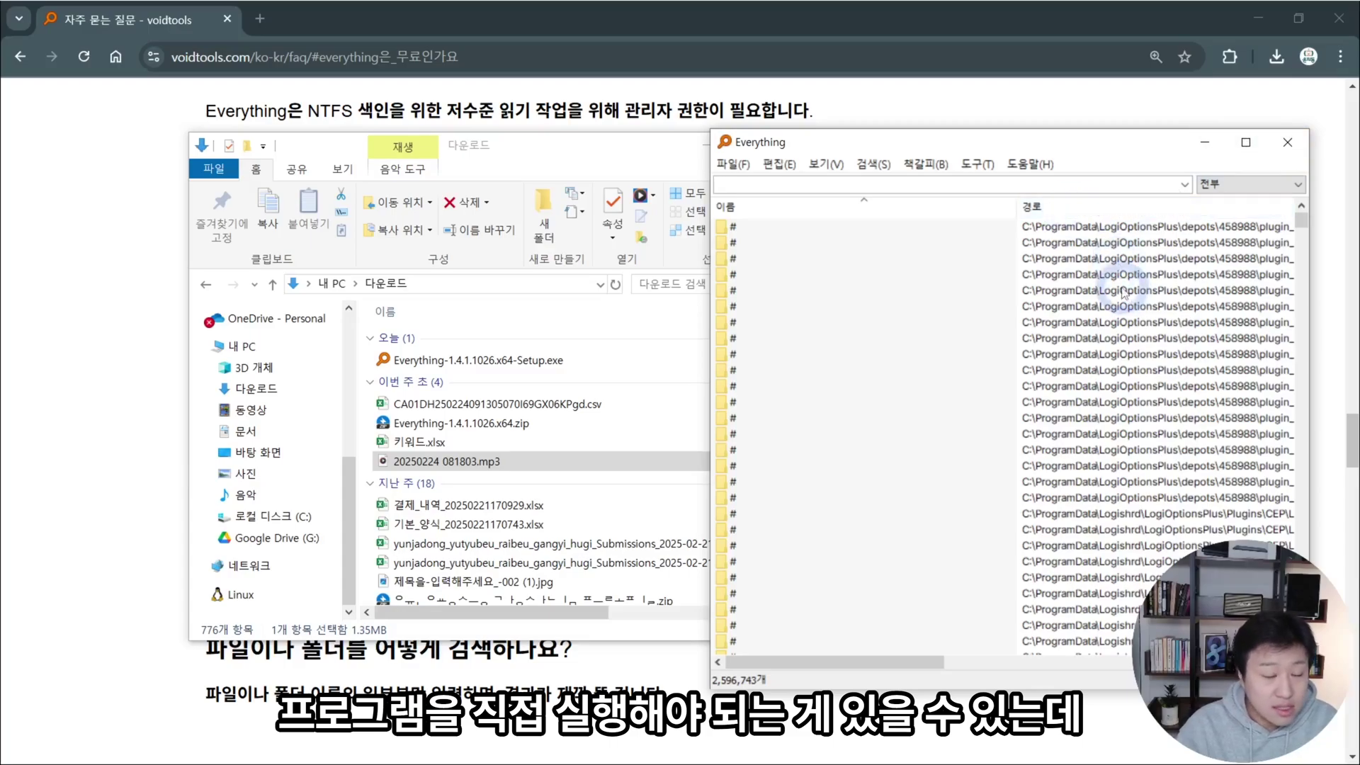
Step: Hide File Explorer and look through Everything's settings pages for interface, search, search results, view and keyboard hotkeys
click(635, 147)
click(706, 144)
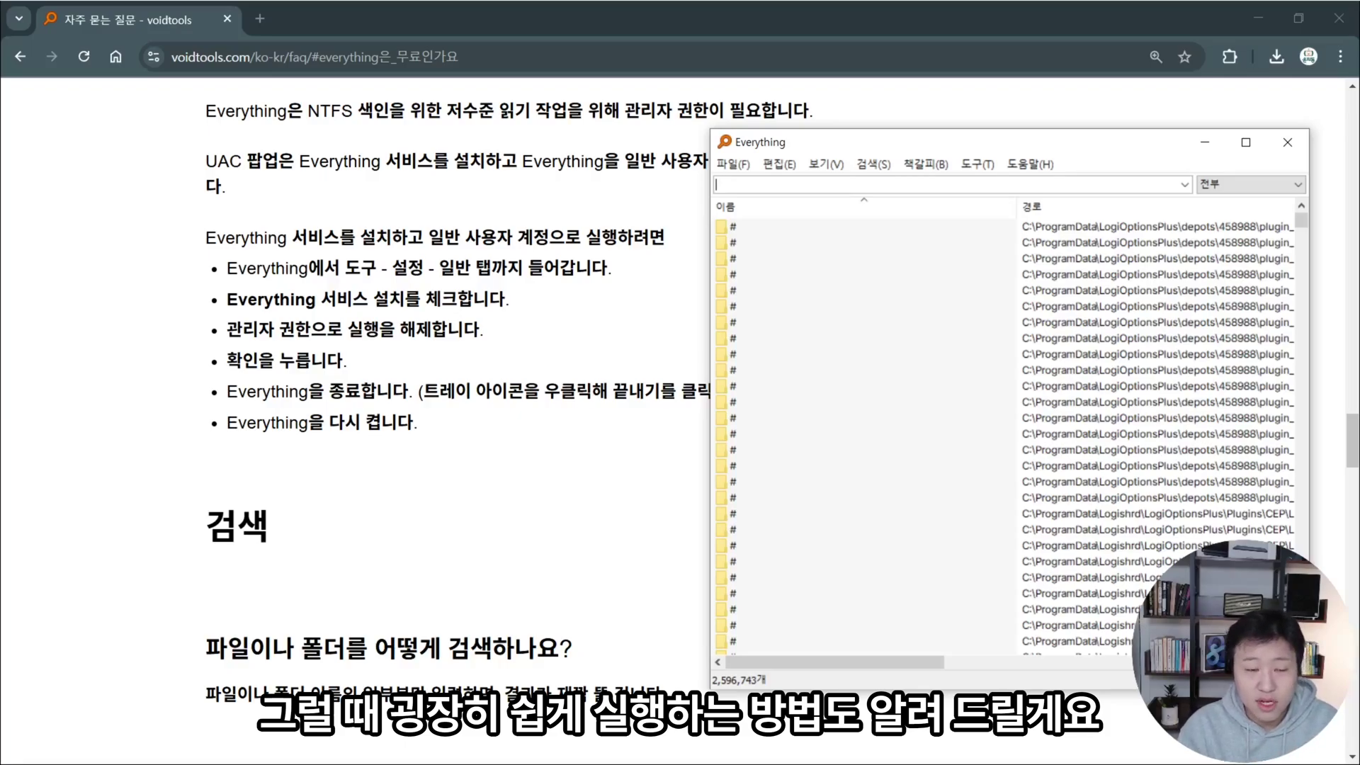
click(977, 164)
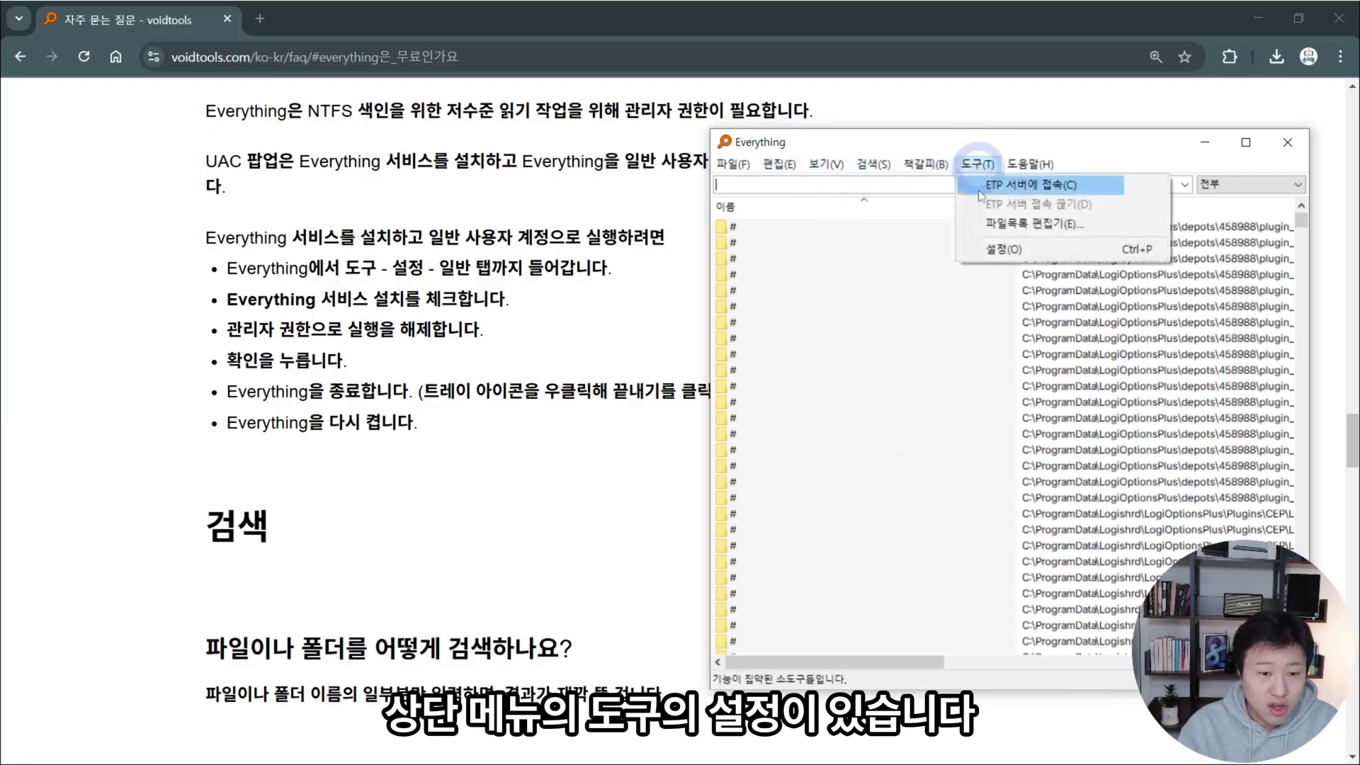
click(968, 248)
click(792, 240)
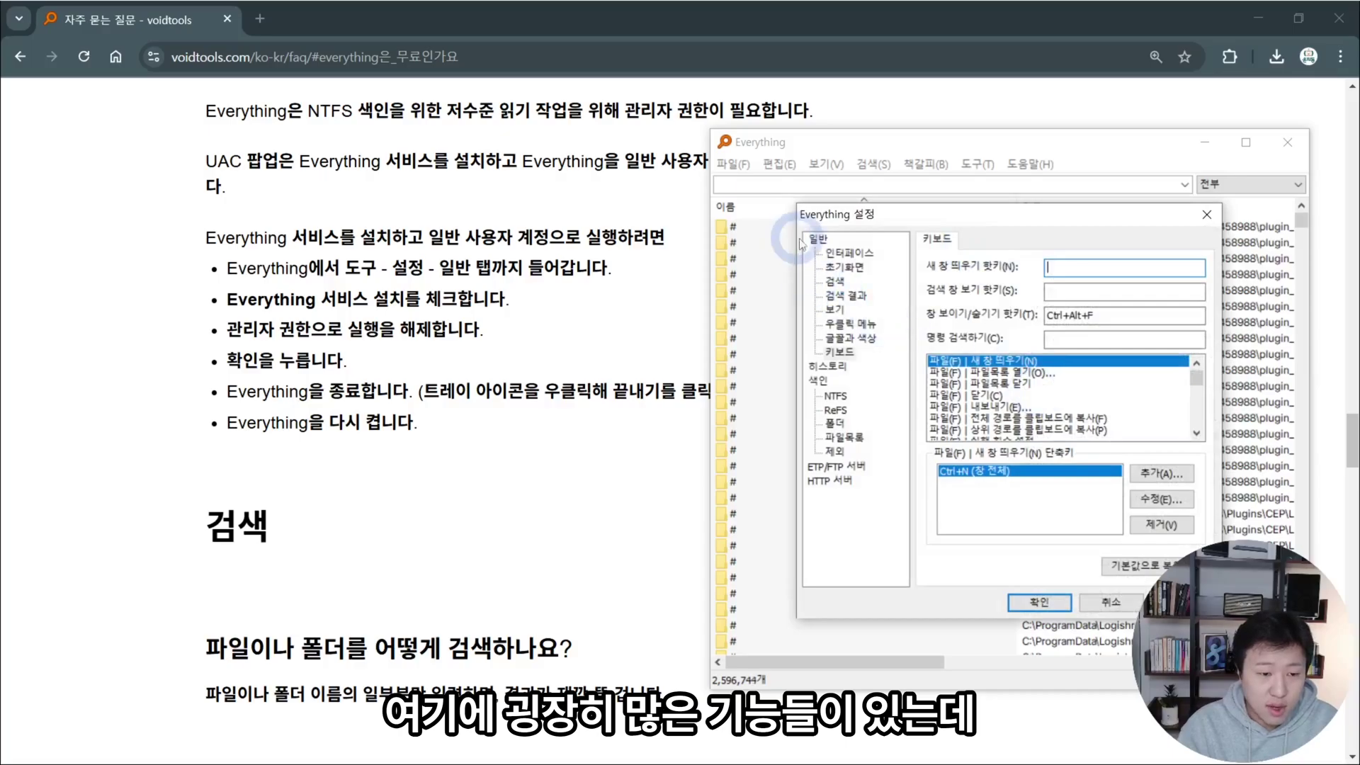
click(839, 253)
click(836, 282)
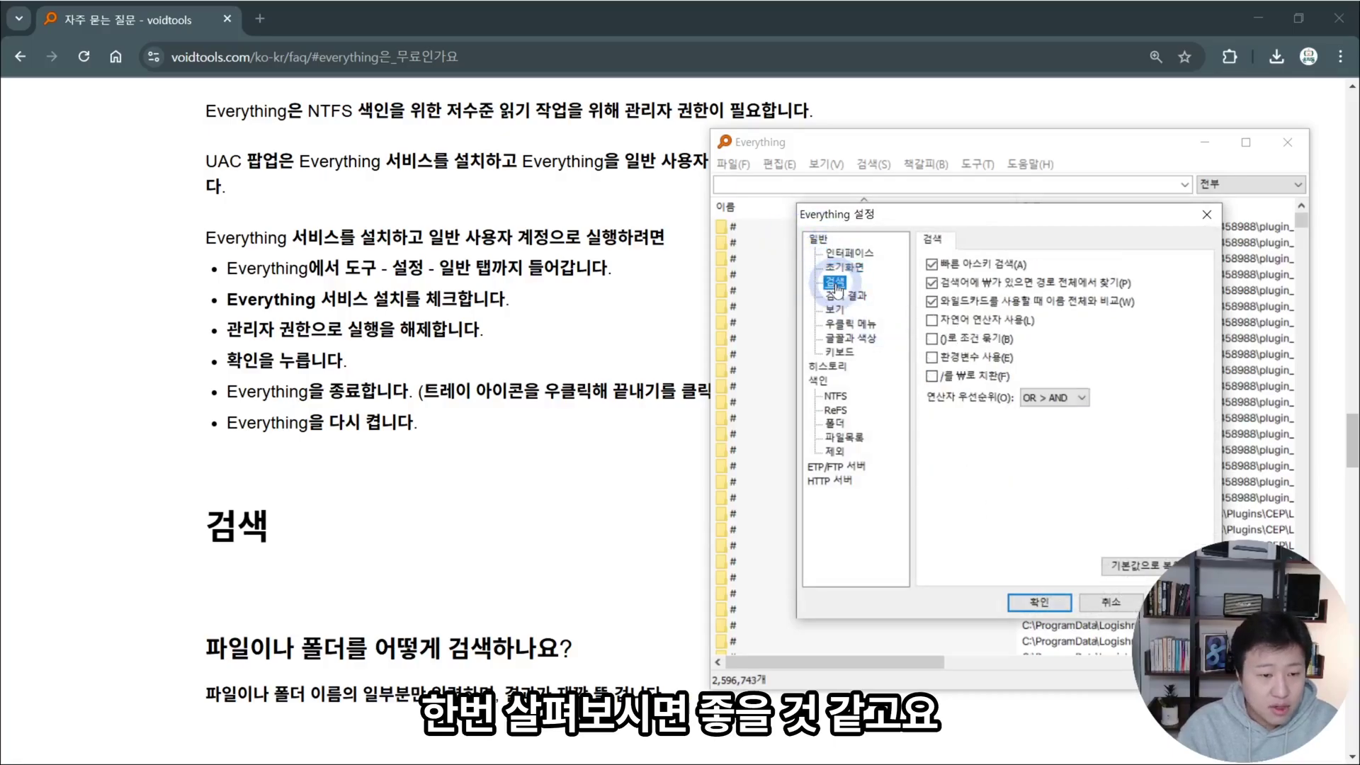
click(844, 296)
click(845, 313)
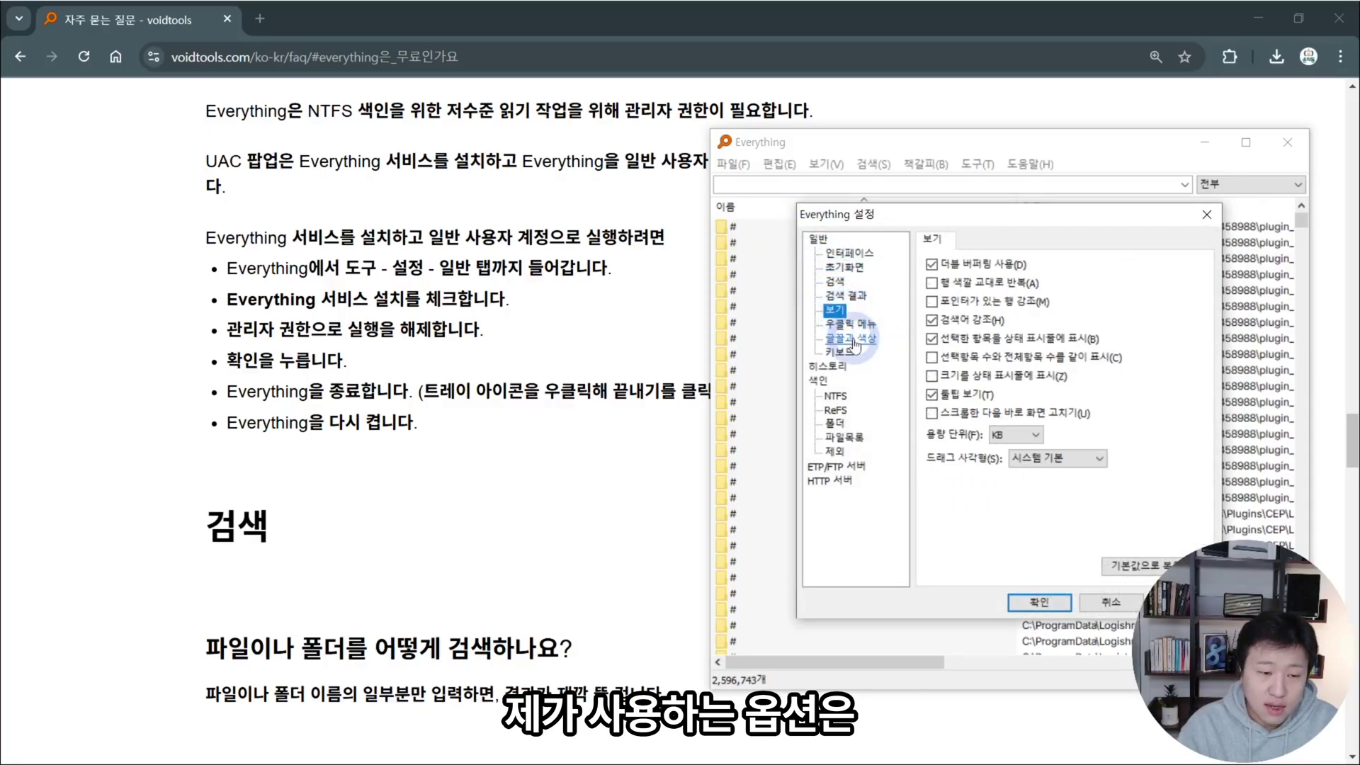
click(853, 357)
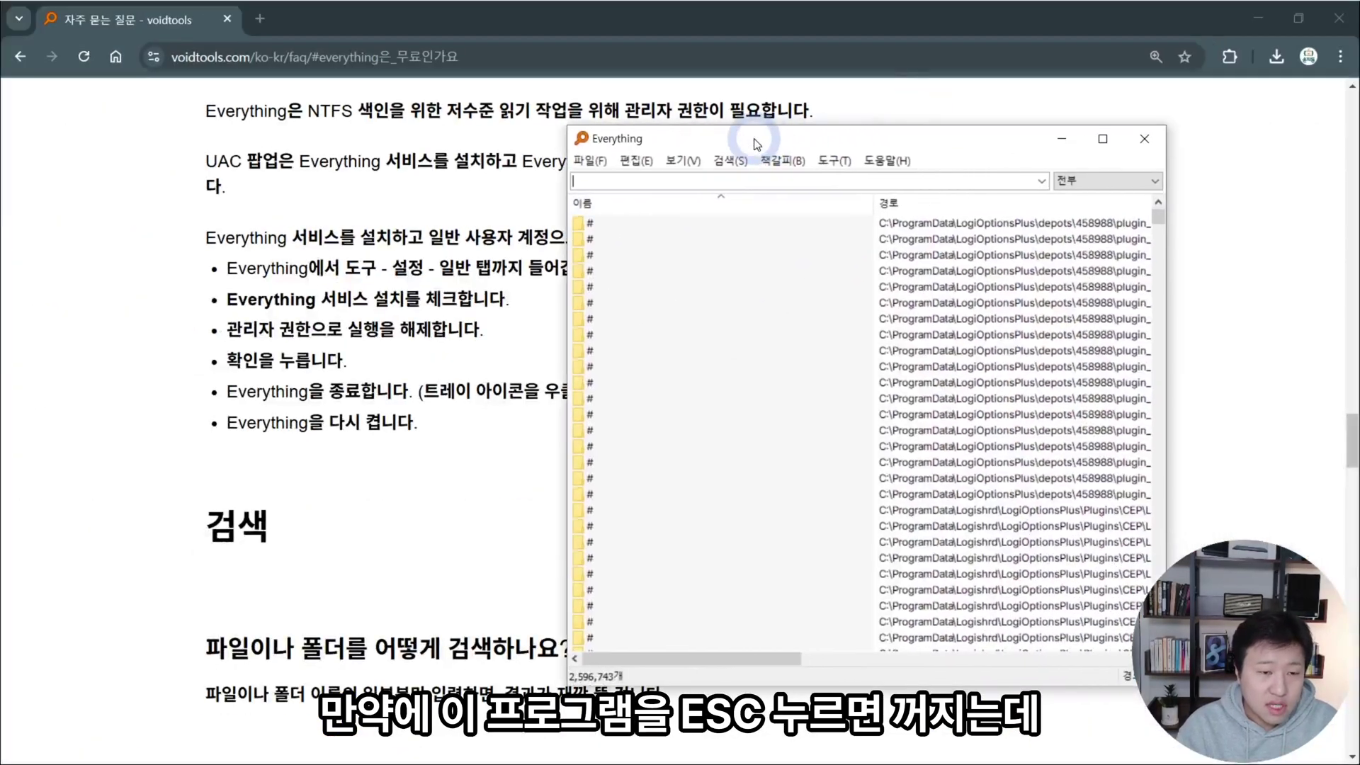
Step: Close the Everything window, return to the beginning of the FAQ page and call Everything up with its show/hide hotkey
key(Escape)
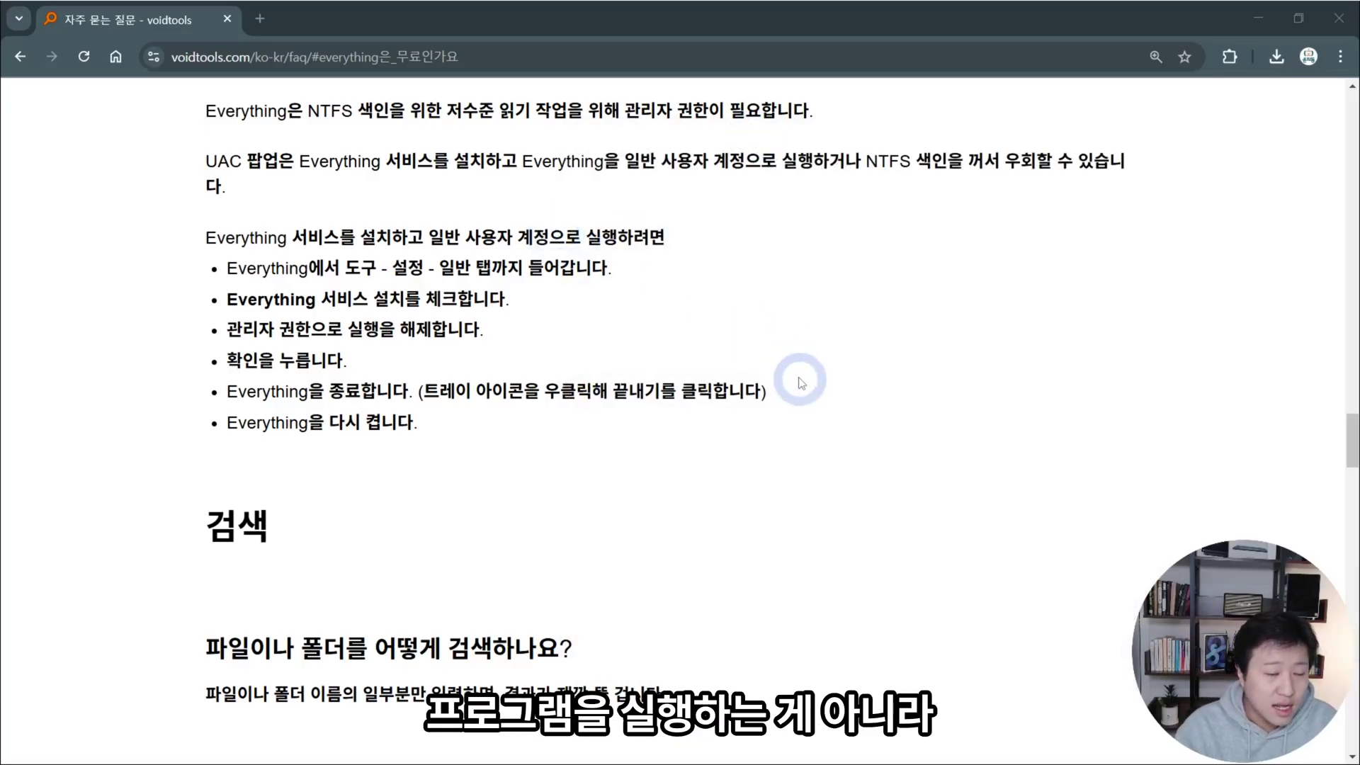
scroll(257, 373, up, 20)
scroll(301, 312, up, 10)
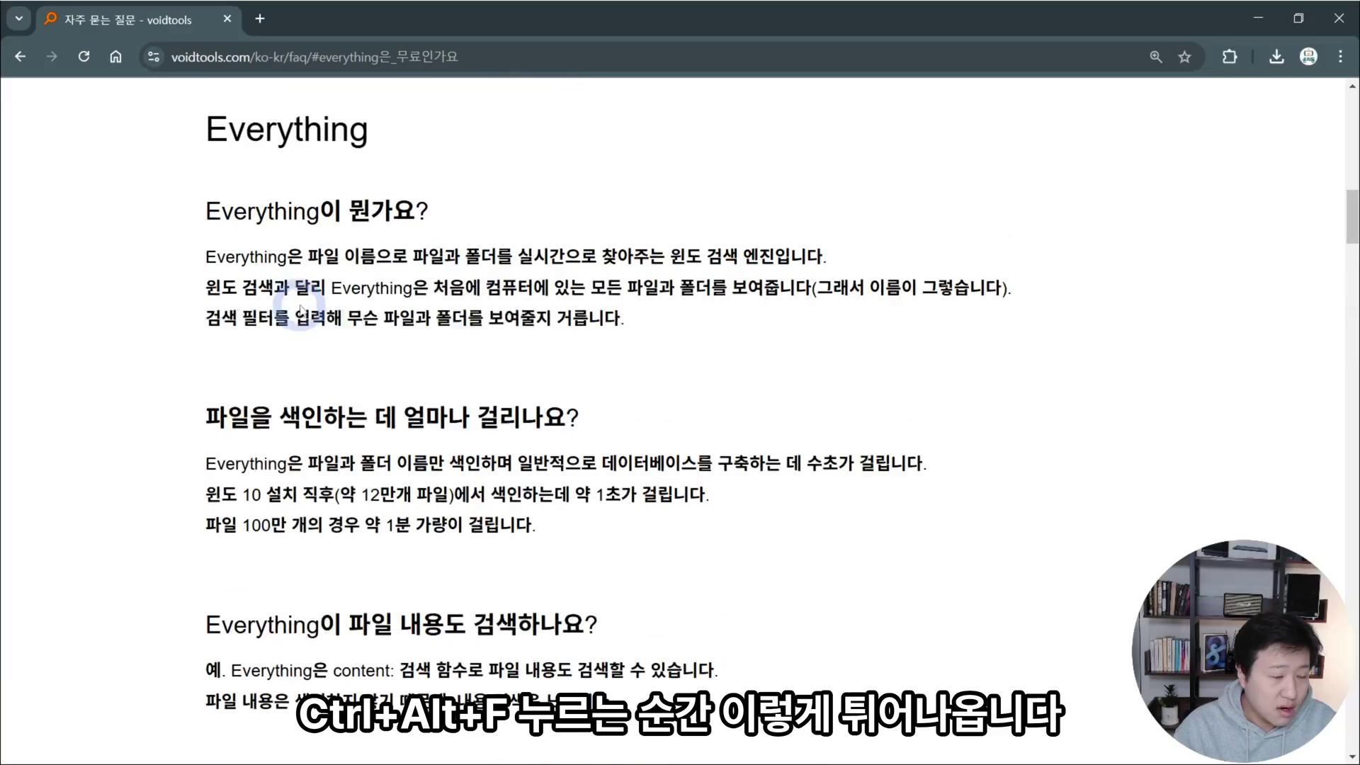
key(ctrl+alt+f)
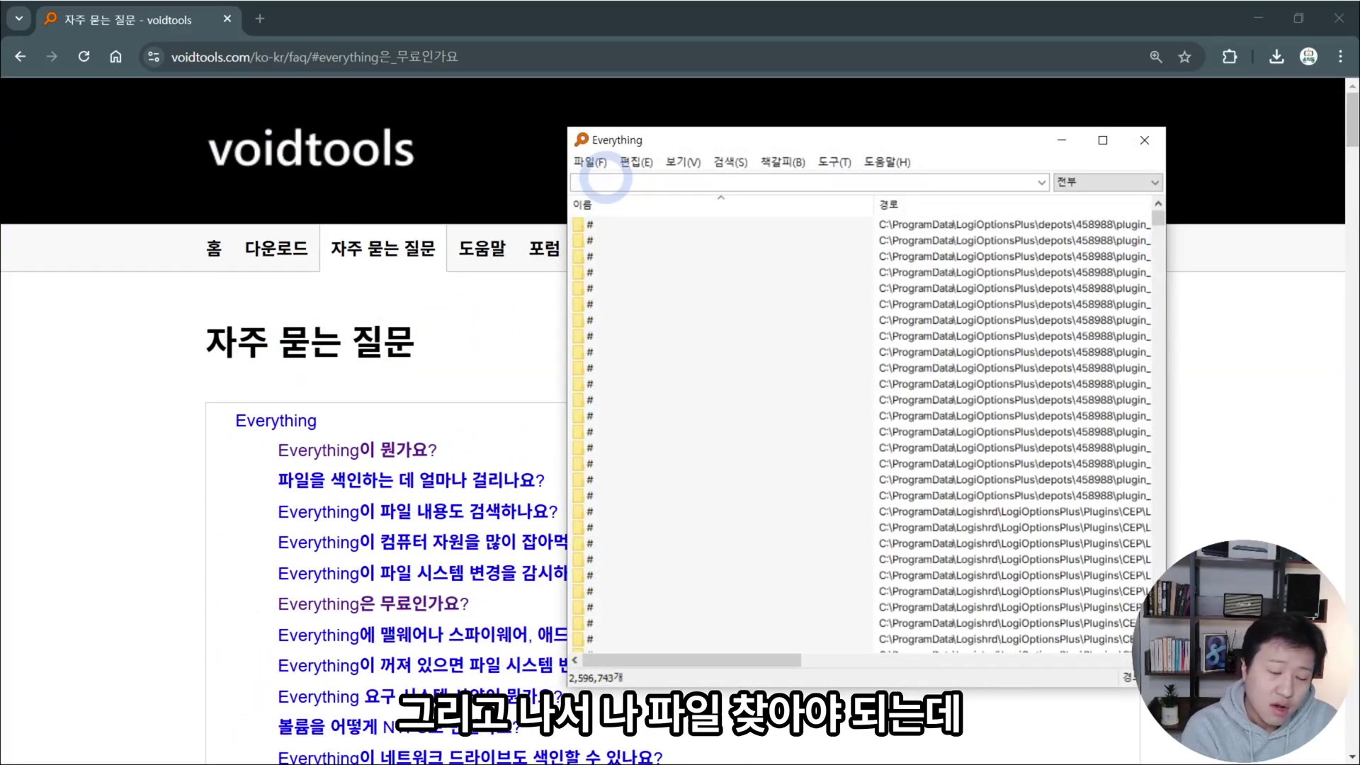
Step: Search Everything for ".jpg", narrow the query to "001 .jpg" and move down through the results
text(.)
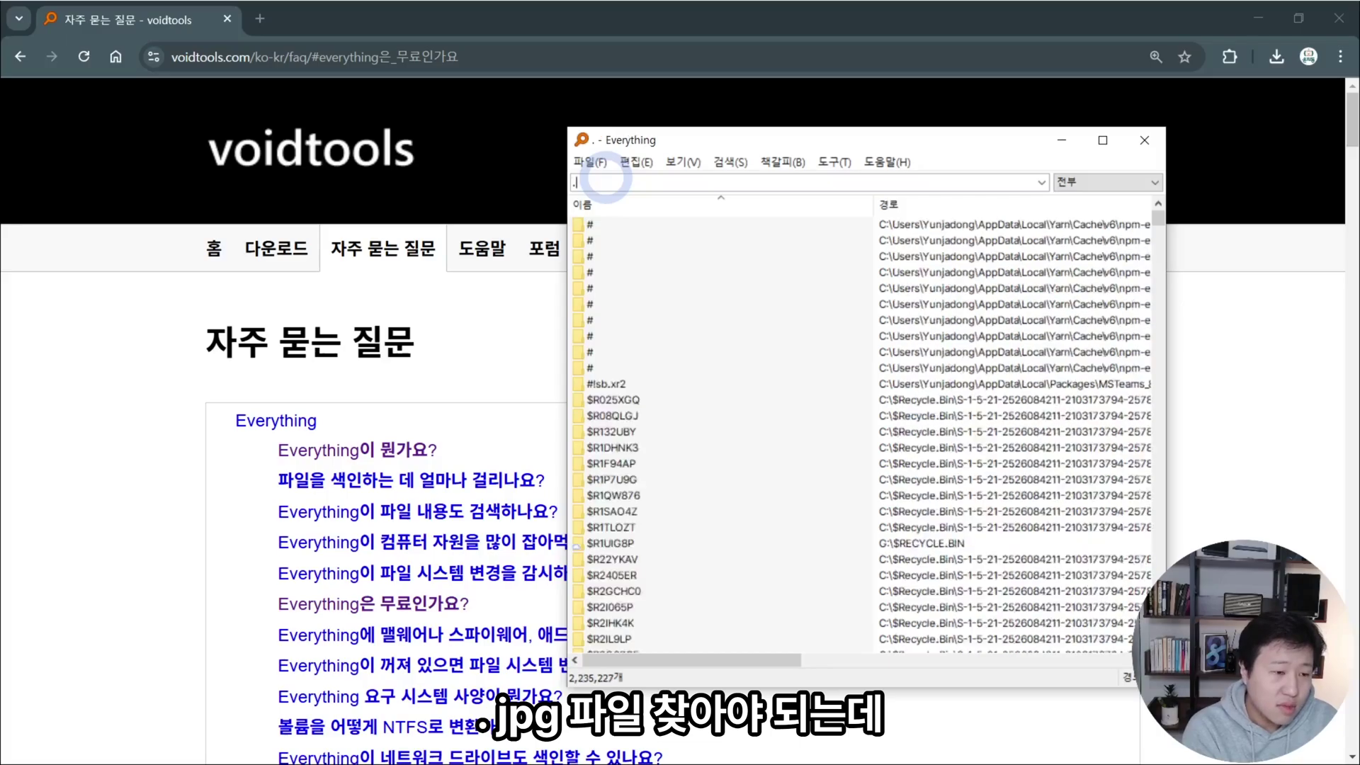
text(jpg)
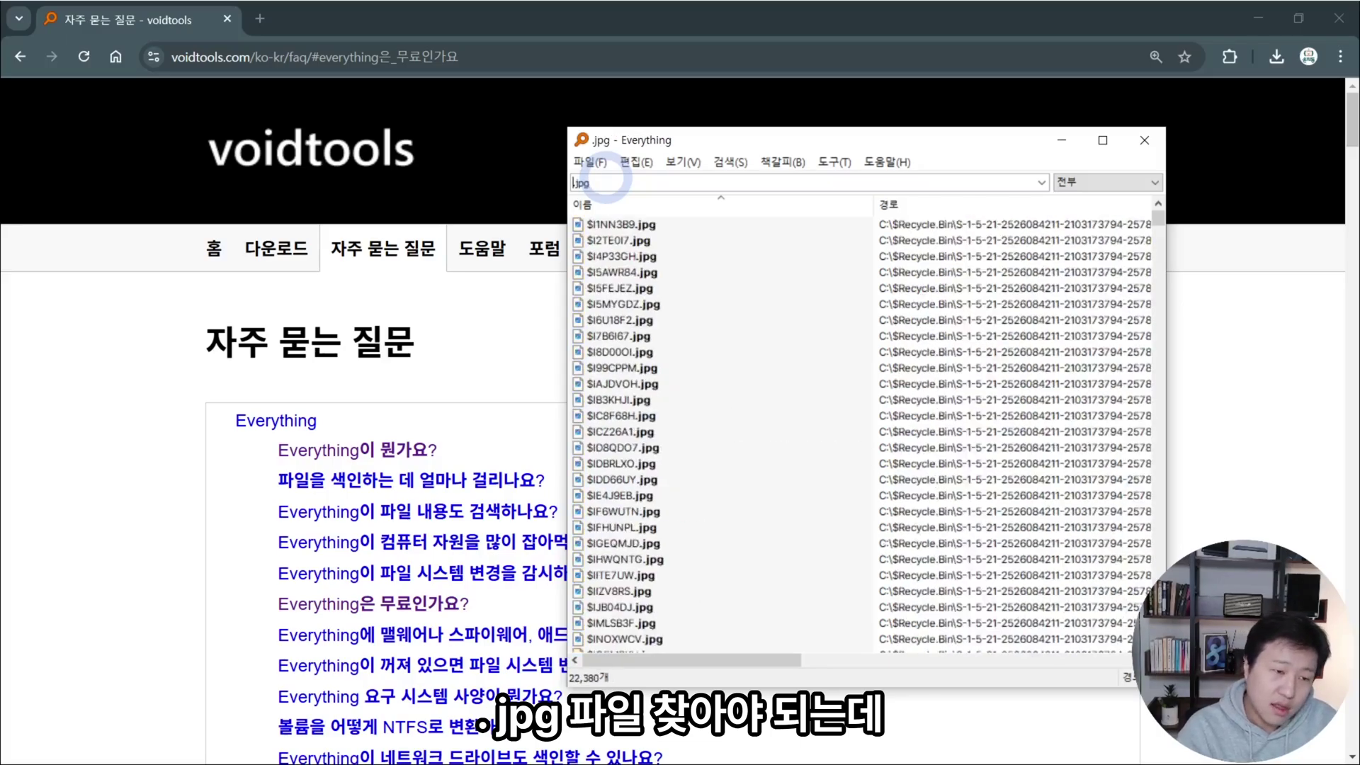
text(001)
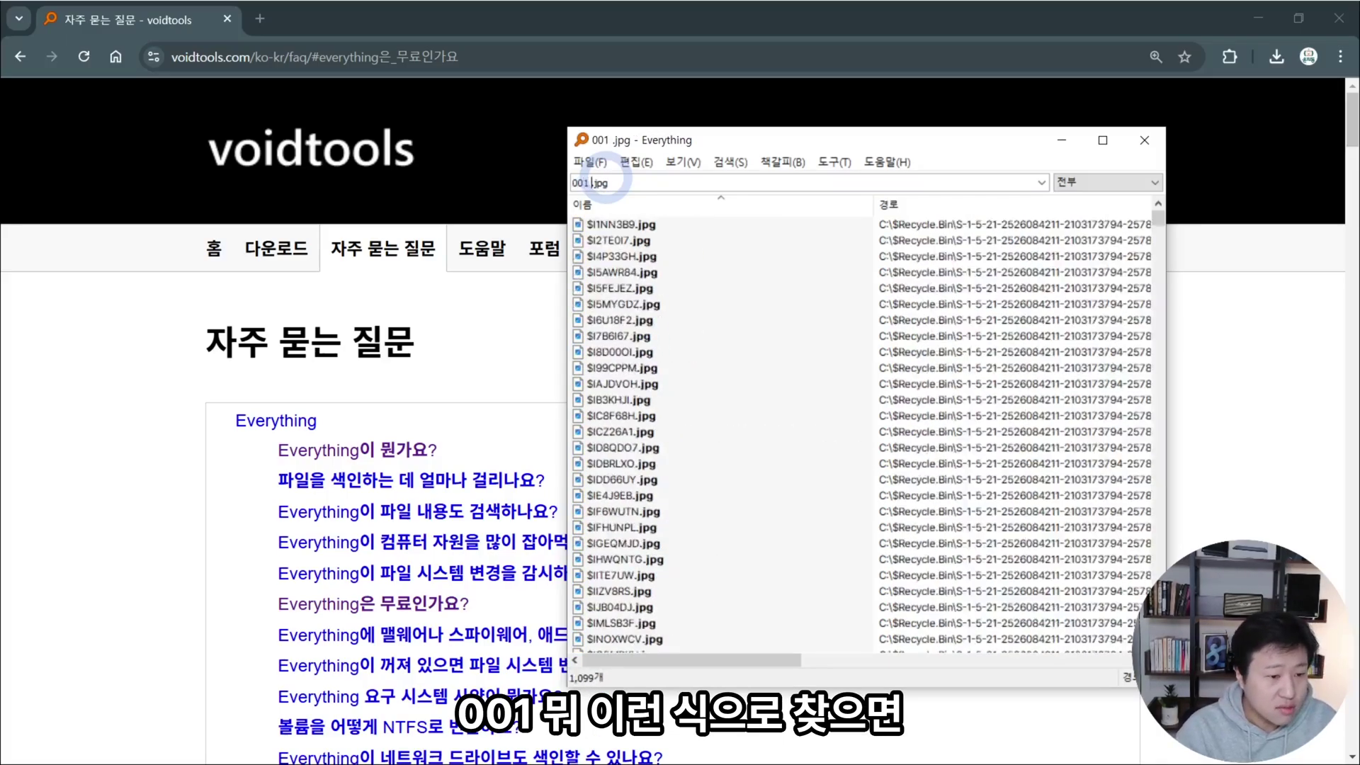
key(Down)
key(Down)
key(Down)
key(Down)
key(Down)
key(Down)
Step: Show and hide the Everything window several times with its global toggle hotkey, leaving it open over the FAQ page
scroll(597, 505, down, 6)
scroll(597, 505, up, 6)
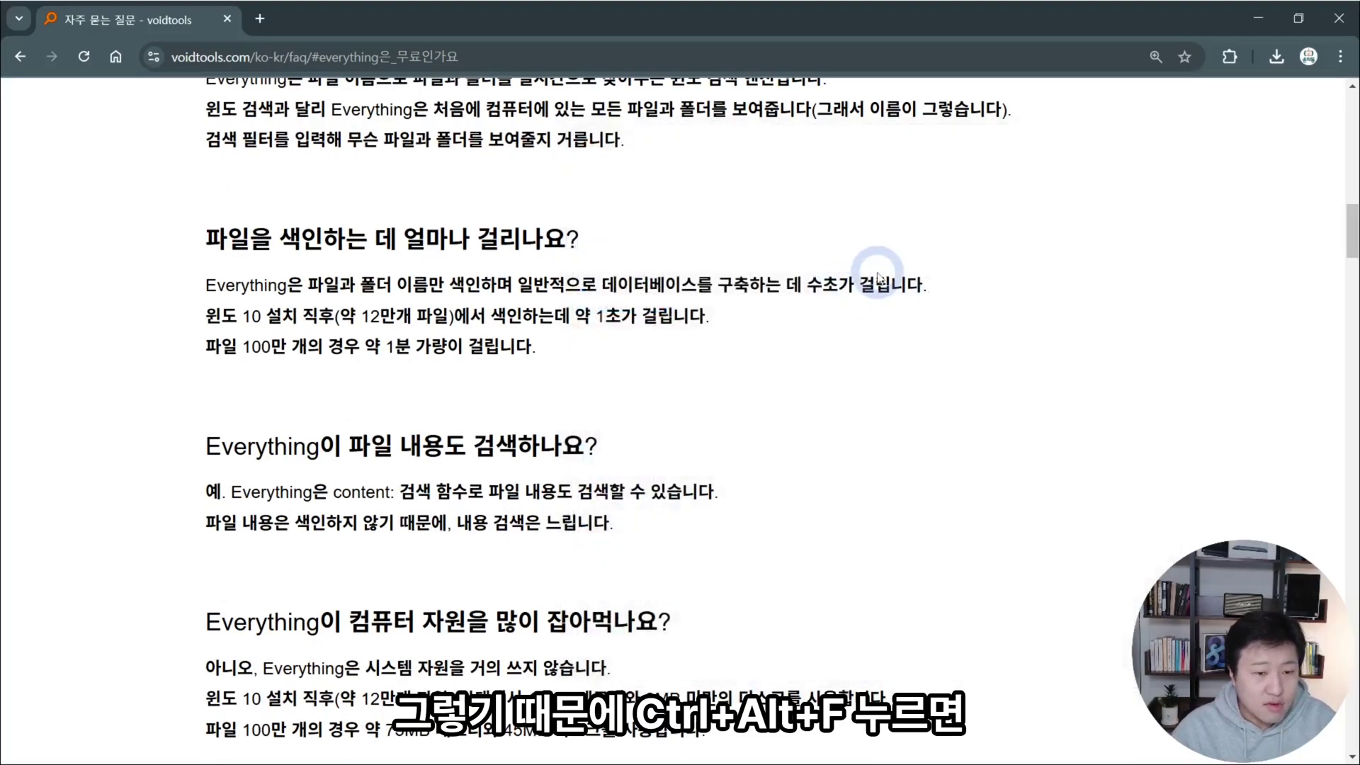
key(ctrl+alt+f)
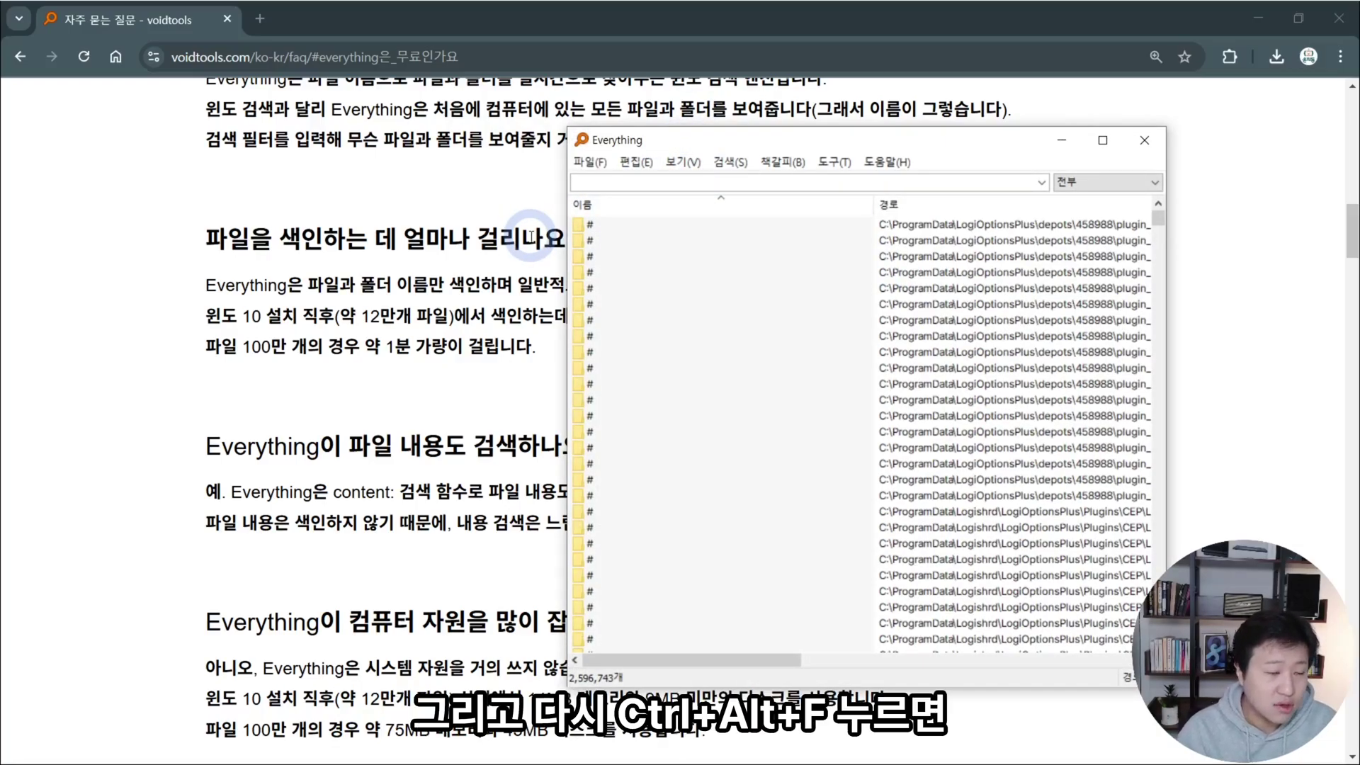
key(ctrl+alt+f)
key(ctrl+alt+f)
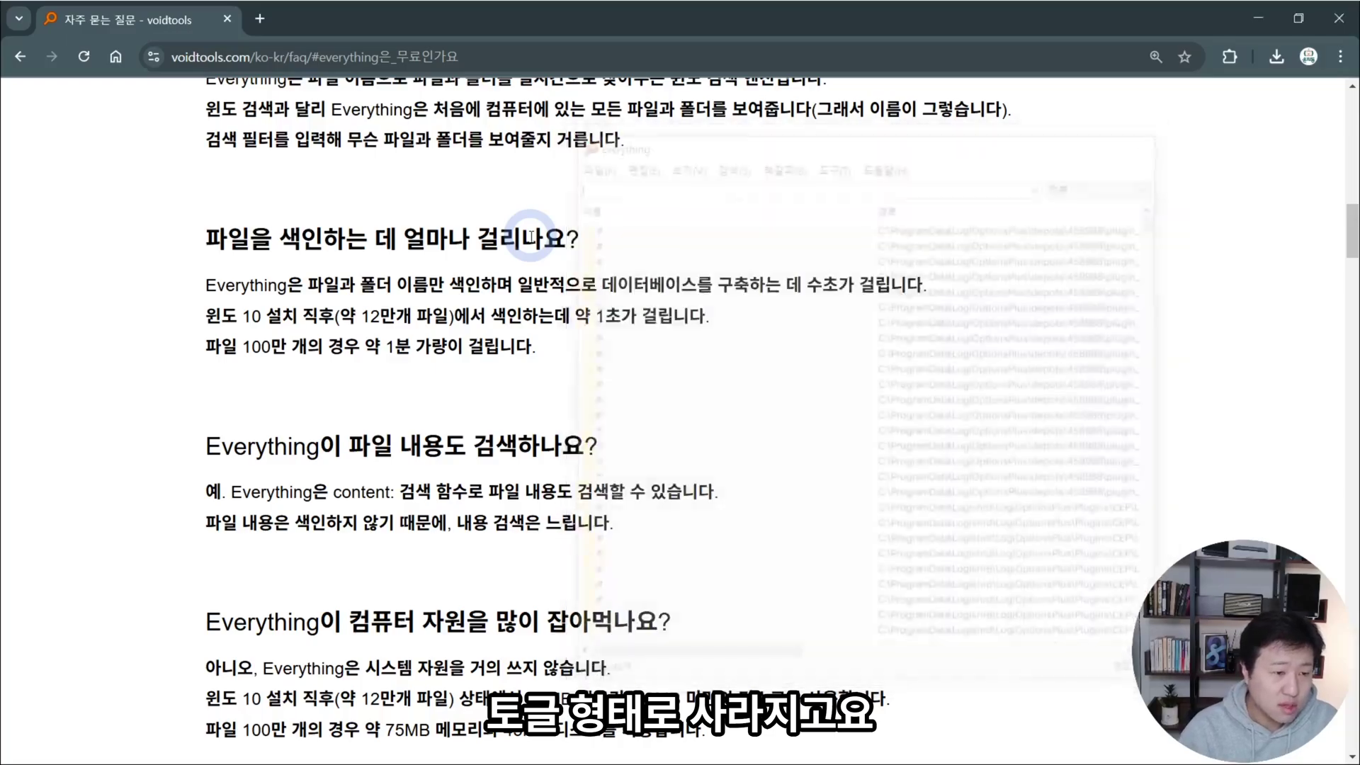
key(ctrl+alt+f)
key(ctrl+alt+f)
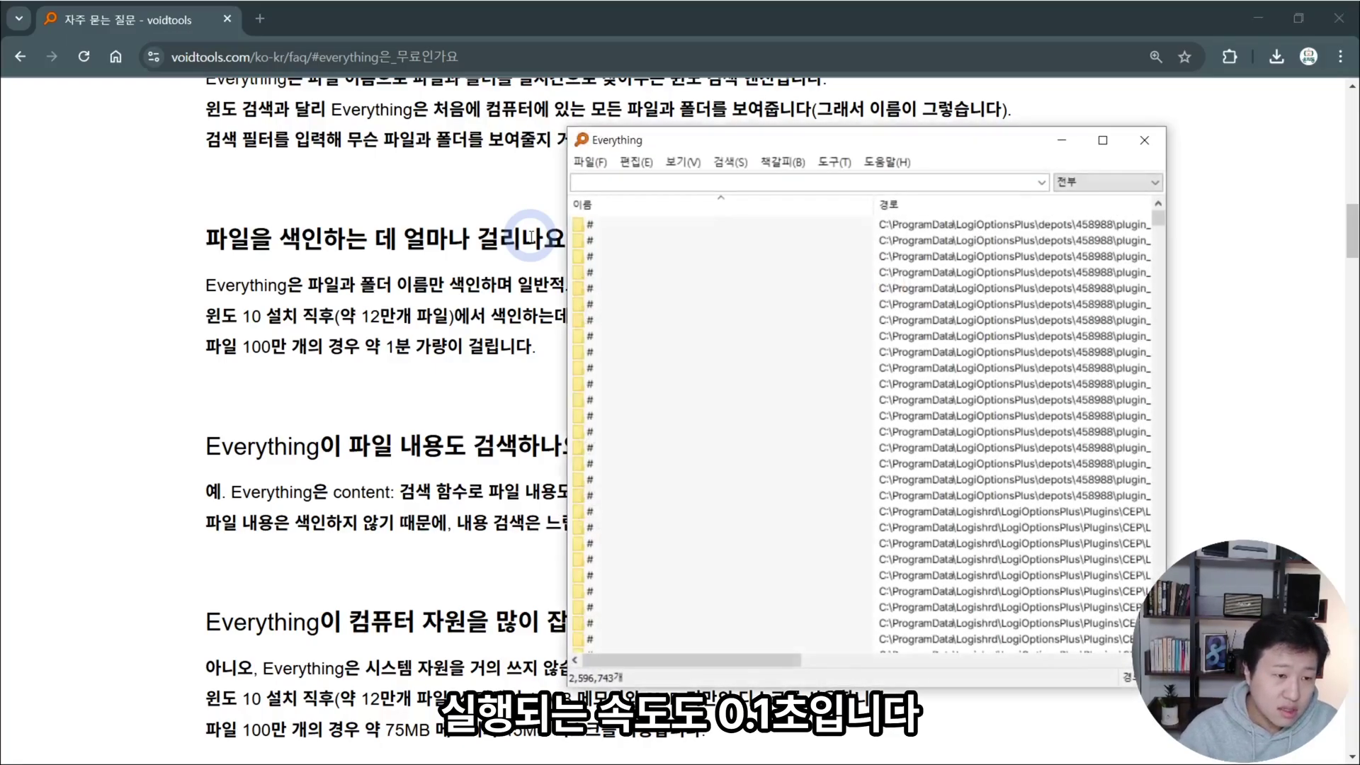
key(ctrl+alt+f)
key(ctrl+alt+f)
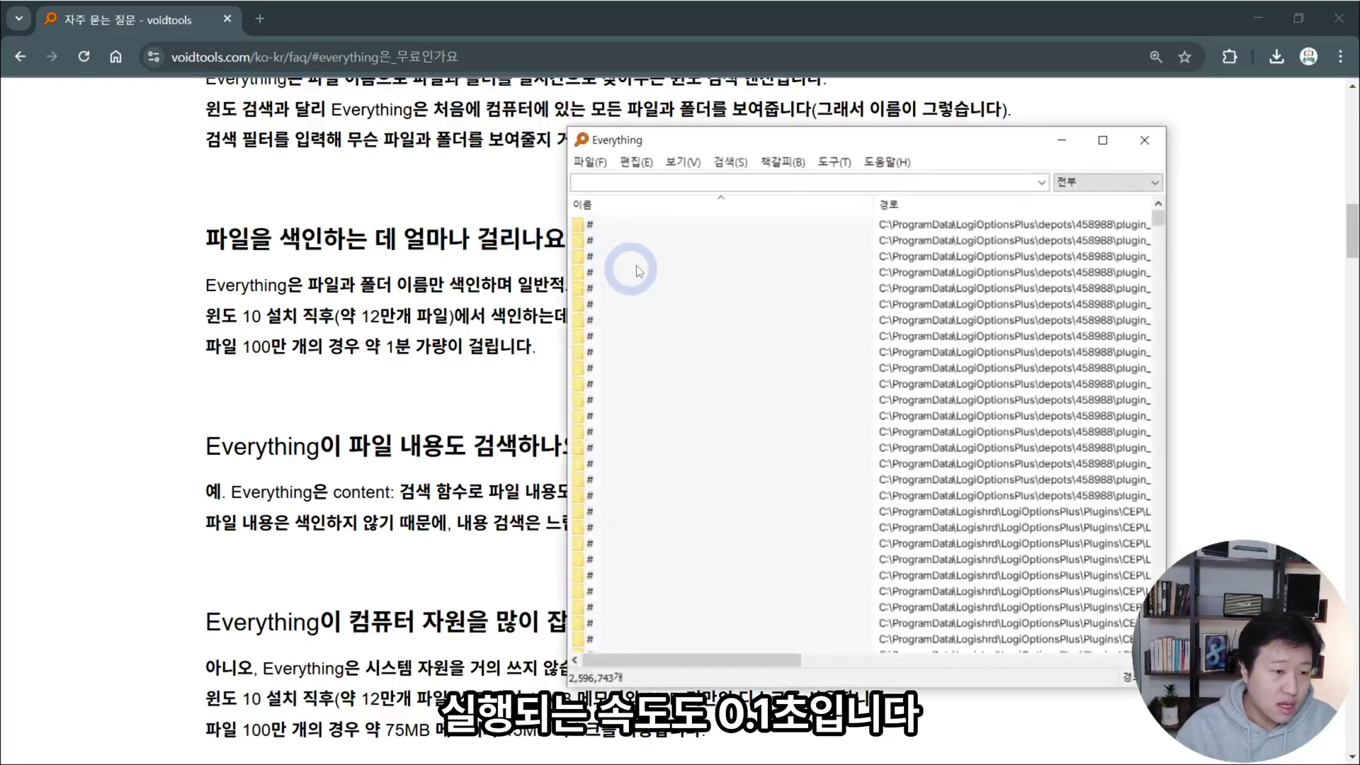
Step: Search Everything for ".png" and close the window
text(.)
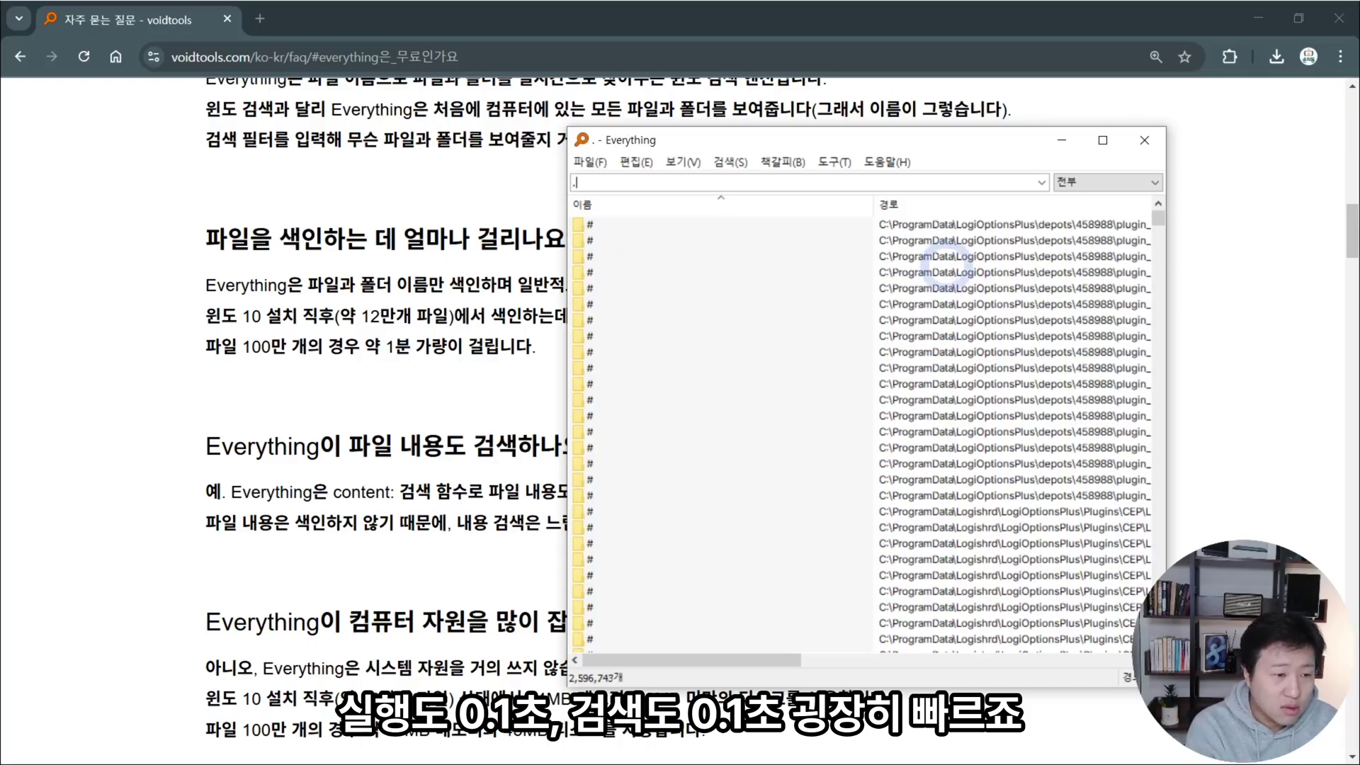
text(png)
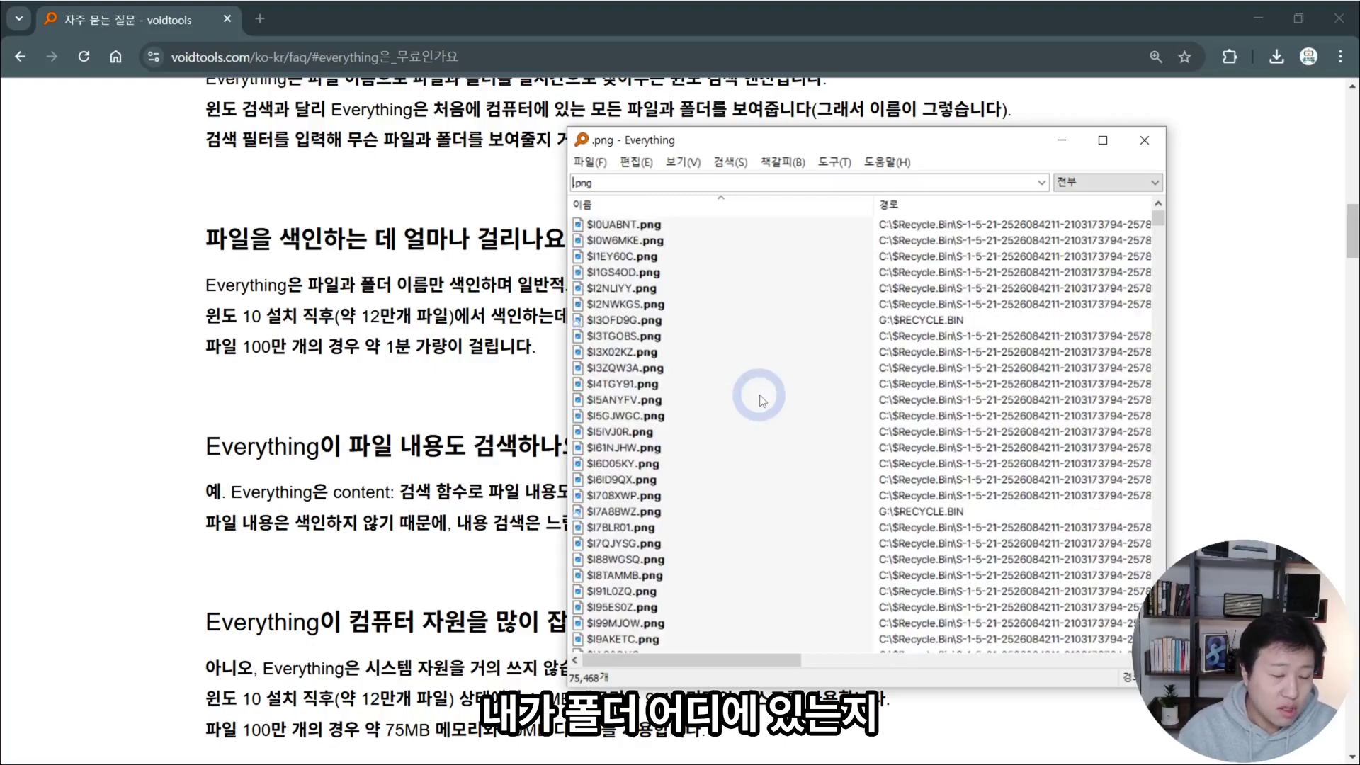
key(Escape)
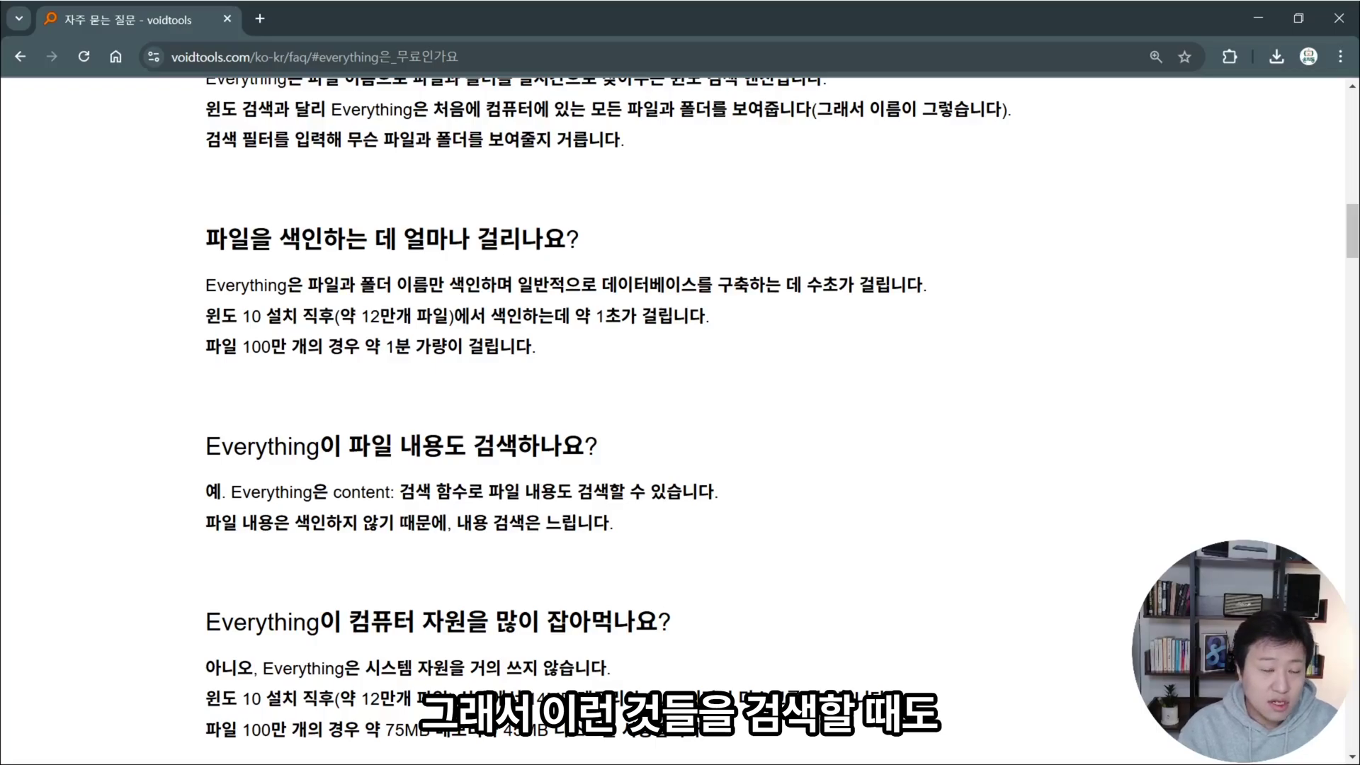
Step: Reopen Everything, search for ".png" again and step down through the result list one file at a time
click(1009, 762)
text(.png)
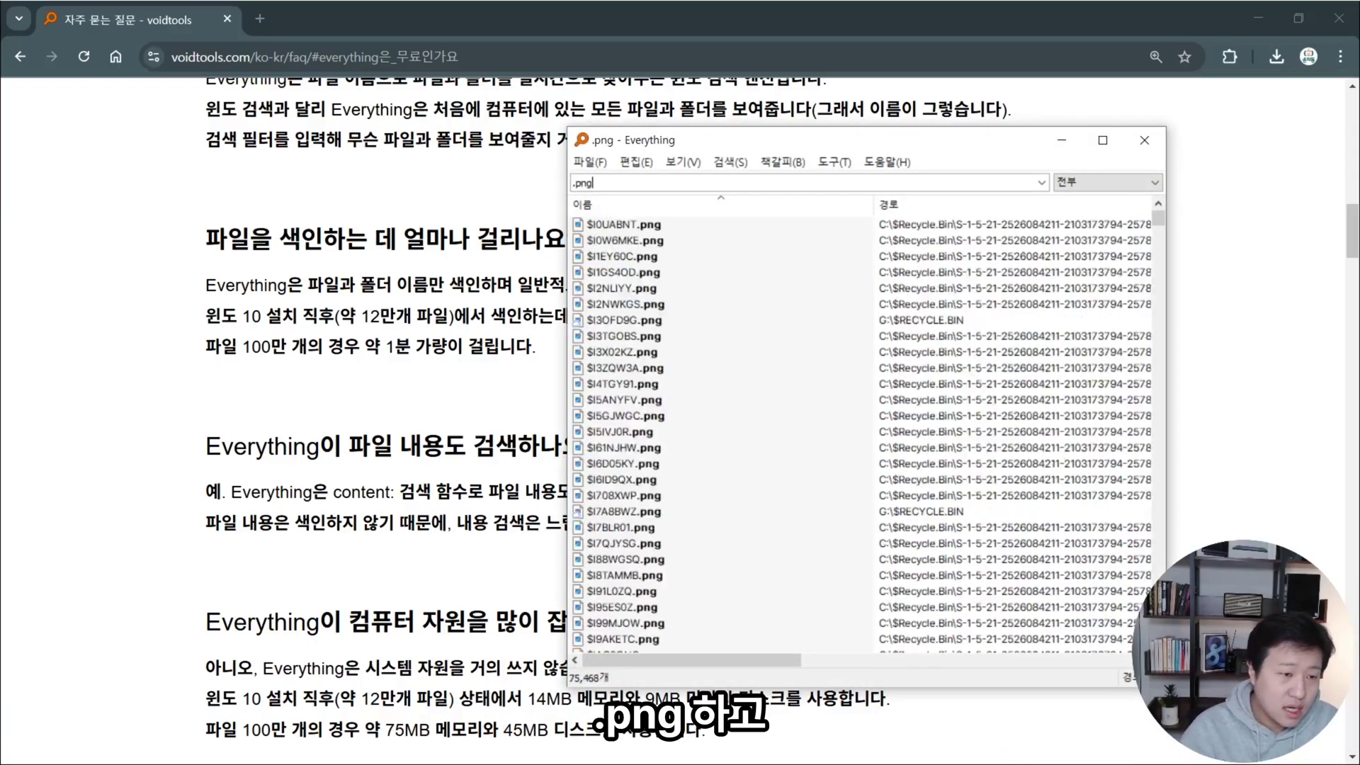
key(Down)
key(Down)
key(Down)
key(Down)
key(Down)
key(Down)
key(Down)
key(Down)
key(Down)
key(Down)
key(Down)
key(Down)
key(Down)
key(Down)
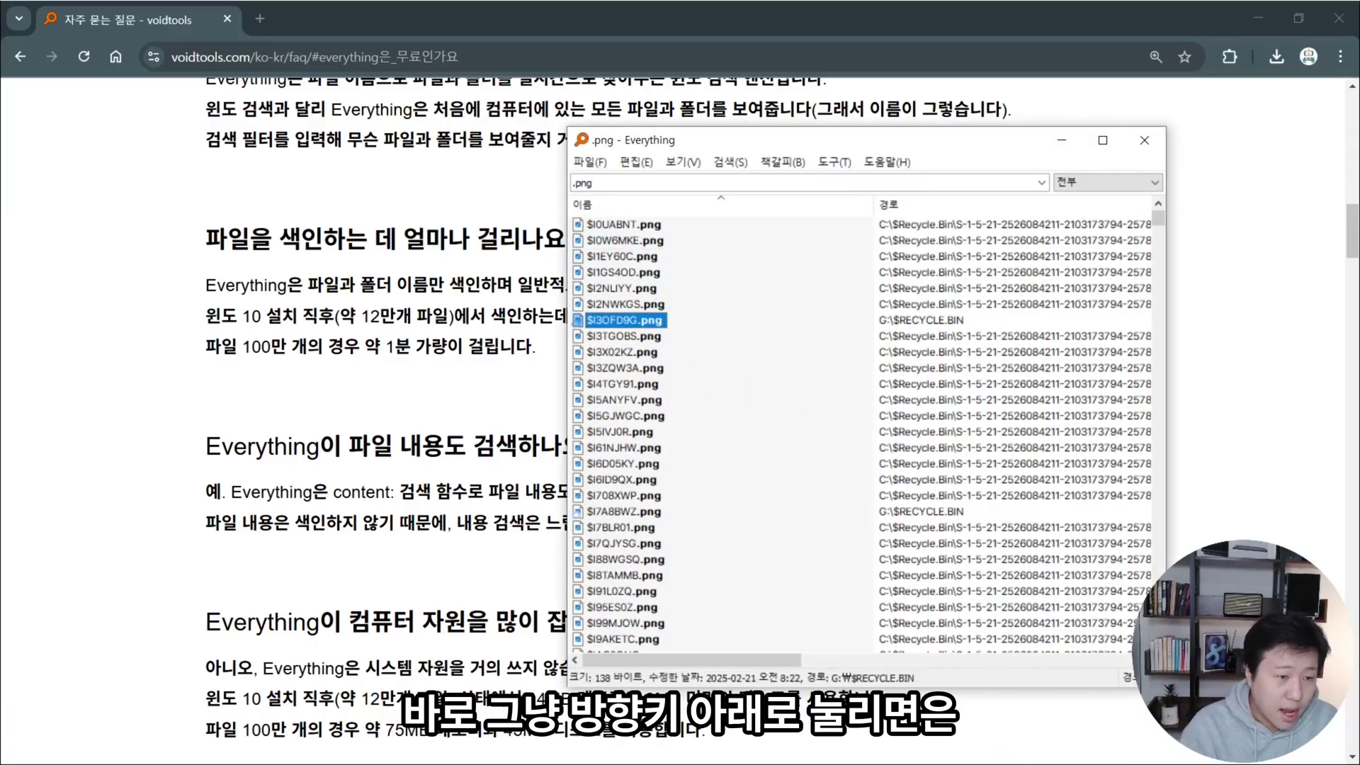
key(Down)
key(Down)
key(Down)
key(Down)
key(Down)
key(Down)
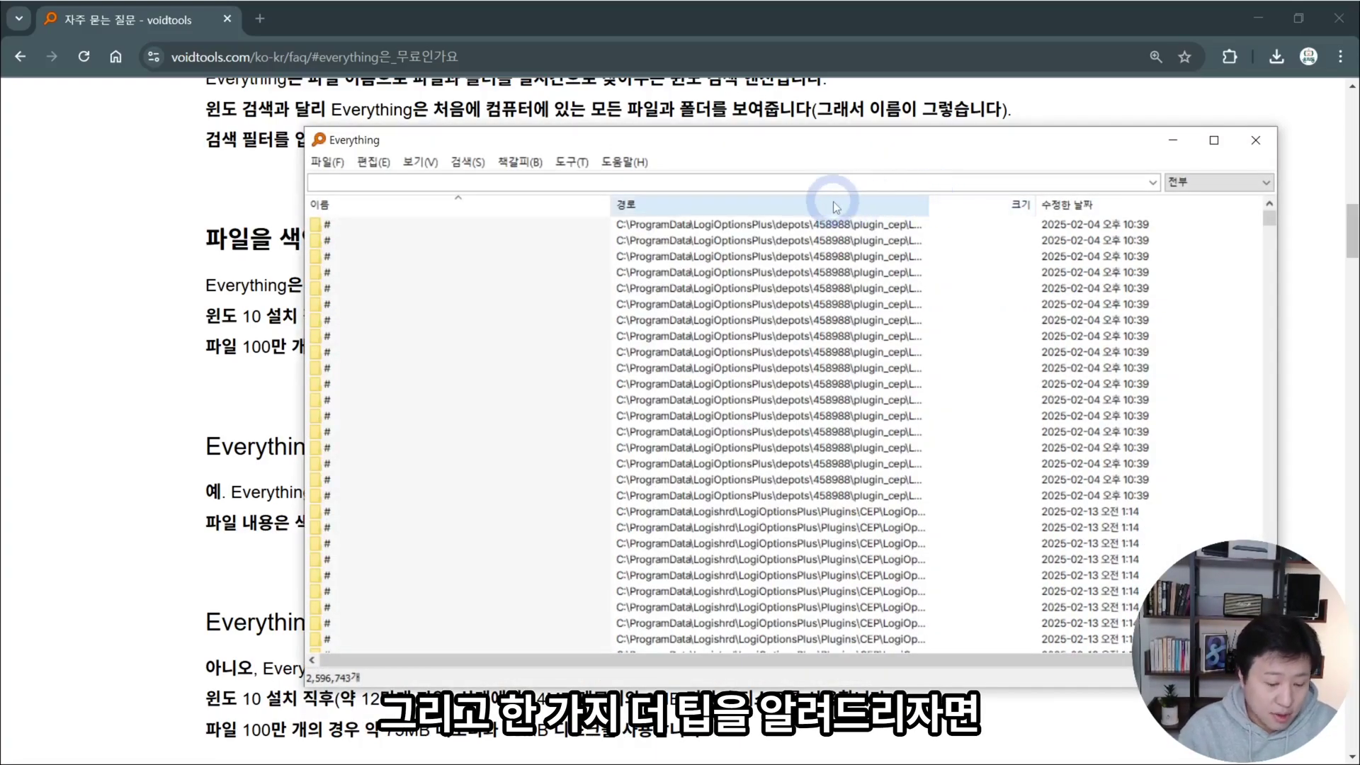
Step: Search for ".png" and sort the results by modified date, trying oldest first before returning to newest first
text(.png)
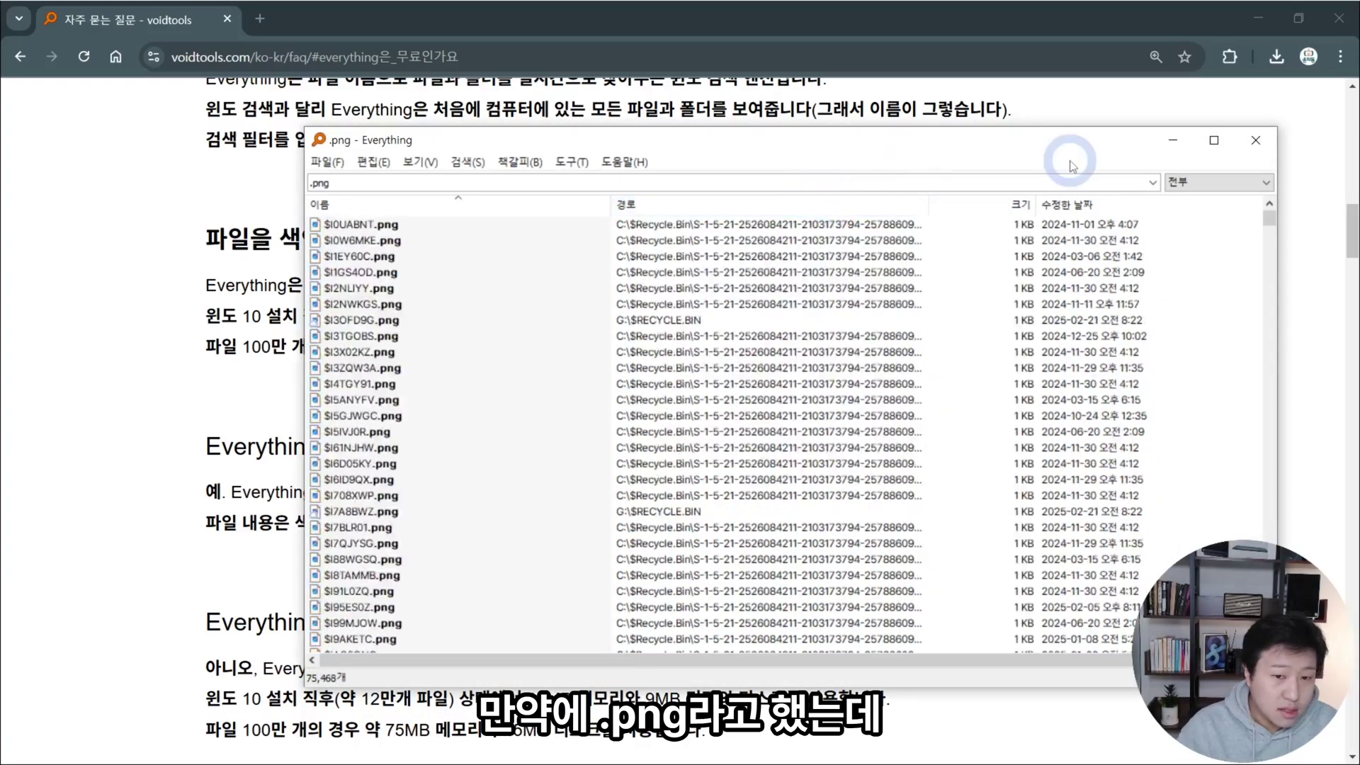
click(1175, 205)
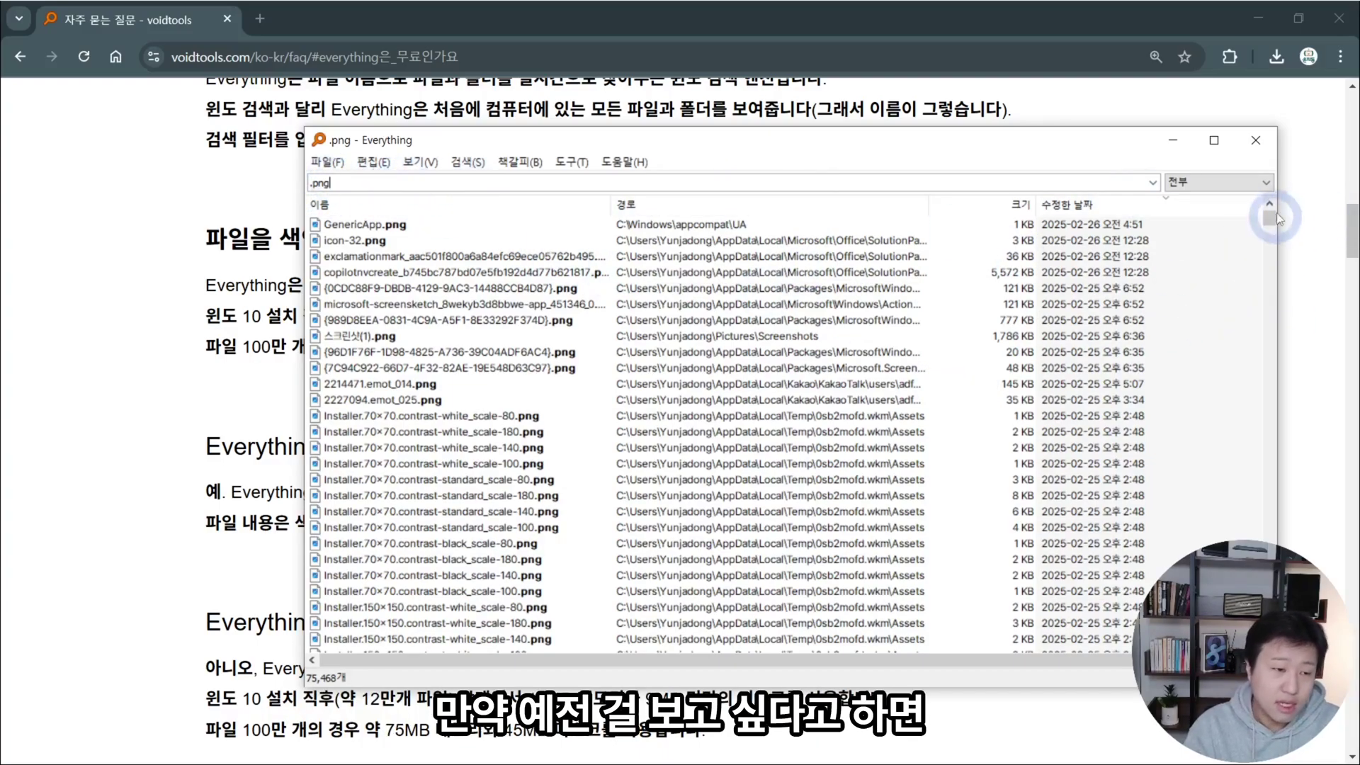
click(1089, 209)
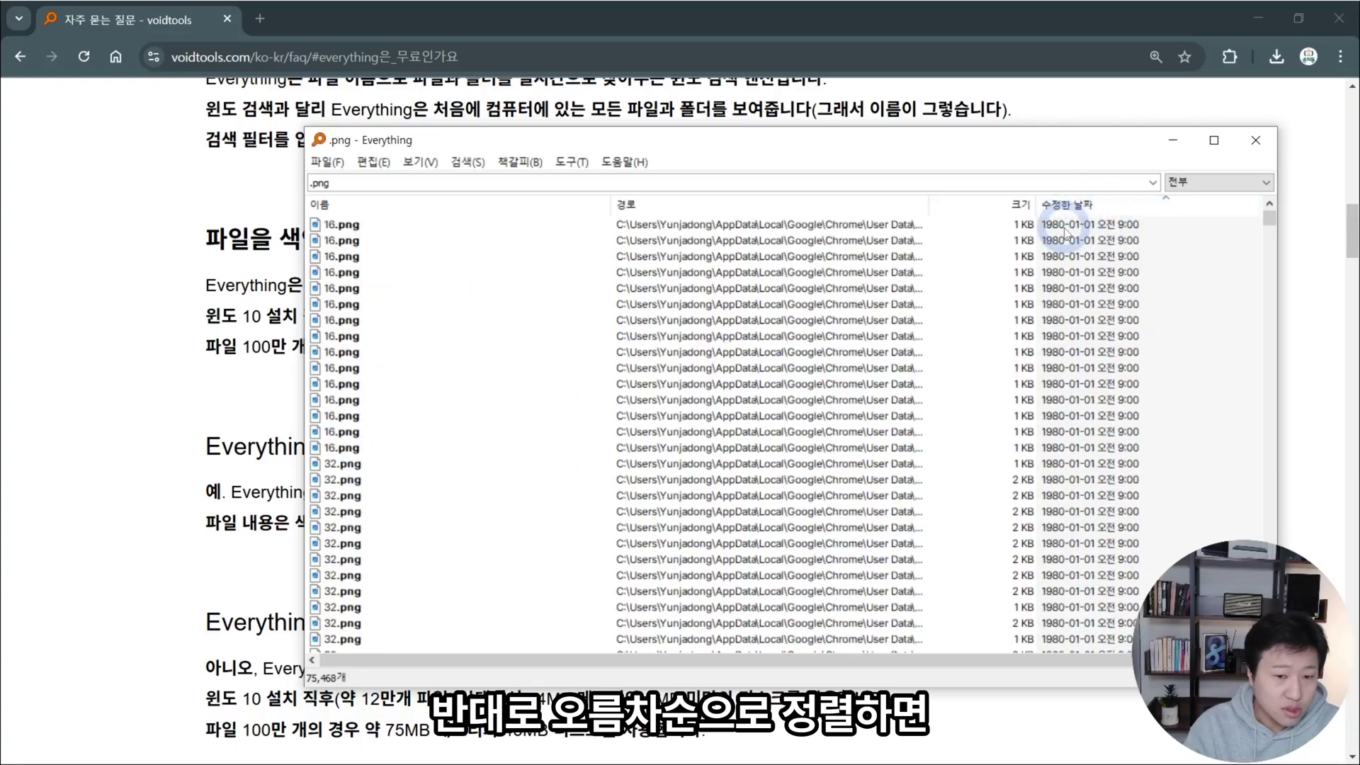
click(1103, 202)
Step: Clear the ".png" query and make the Everything window slightly narrower
double_click(460, 182)
key(BackSpace)
drag(1277, 182, 1232, 212)
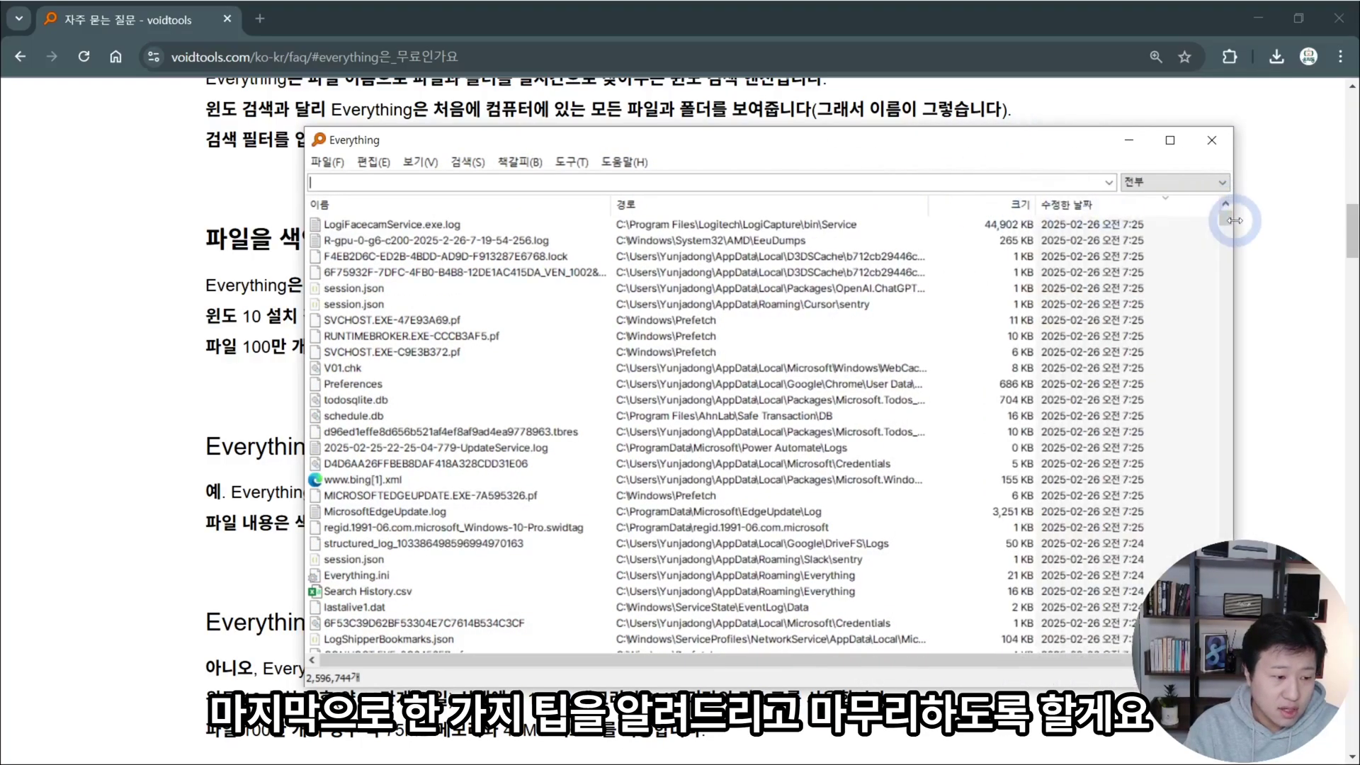
Step: Check the search-result shortcut for the 전체 경로를 클립보드에 복사 command in Everything's keyboard settings and confirm the dialog
click(577, 164)
click(588, 245)
click(598, 350)
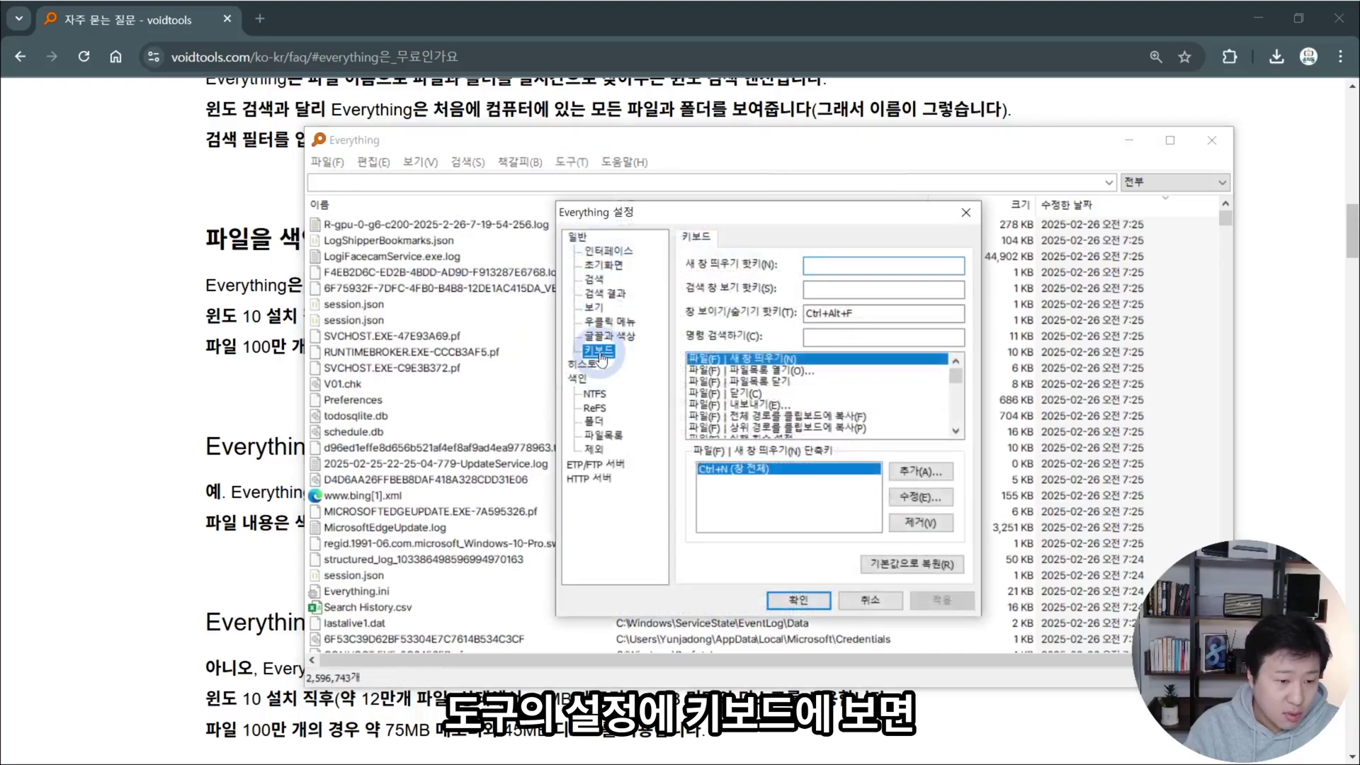
click(768, 417)
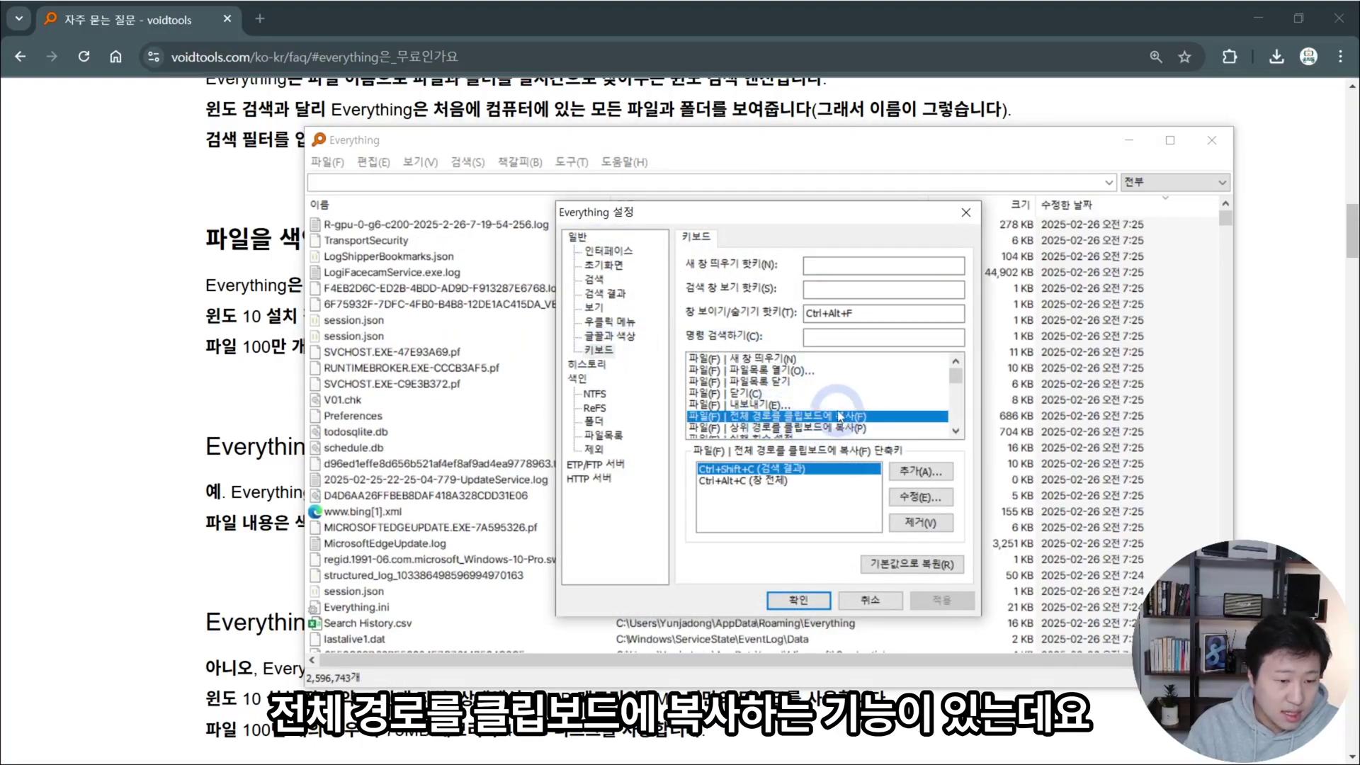
click(750, 473)
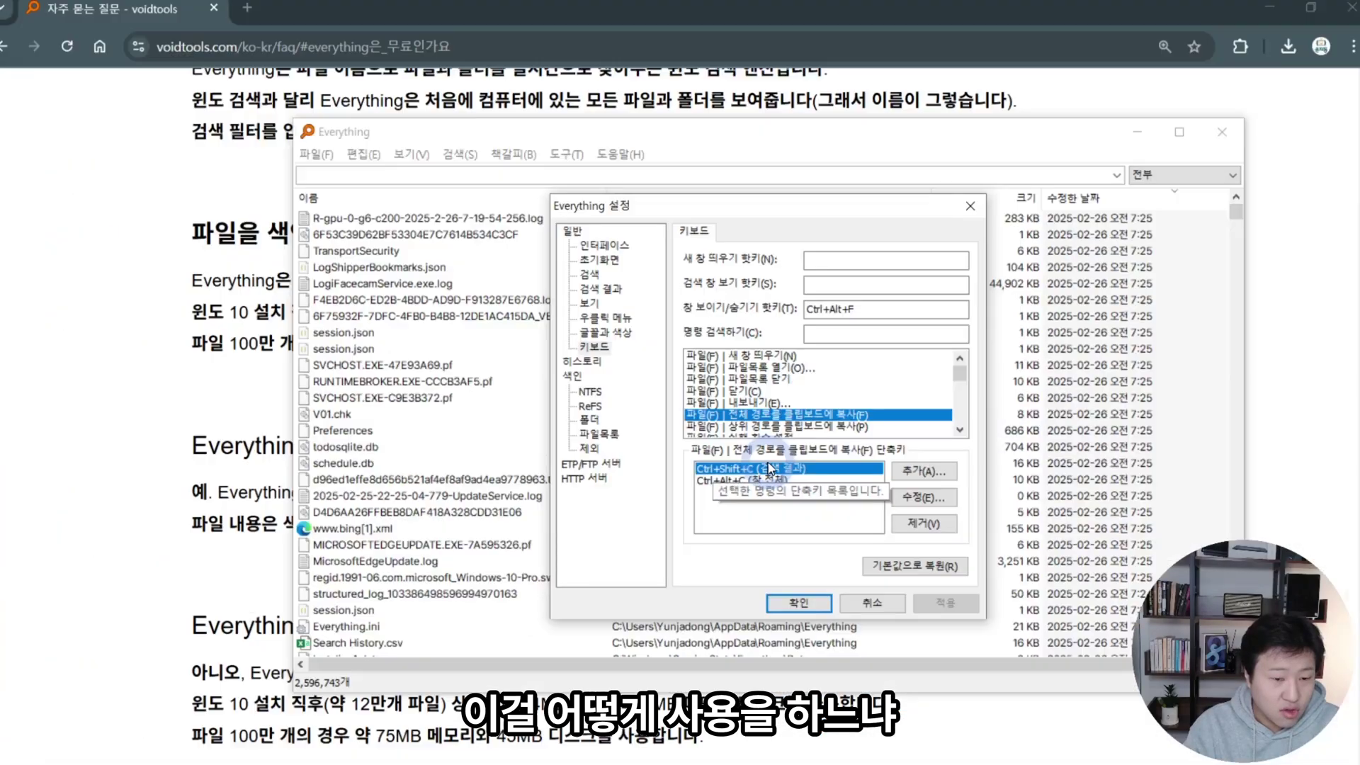
key(Return)
Step: Toggle the Everything window back into view with its hotkey and search for ".jpg"
key(ctrl+alt+f)
key(ctrl+alt+f)
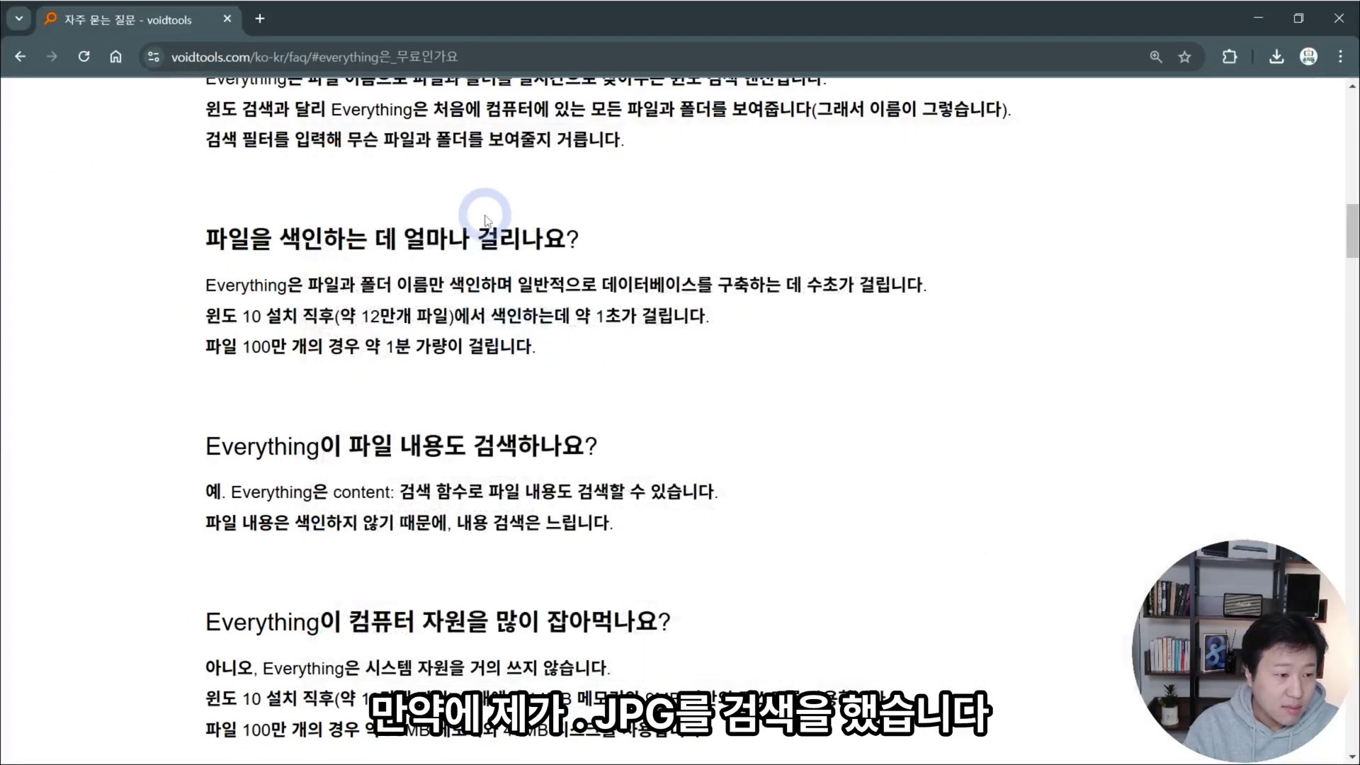
text(.jp)
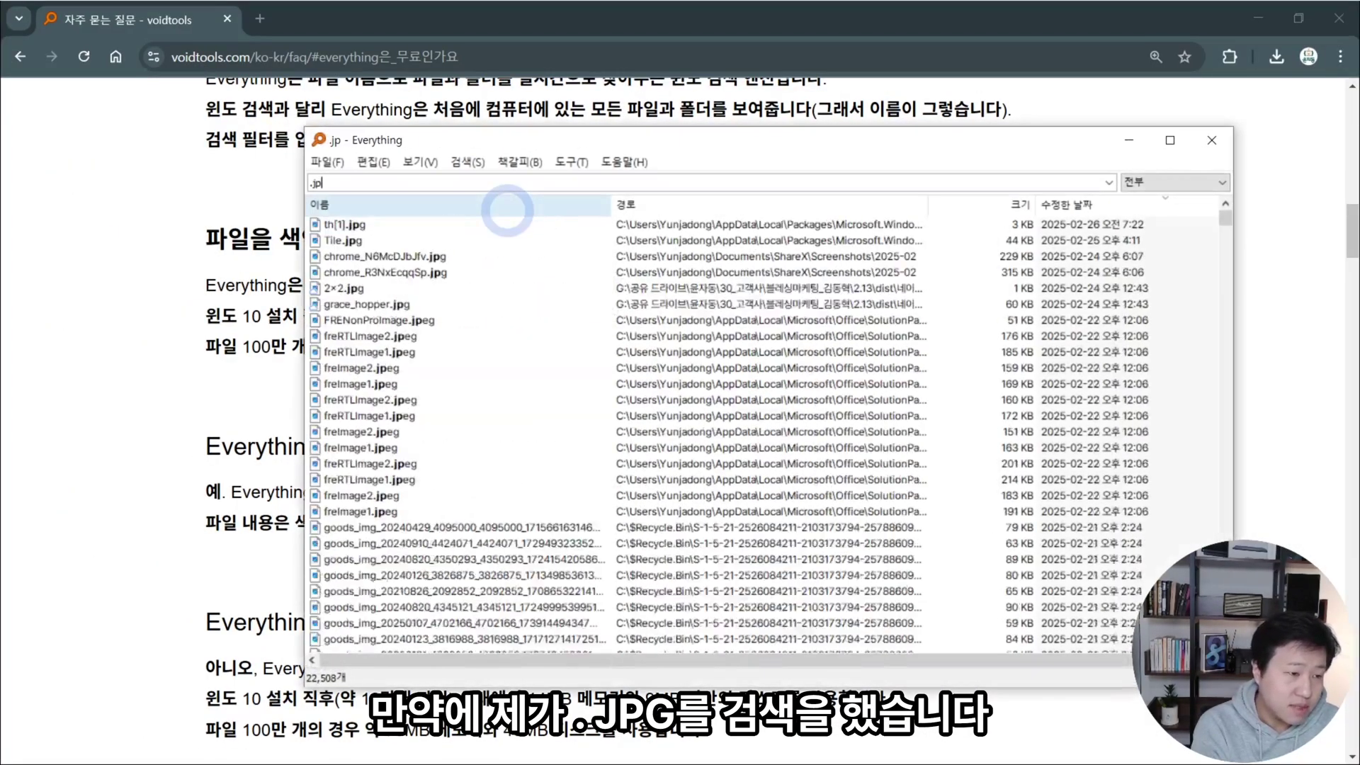
text(g)
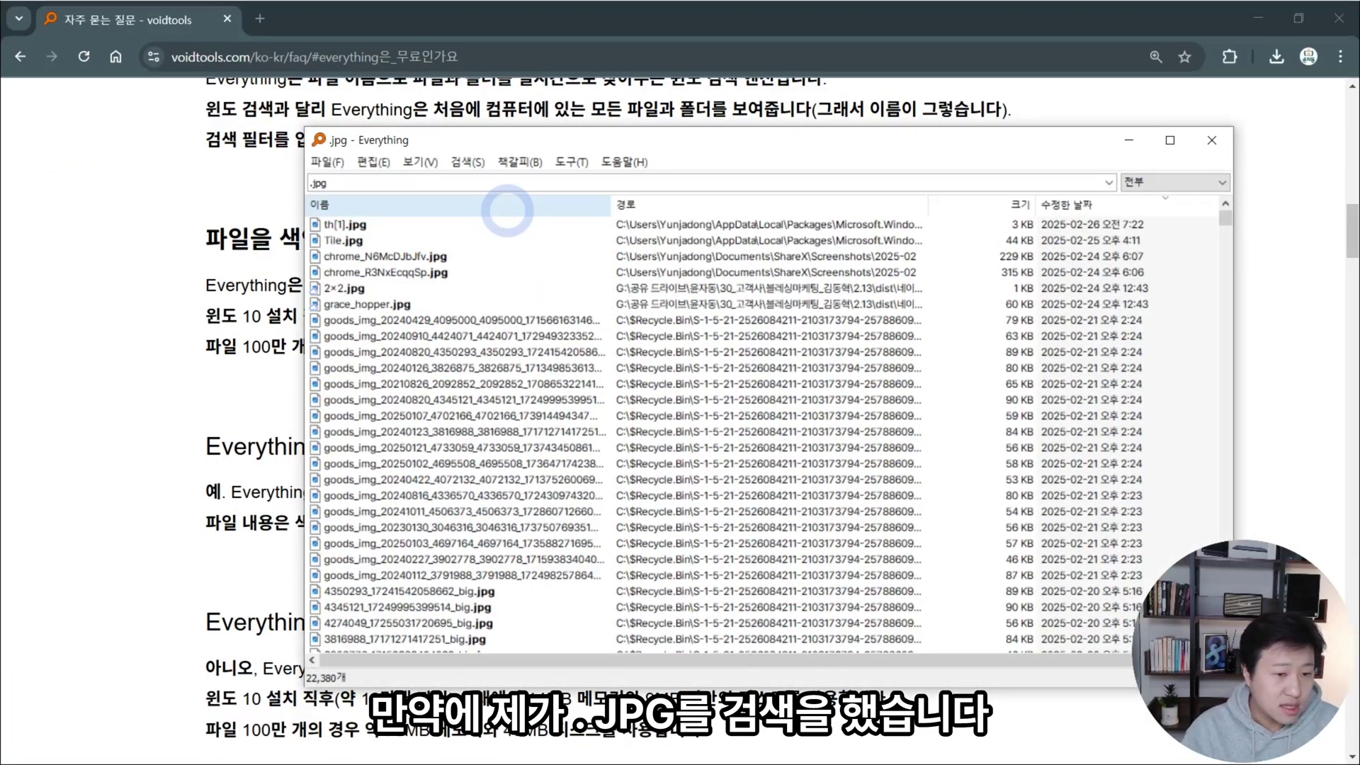
Step: Select Tile.jpg, the most recently modified file in the ".jpg" search results
click(341, 224)
double_click(338, 225)
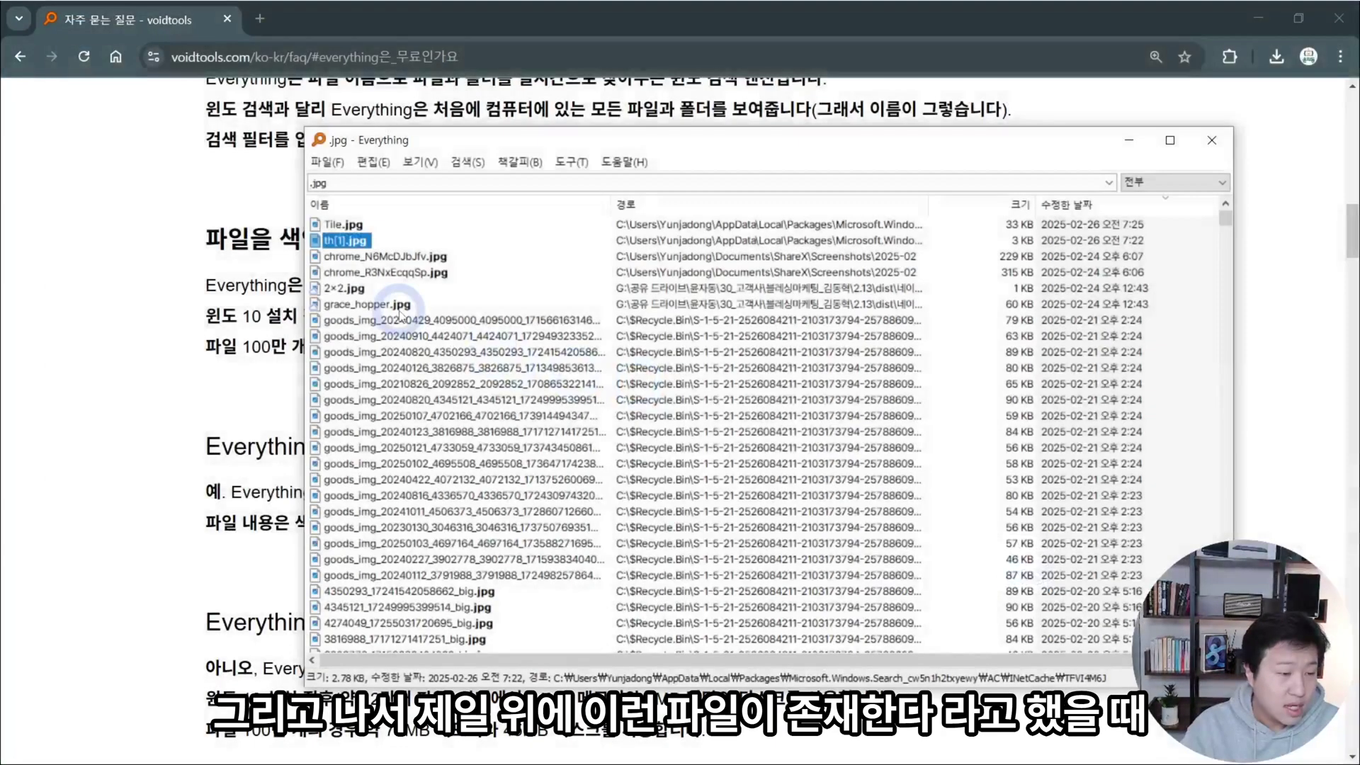
click(347, 226)
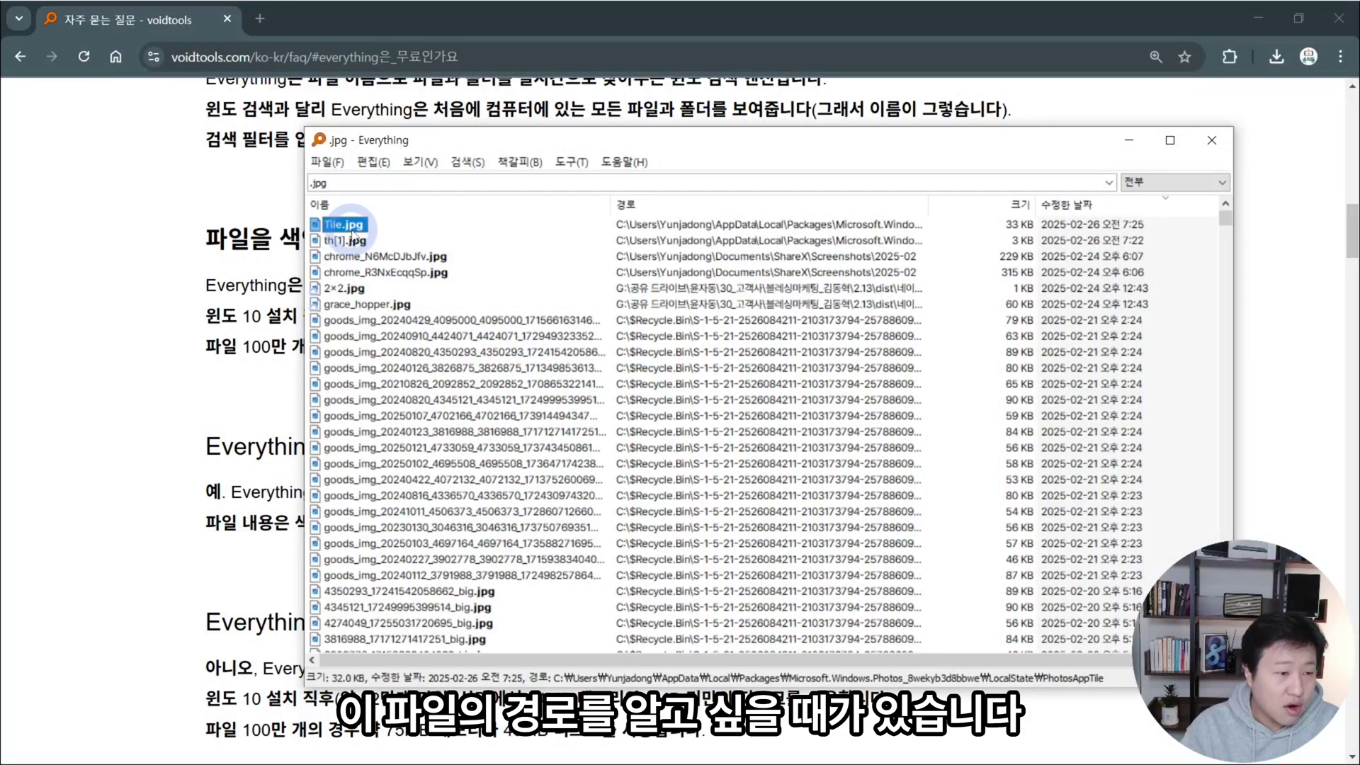
Step: Switch to Chrome, open ezgif.com in a new tab and go to its Resize tool
click(260, 20)
text(ez)
key(Return)
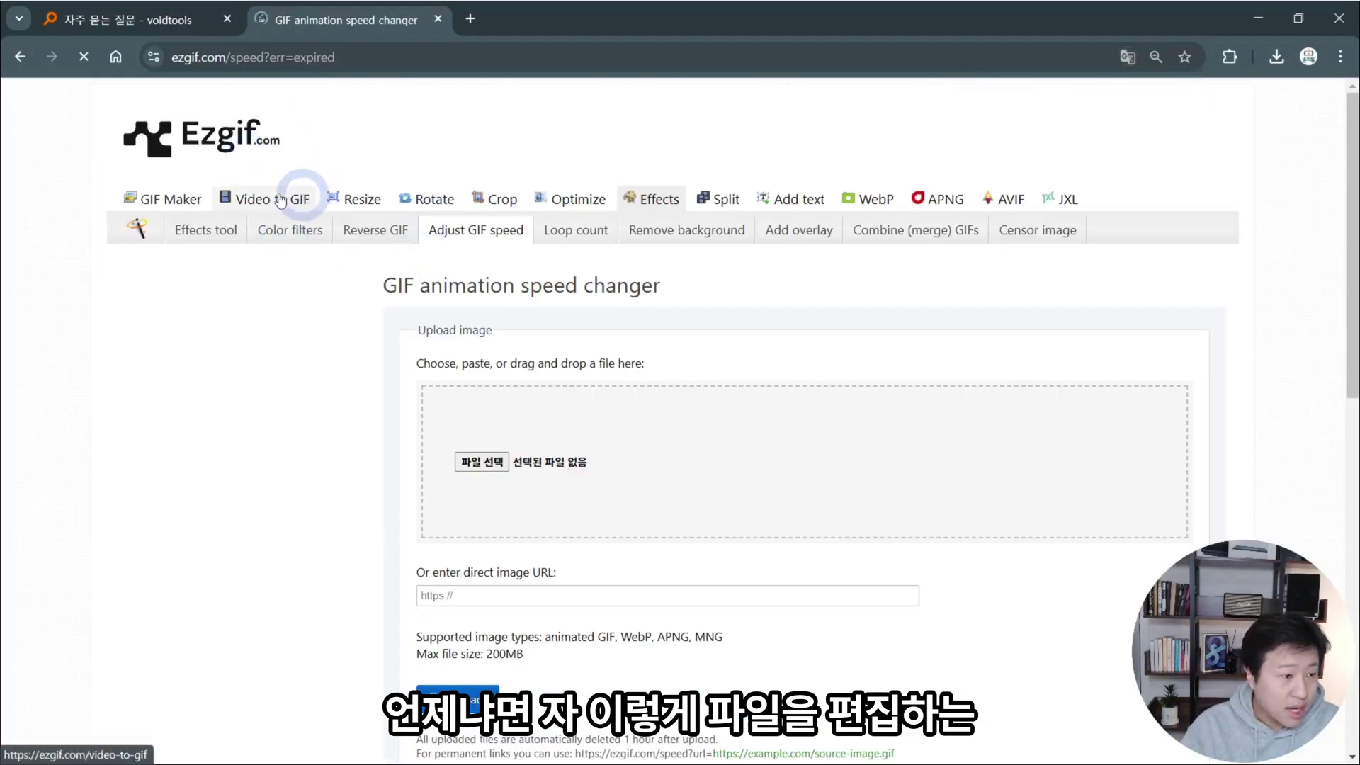
click(376, 201)
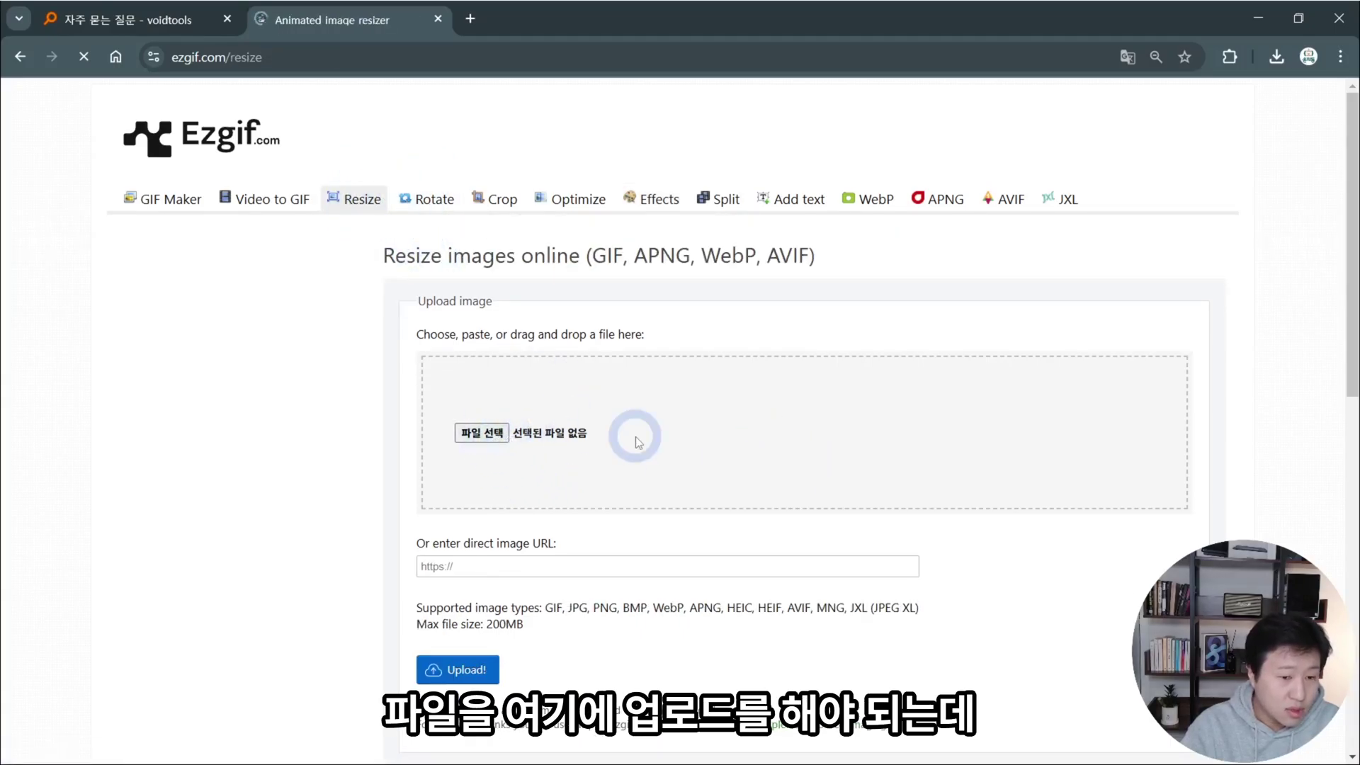
Step: Upload Tile.jpg straight from the Everything results to the ezgif upload area and view the loaded image
key(alt+Tab)
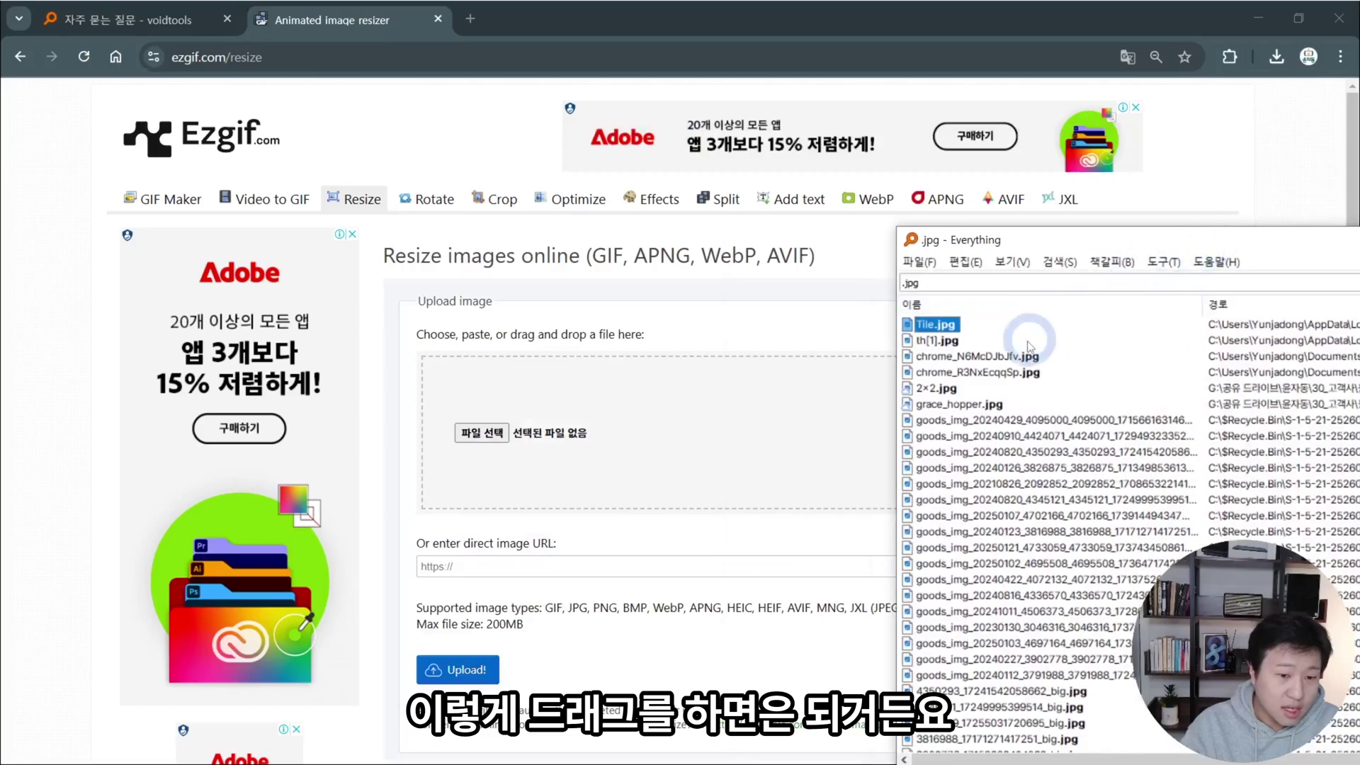
drag(935, 324, 623, 405)
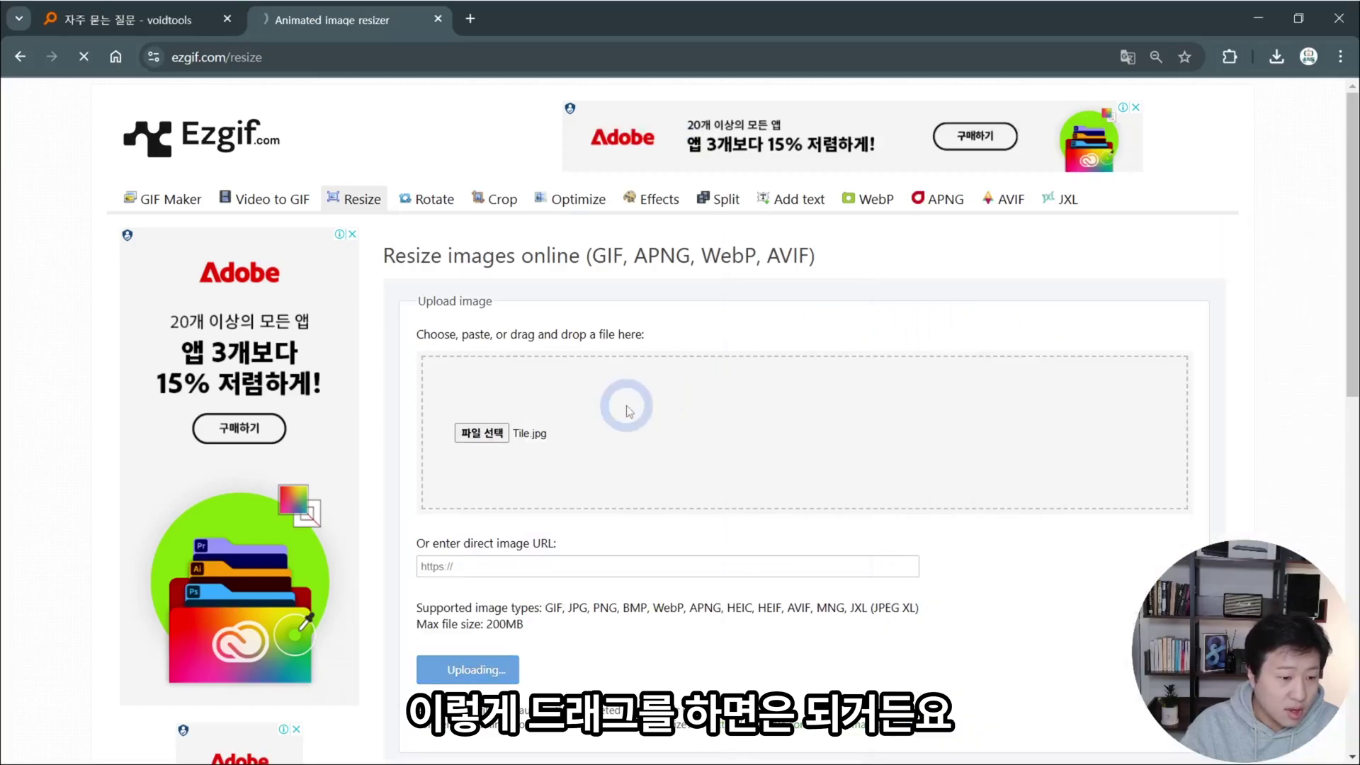
scroll(801, 463, down, 7)
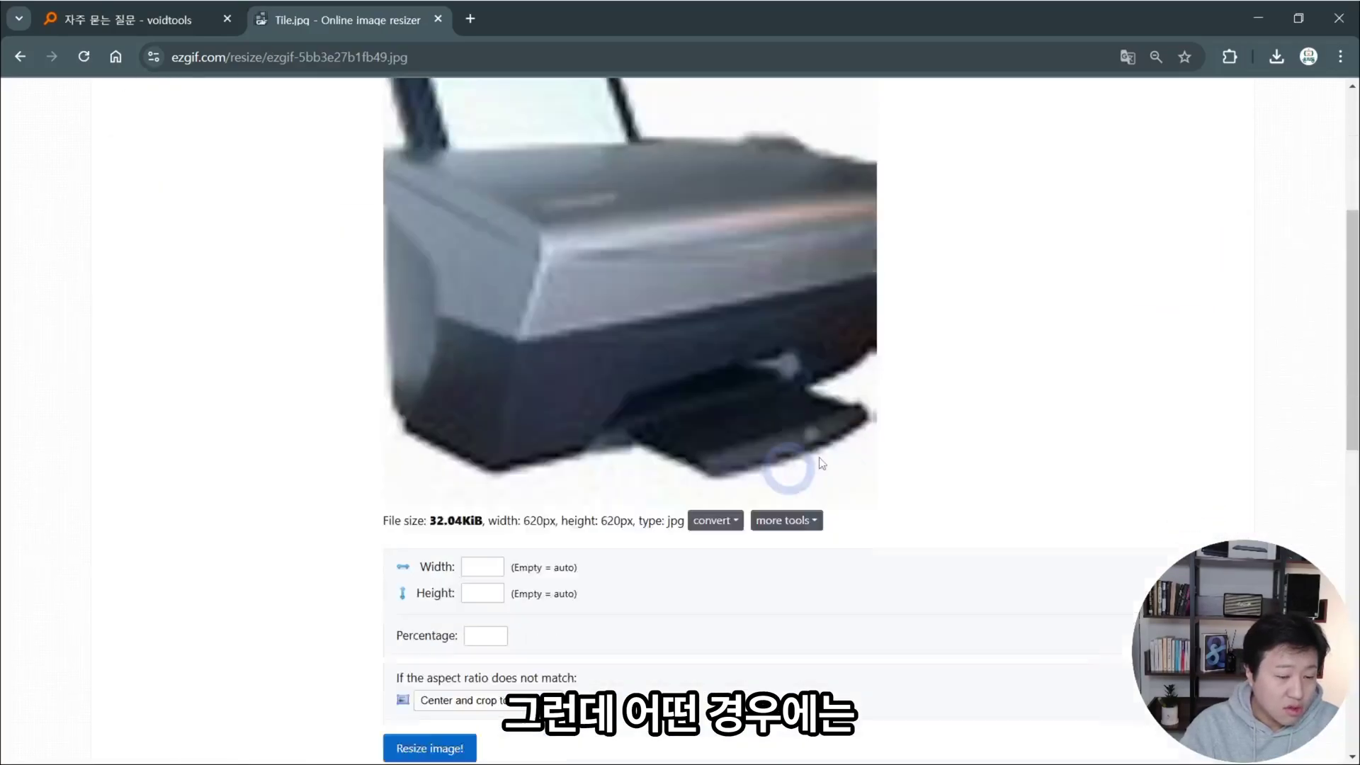
scroll(607, 346, up, 7)
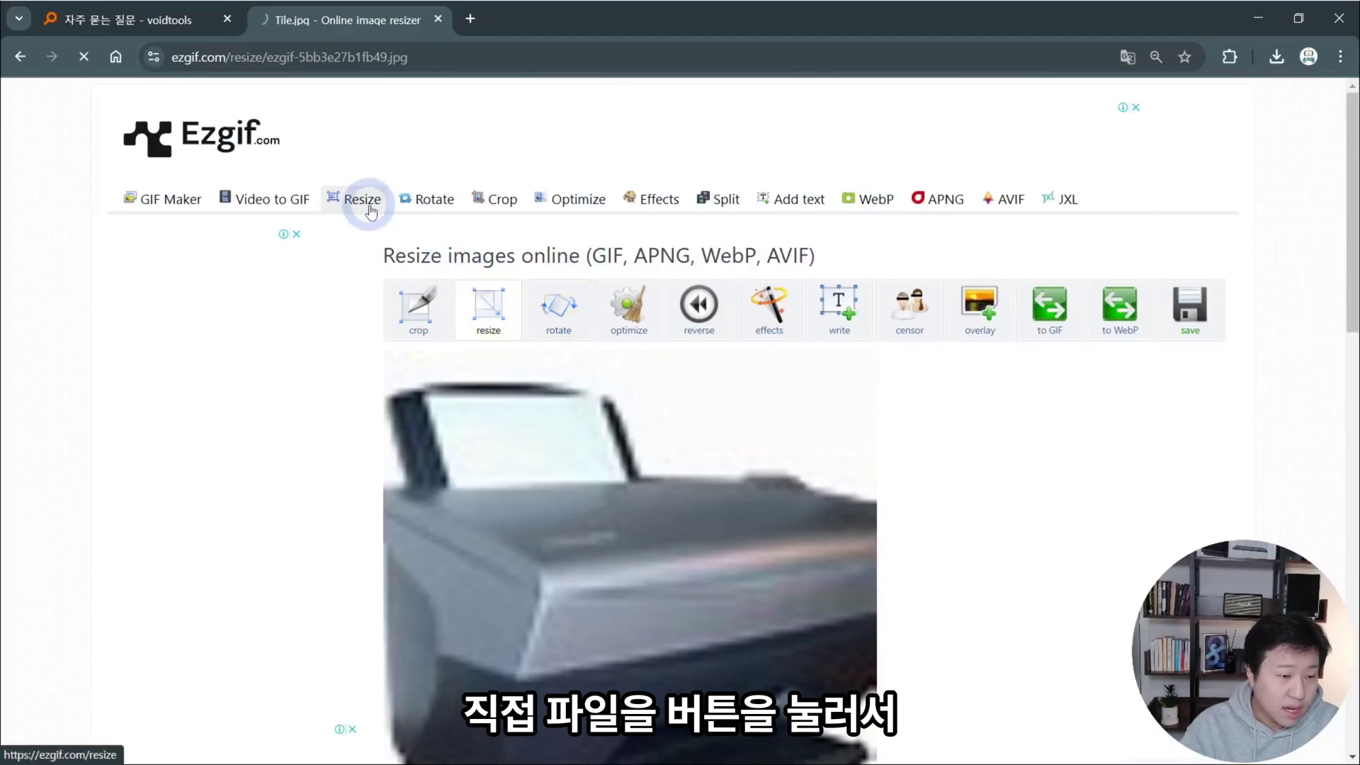
Step: Return to the empty Resize upload page, open its file selection dialog and place the Everything window partly over it
click(363, 203)
click(484, 434)
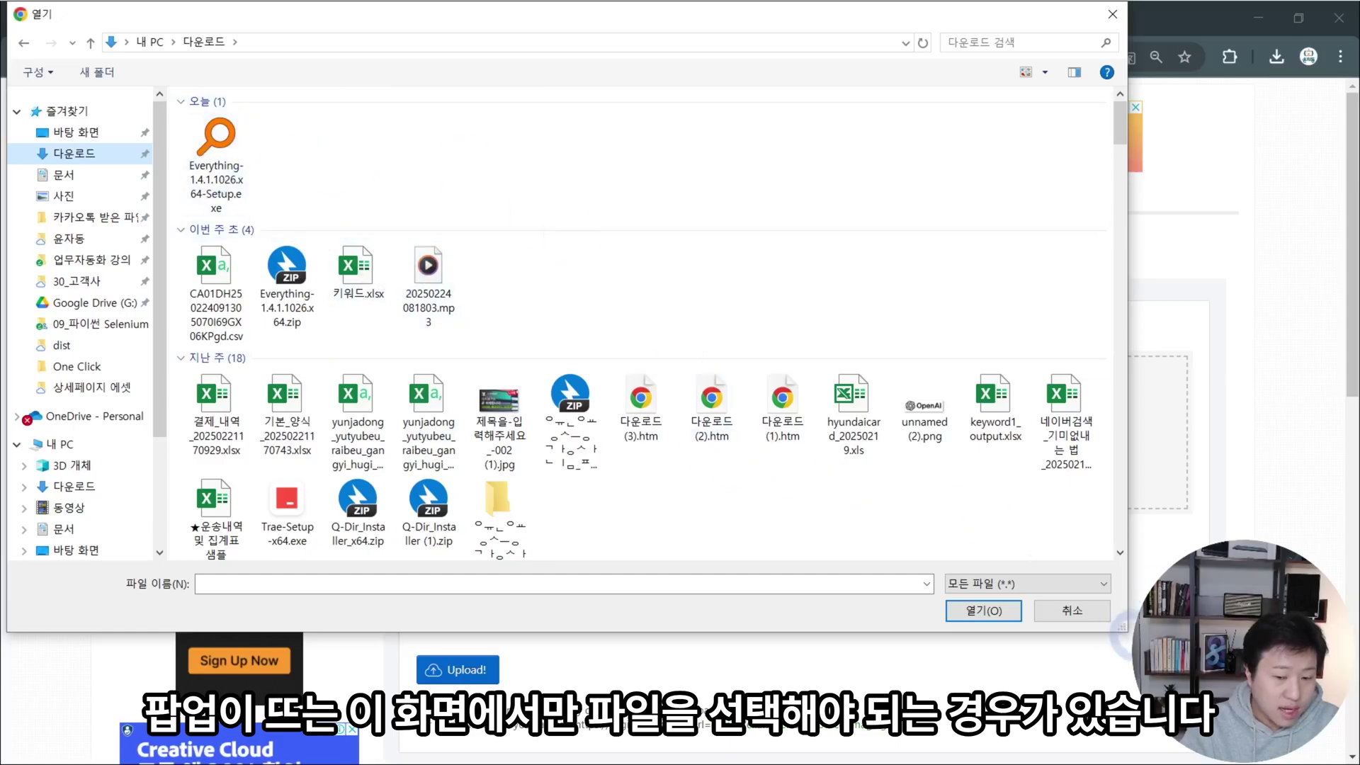
click(450, 582)
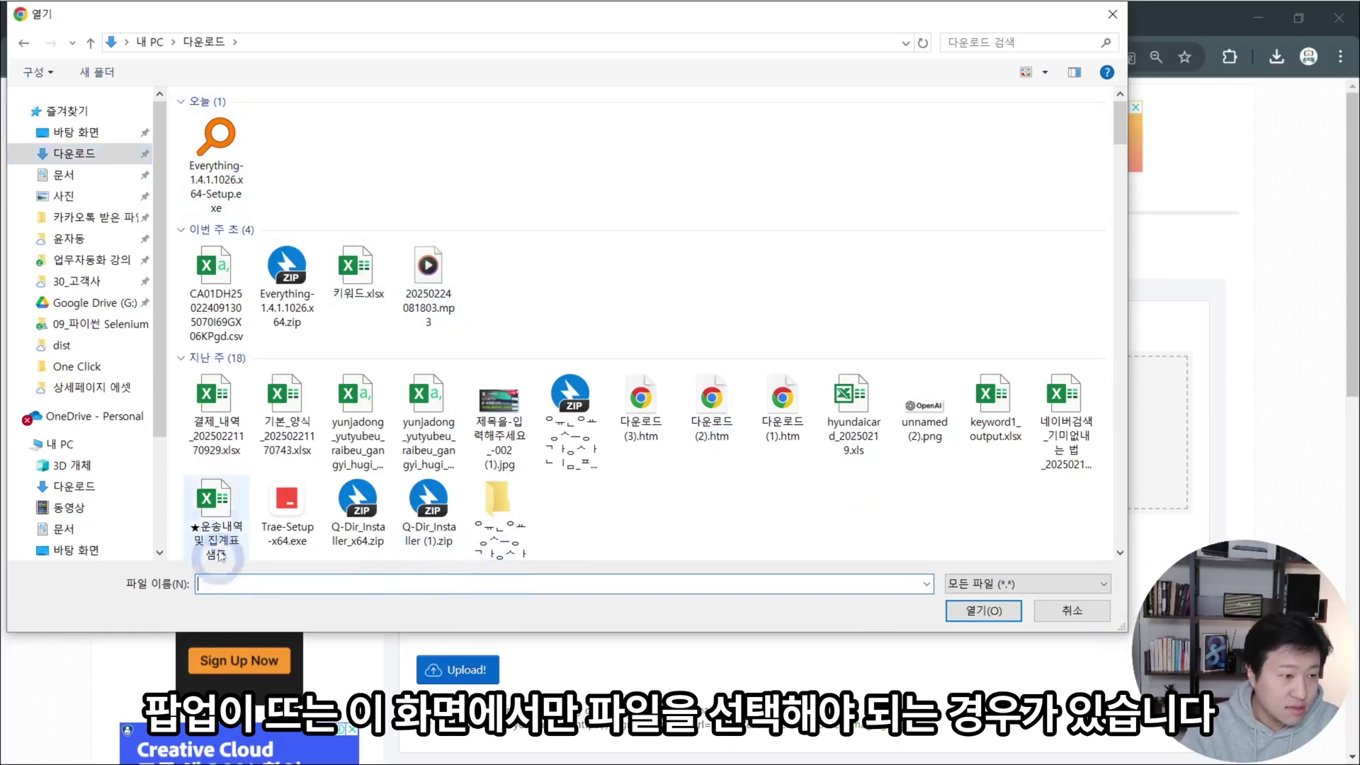
key(alt+Tab)
drag(1094, 243, 734, 152)
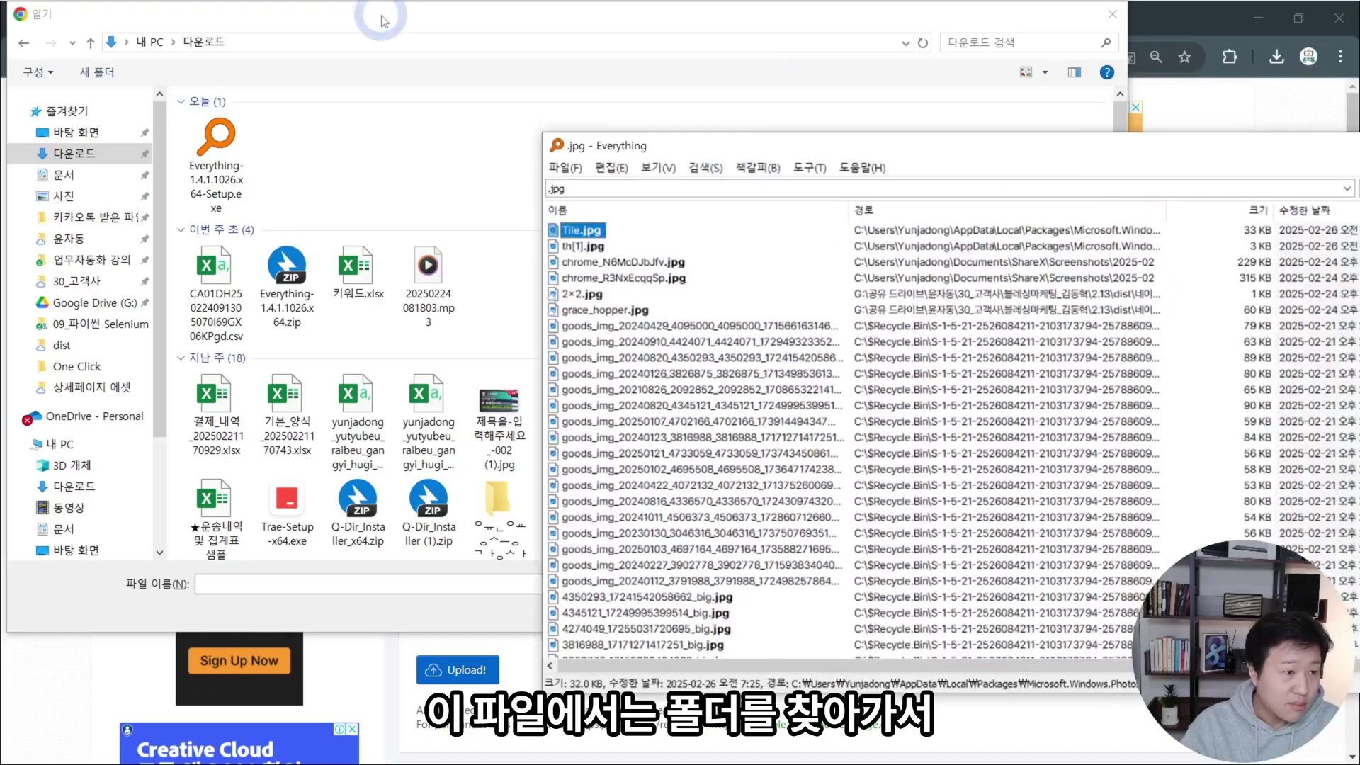
key(alt+Tab)
key(alt+Tab)
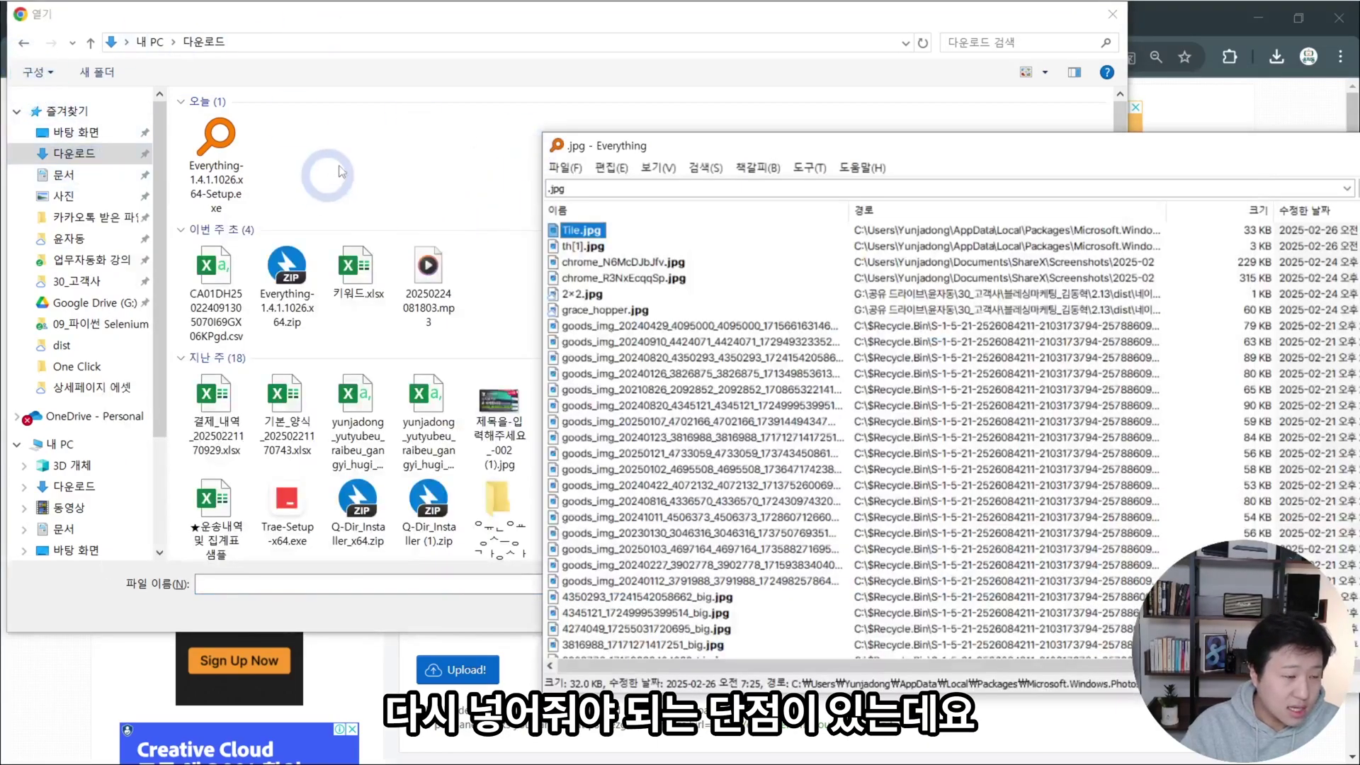
Step: Copy the full path of Tile.jpg from the Everything results to the clipboard
right_click(576, 236)
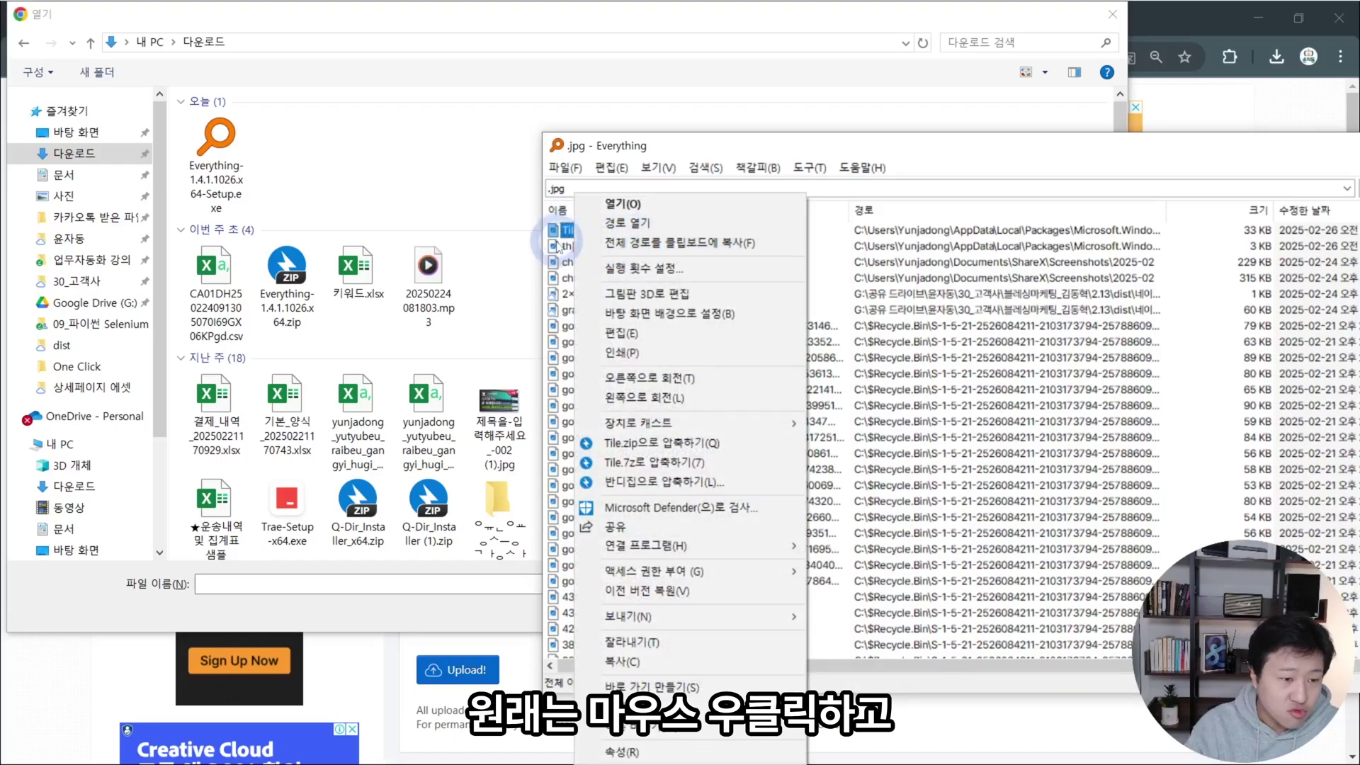
click(632, 244)
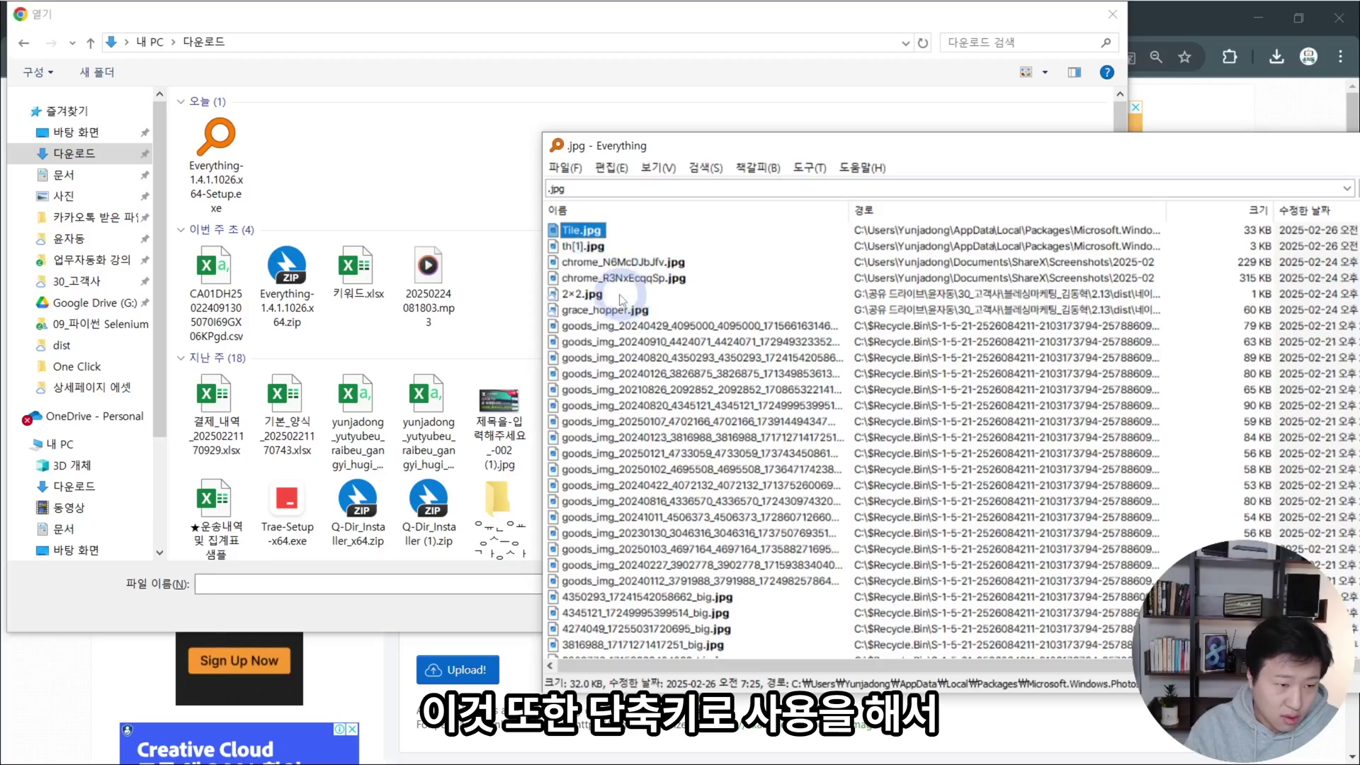
click(596, 281)
click(587, 232)
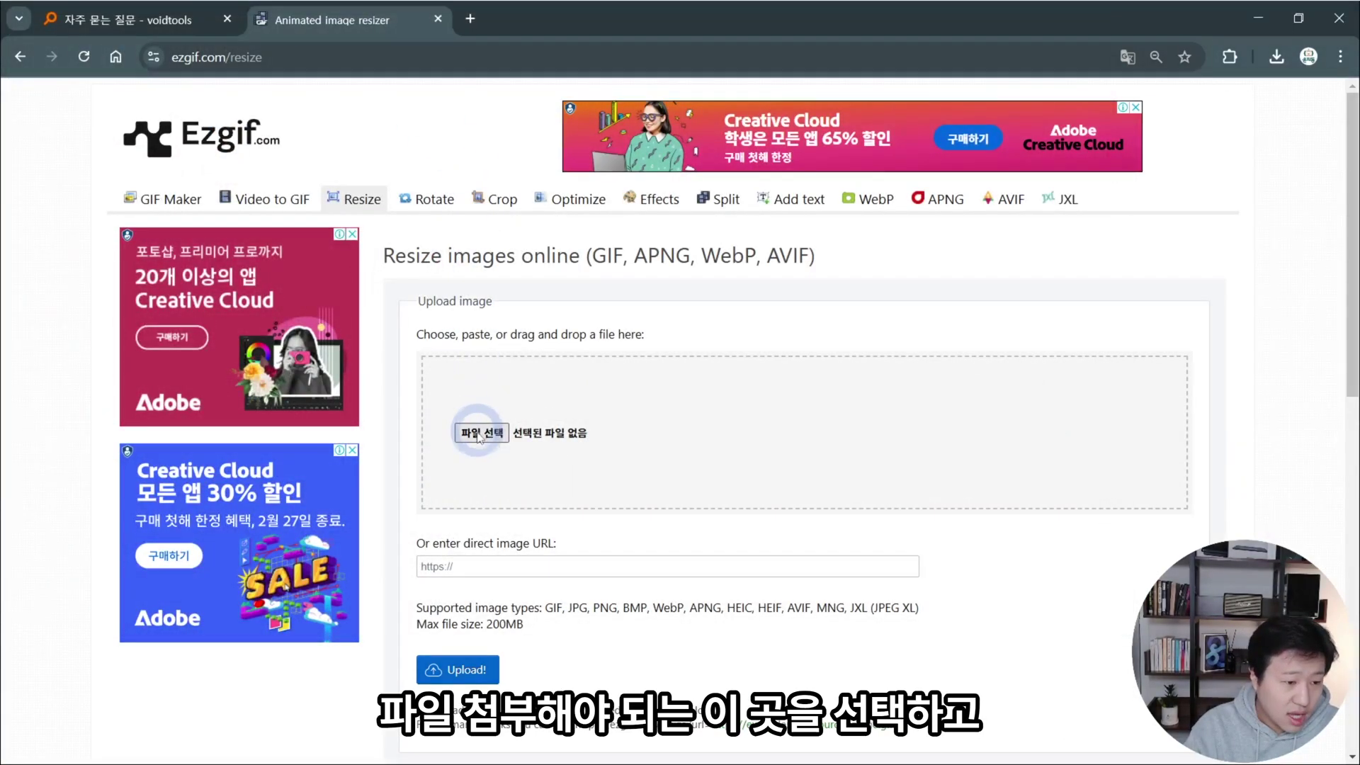
Step: Choose Tile.jpg for the ezgif upload by entering its copied full path as the file name
click(480, 434)
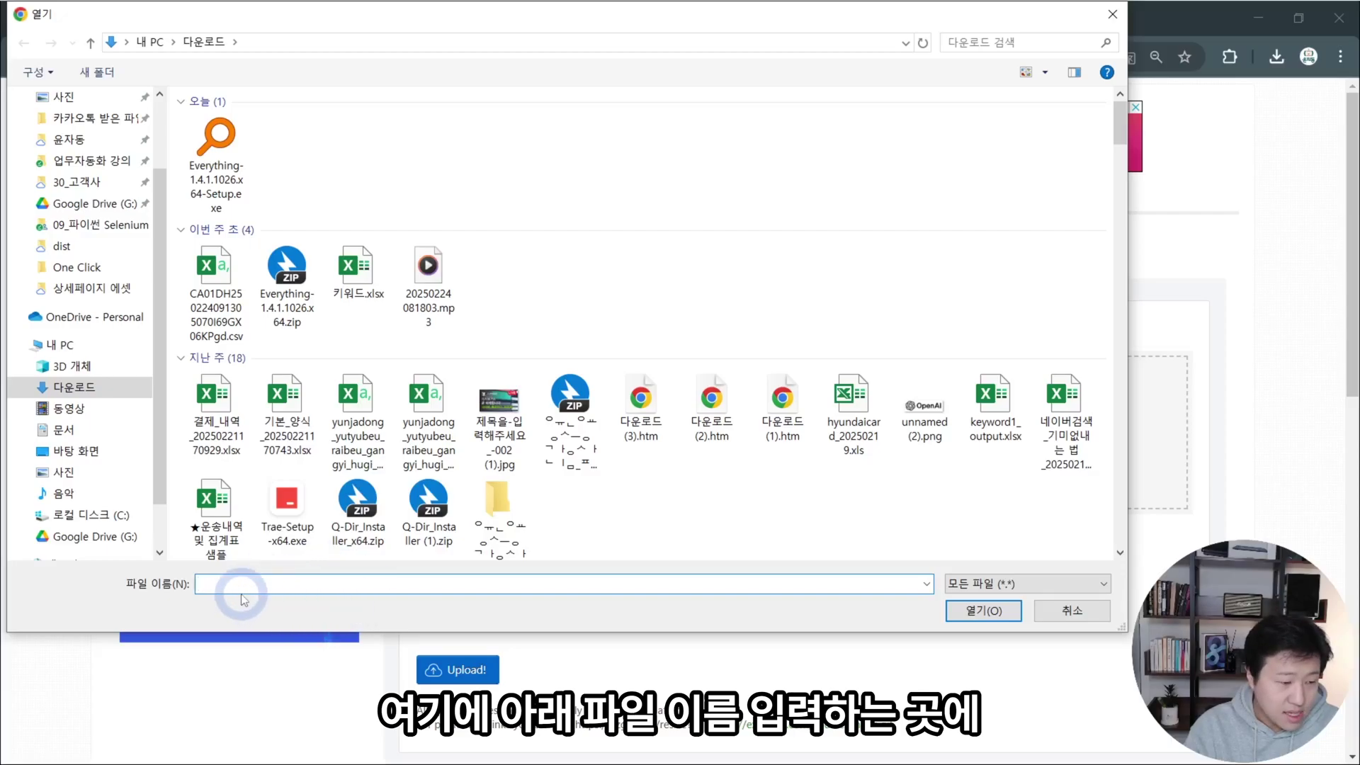
text(C:₩Users₩Yunjadong₩AppData₩Local₩Packages₩Microsoft.Windows.Photos_8wekyb3d8bbwe₩LocalState₩PhotosAppTile₩Tile.jpg)
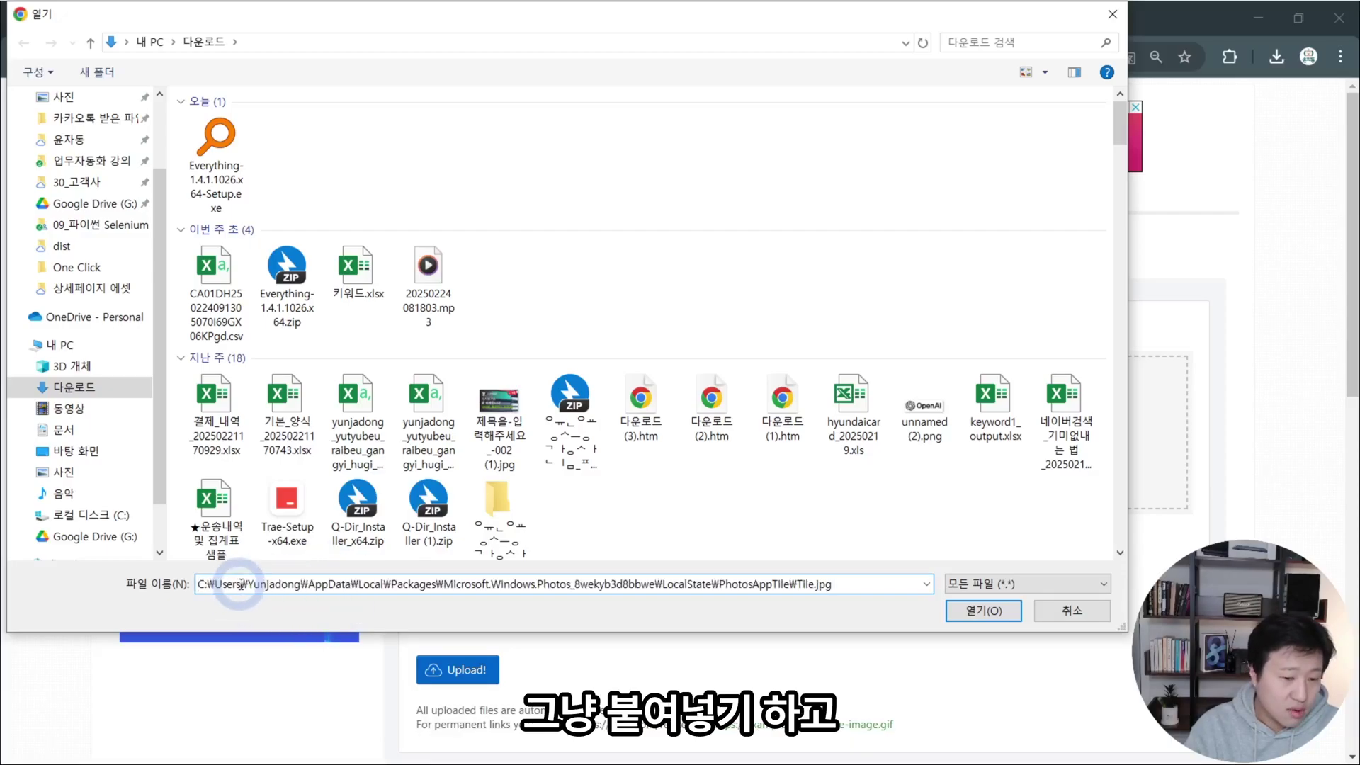
key(Return)
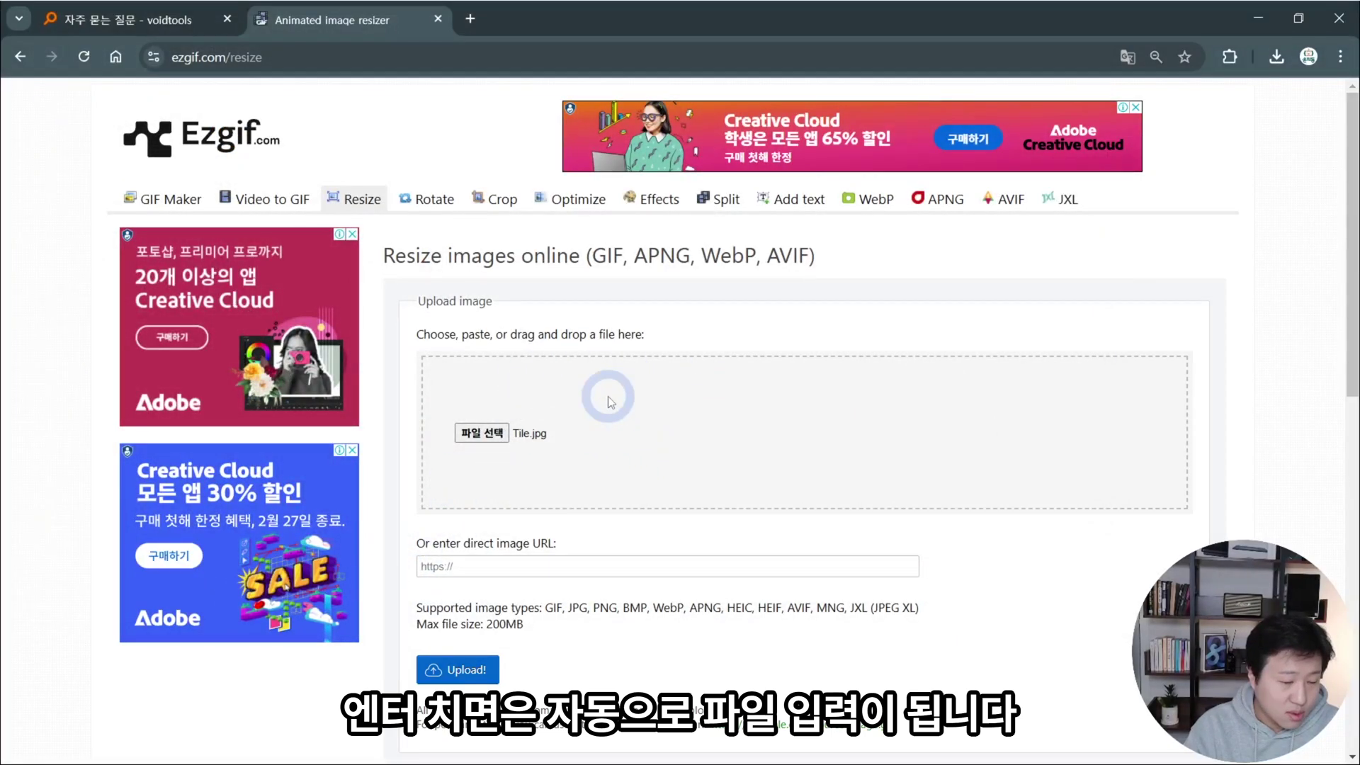
Step: Clear the chosen file from the upload form by reopening the file selection and cancelling it
scroll(611, 403, down, 2)
scroll(613, 375, up, 1)
click(482, 344)
key(Escape)
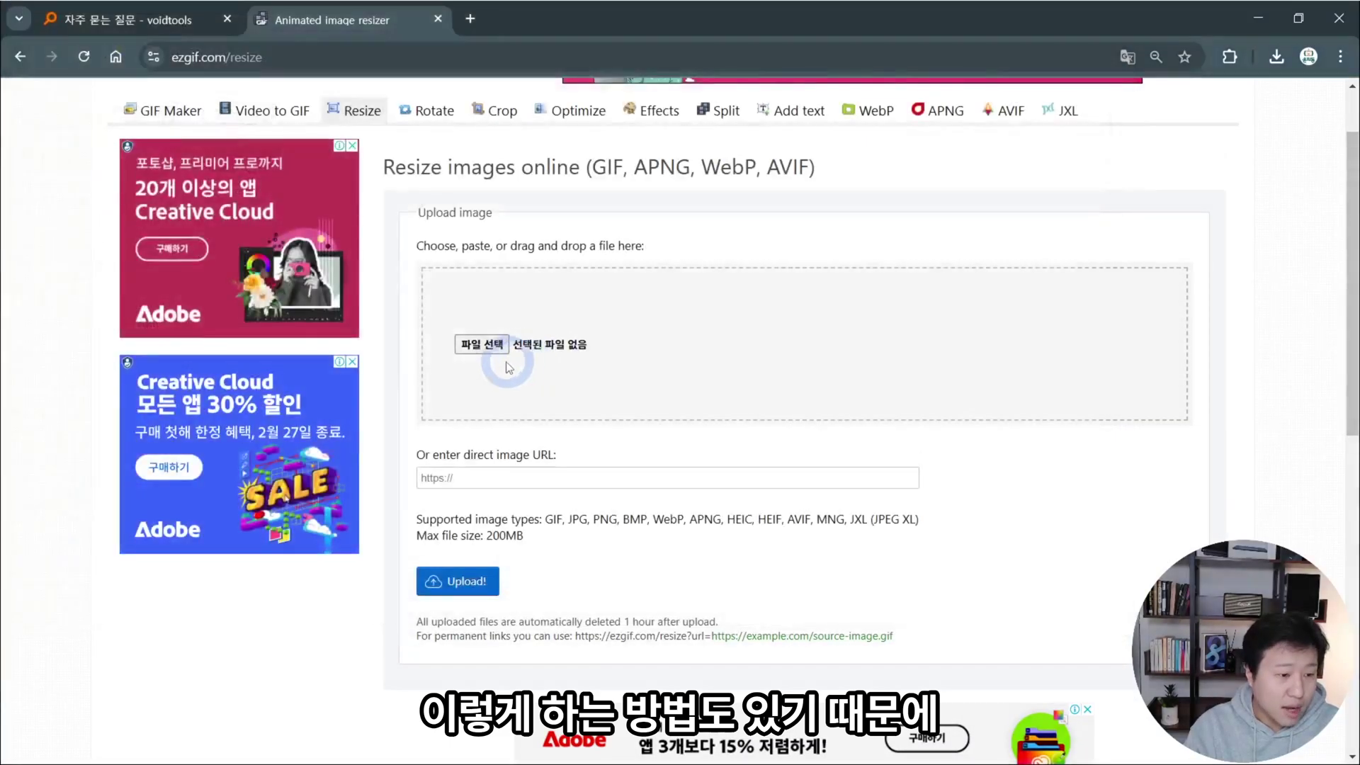
Step: Switch back to the Everything window and move it fully into view over the ezgif page
key(alt+Tab)
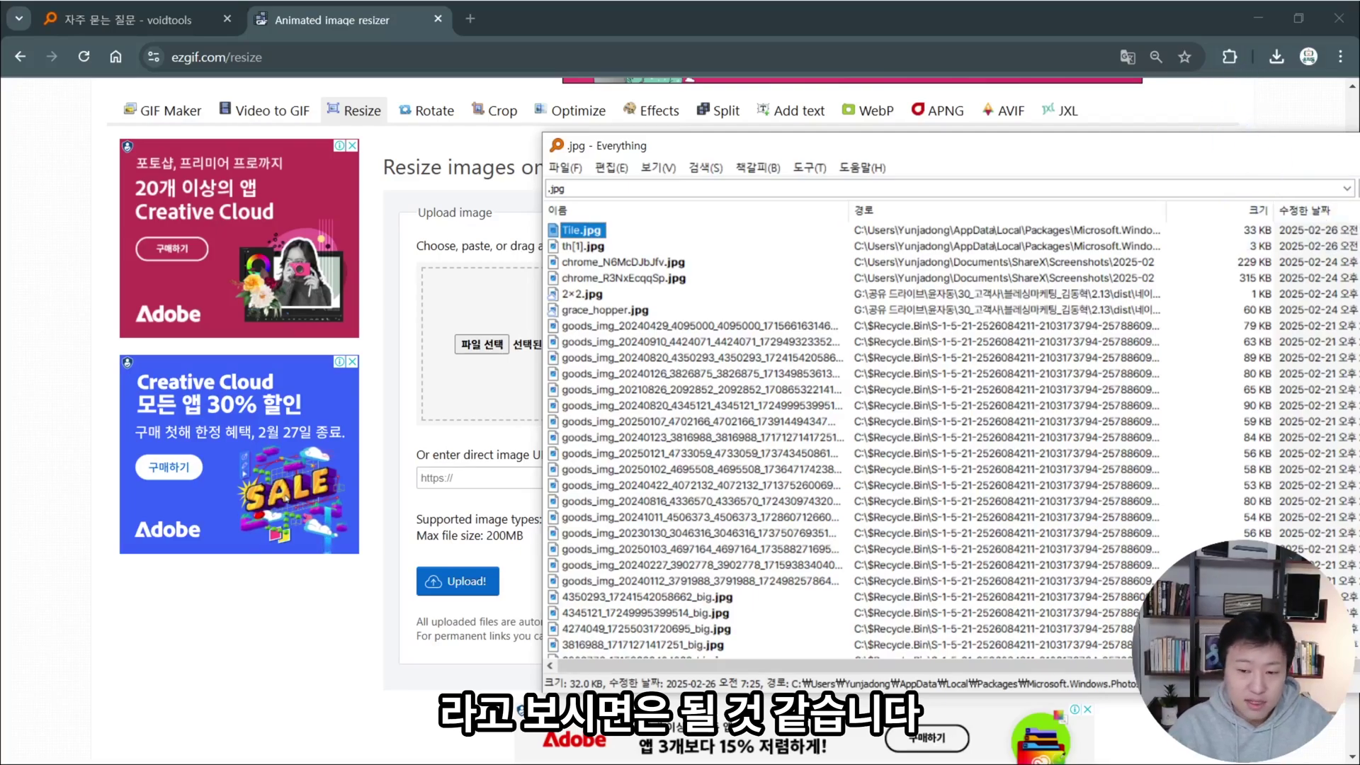
drag(964, 145, 764, 123)
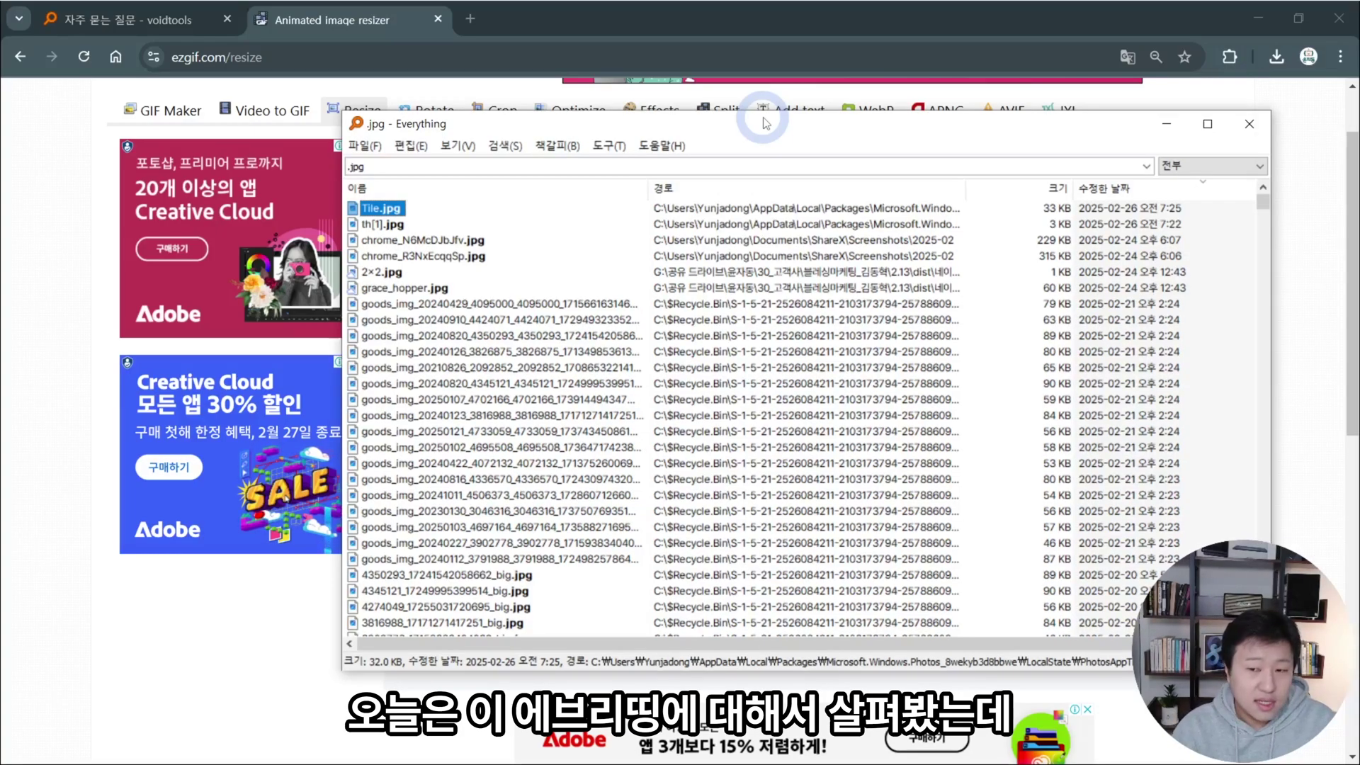